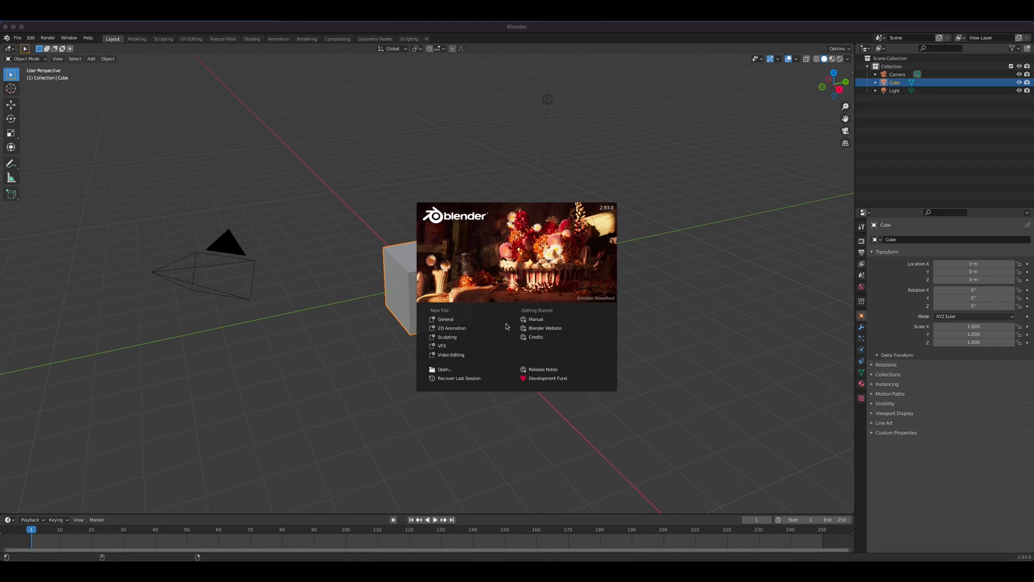
# - Start a new 2D Animation file
pyautogui.click(459, 329)
pyautogui.click(459, 329)
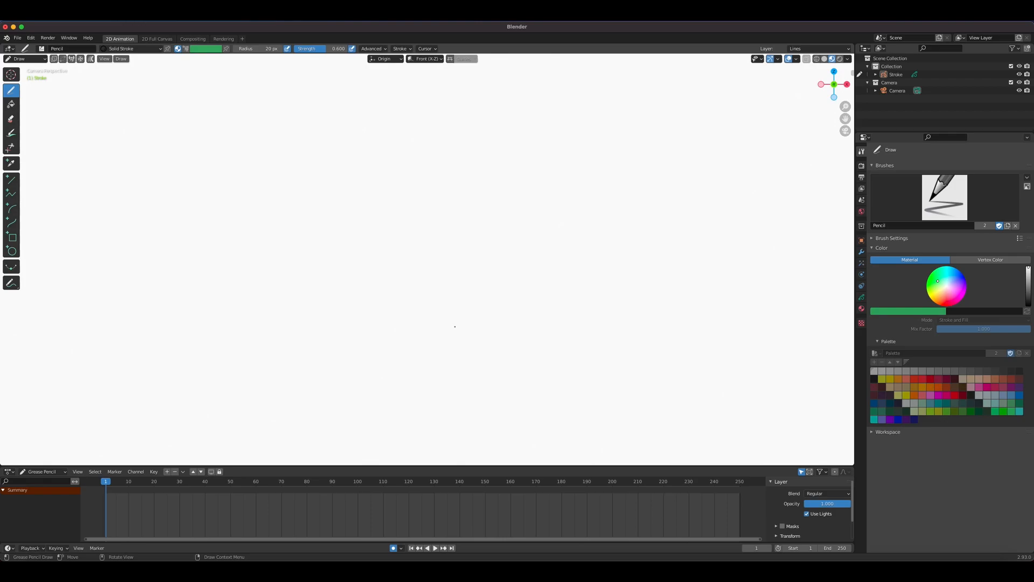
pyautogui.click(18, 38)
pyautogui.moveTo(21, 48)
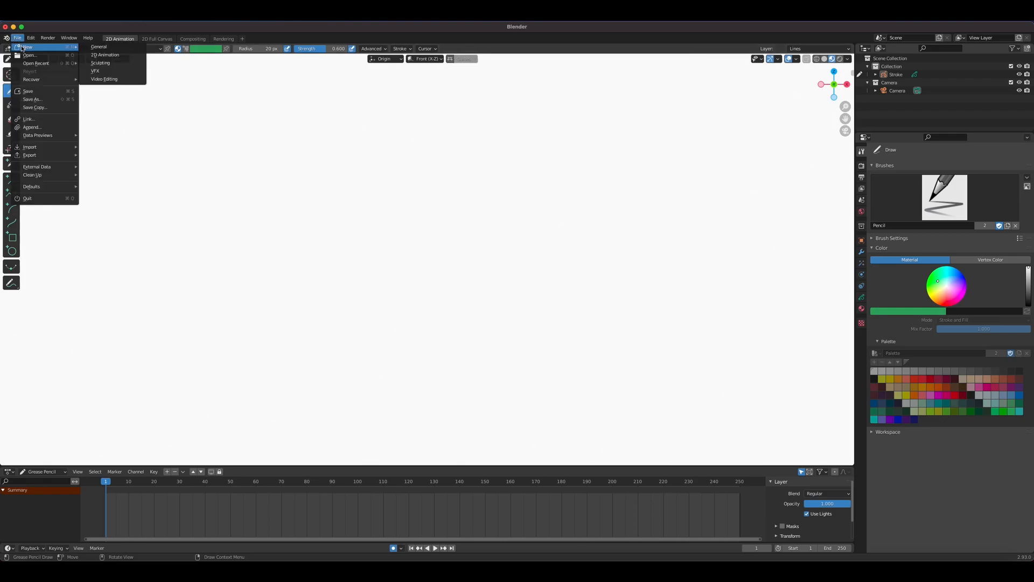
pyautogui.click(108, 55)
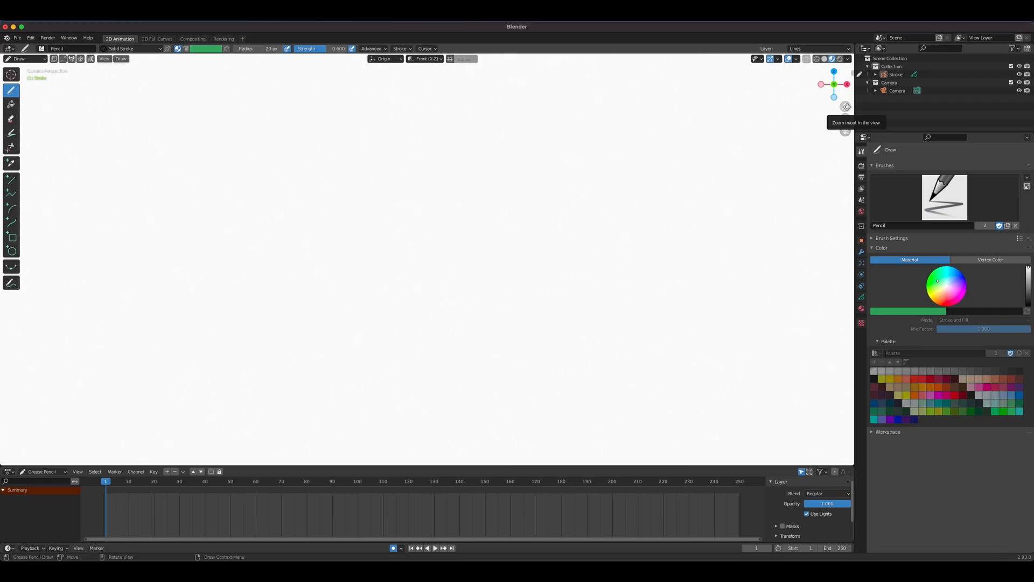
# - Examine the drawing canvas by zooming in and out and panning the camera view
pyautogui.moveTo(846, 106); pyautogui.dragTo(846, 130)
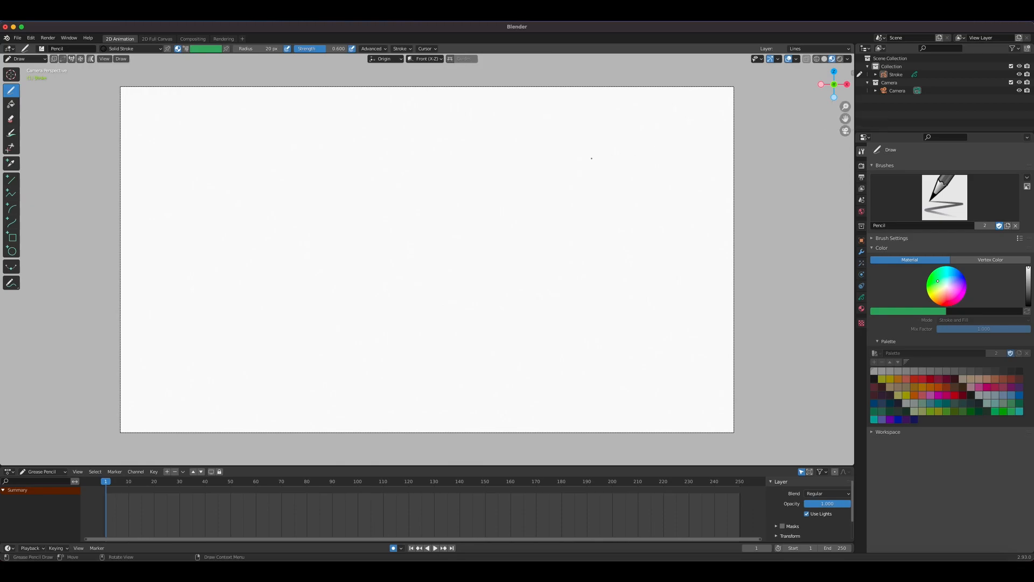
pyautogui.scroll(-4, 524, 218)
pyautogui.scroll(6, 524, 219)
pyautogui.scroll(-3, 525, 219)
pyautogui.scroll(1, 525, 220)
pyautogui.scroll(-2, 526, 220)
pyautogui.scroll(2, 526, 220)
pyautogui.scroll(-2, 526, 220)
pyautogui.moveTo(846, 118)
pyautogui.mouseDown()
pyautogui.moveTo(758, 119)
pyautogui.moveTo(975, 123)
pyautogui.moveTo(875, 57)
pyautogui.moveTo(684, 163)
pyautogui.moveTo(905, 129)
pyautogui.moveTo(1012, 129)
pyautogui.moveTo(830, 118)
pyautogui.mouseUp()
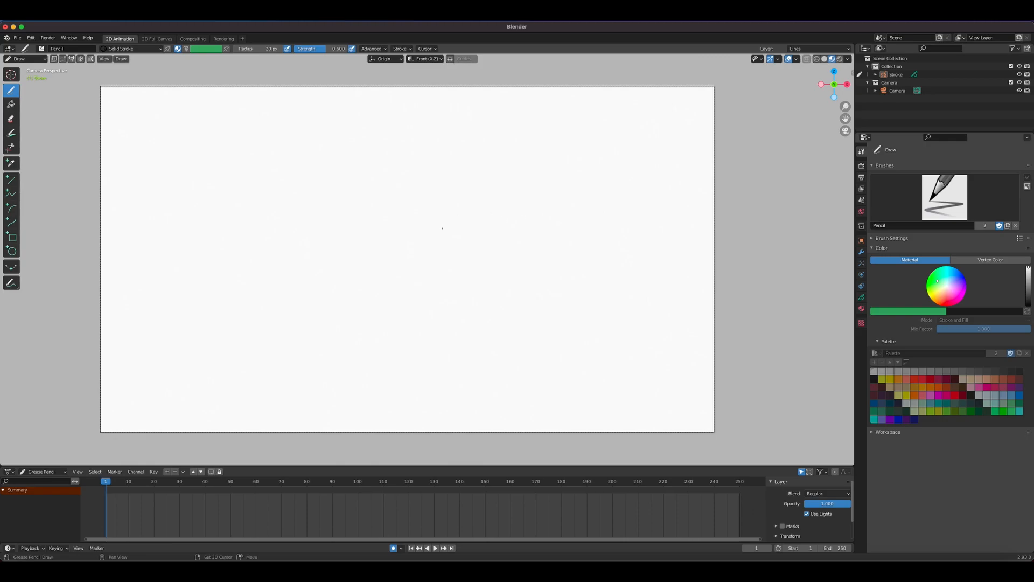
pyautogui.moveTo(442, 228)
pyautogui.keyDown('shift'); pyautogui.mouseDown(button='middle')
pyautogui.moveTo(522, 224)
pyautogui.moveTo(383, 229)
pyautogui.moveTo(502, 224)
pyautogui.moveTo(440, 227)
pyautogui.mouseUp(button='middle'); pyautogui.keyUp('shift')
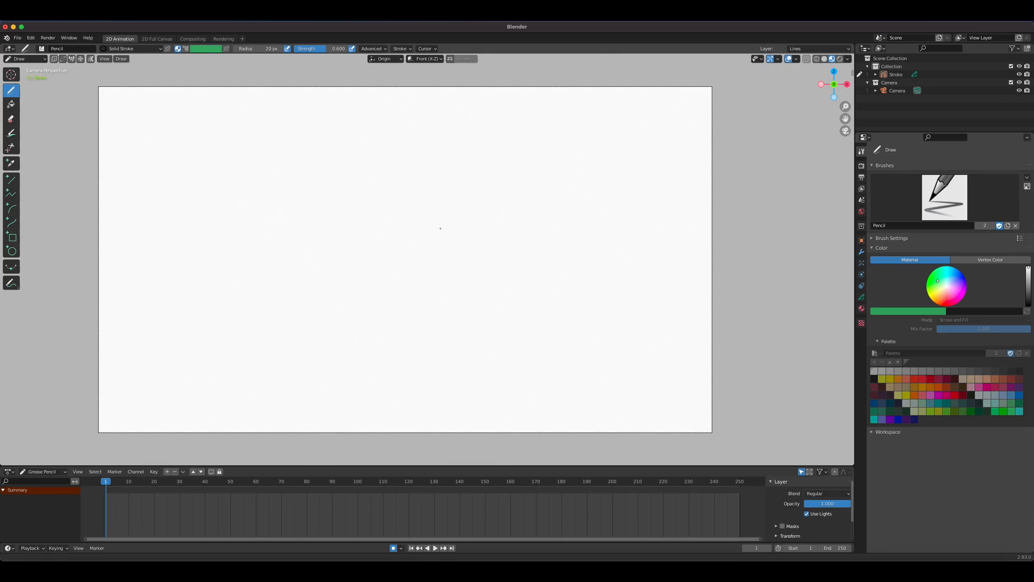
pyautogui.keyDown('ctrl'); pyautogui.moveTo(441, 229); pyautogui.dragTo(411, 220, button='middle'); pyautogui.keyUp('ctrl')
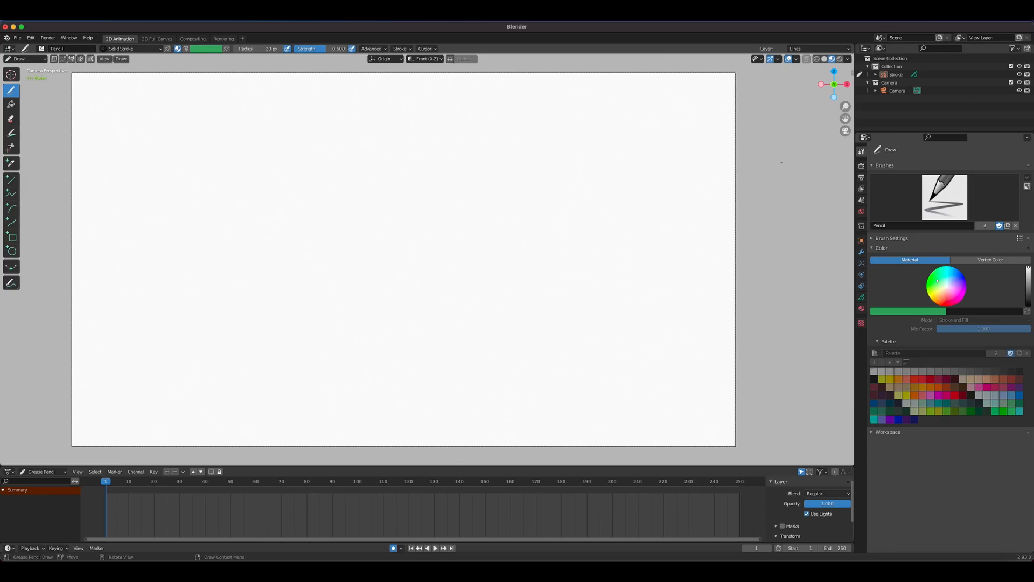
# - Start the Shortcut VUr key display from the viewport sidebar
pyautogui.press('n')
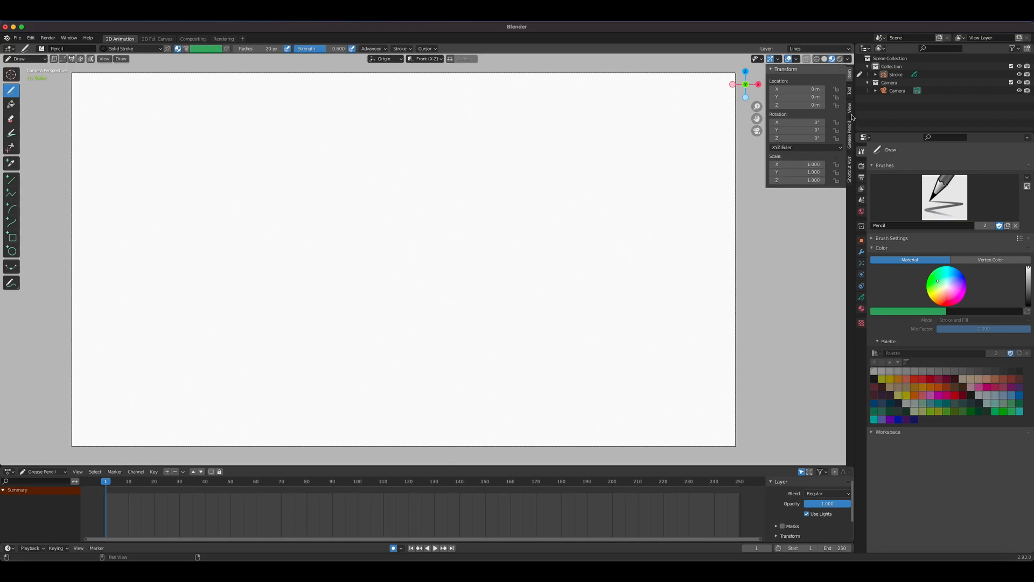
pyautogui.click(850, 172)
pyautogui.click(809, 81)
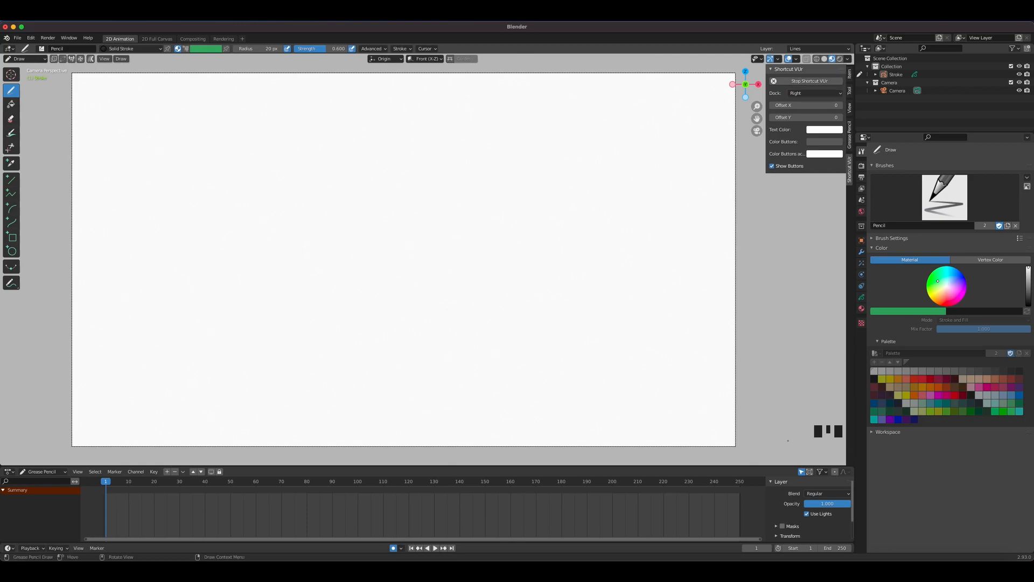
pyautogui.press('n')
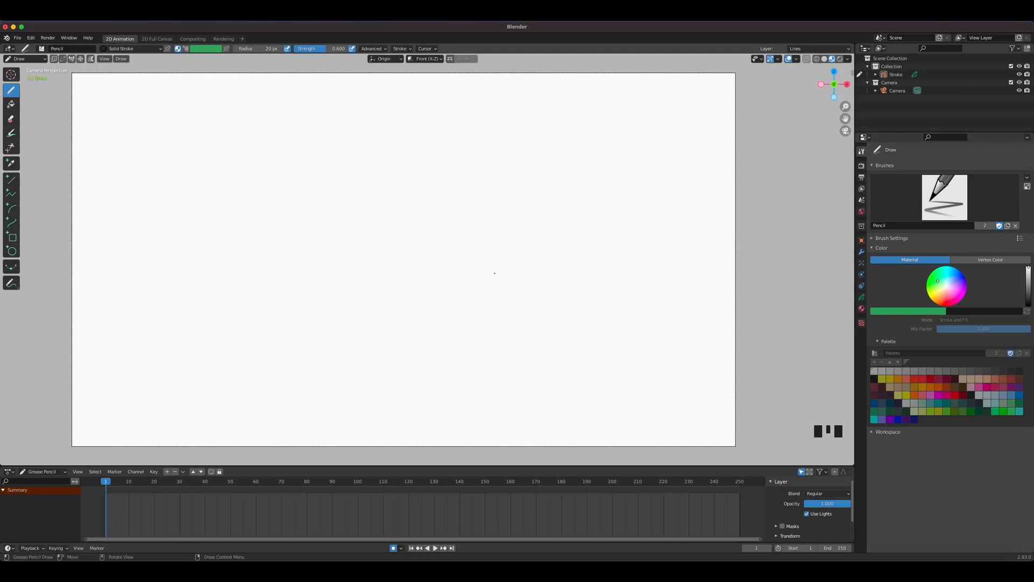
# - Pan and zoom the canvas view
pyautogui.press('shift')
pyautogui.moveTo(486, 273)
pyautogui.keyDown('shift'); pyautogui.mouseDown(button='middle')
pyautogui.moveTo(512, 272)
pyautogui.moveTo(418, 279)
pyautogui.moveTo(538, 276)
pyautogui.moveTo(397, 275)
pyautogui.moveTo(500, 270)
pyautogui.moveTo(475, 288)
pyautogui.mouseUp(button='middle'); pyautogui.keyUp('shift')
pyautogui.press('ctrl')
pyautogui.scroll(-4, 475, 289)
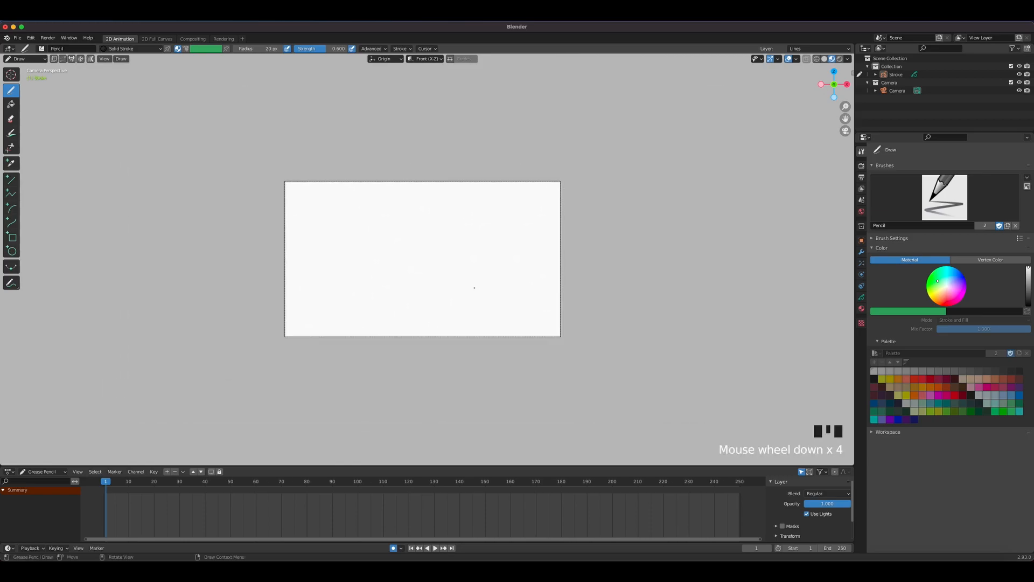
pyautogui.scroll(5, 475, 287)
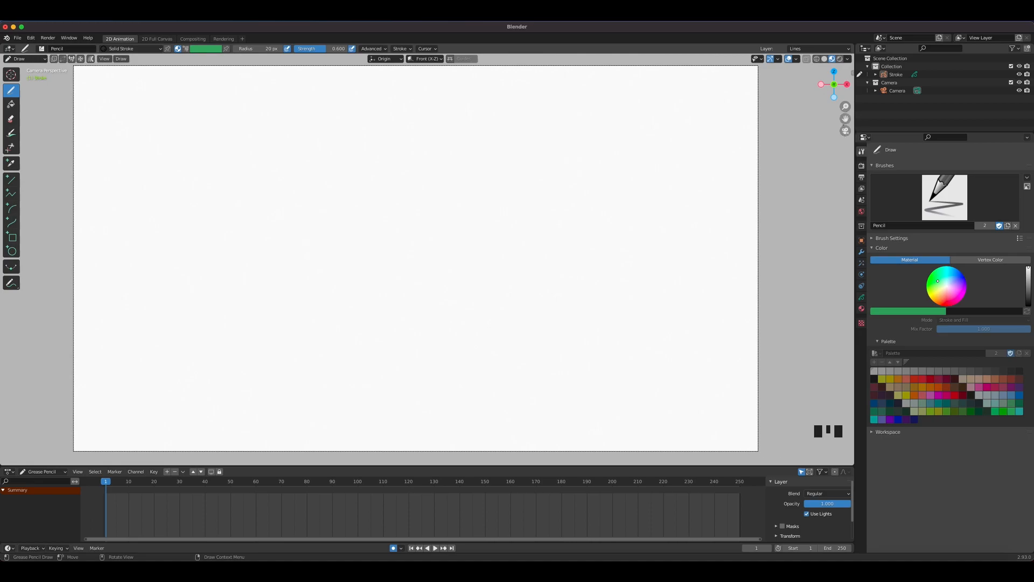
# - Switch between the camera view and a free perspective view of the scene
pyautogui.click(845, 131)
pyautogui.moveTo(659, 216)
pyautogui.mouseDown(button='middle')
pyautogui.moveTo(591, 235)
pyautogui.moveTo(607, 234)
pyautogui.mouseUp(button='middle')
pyautogui.scroll(-4, 608, 233)
pyautogui.scroll(-3, 608, 233)
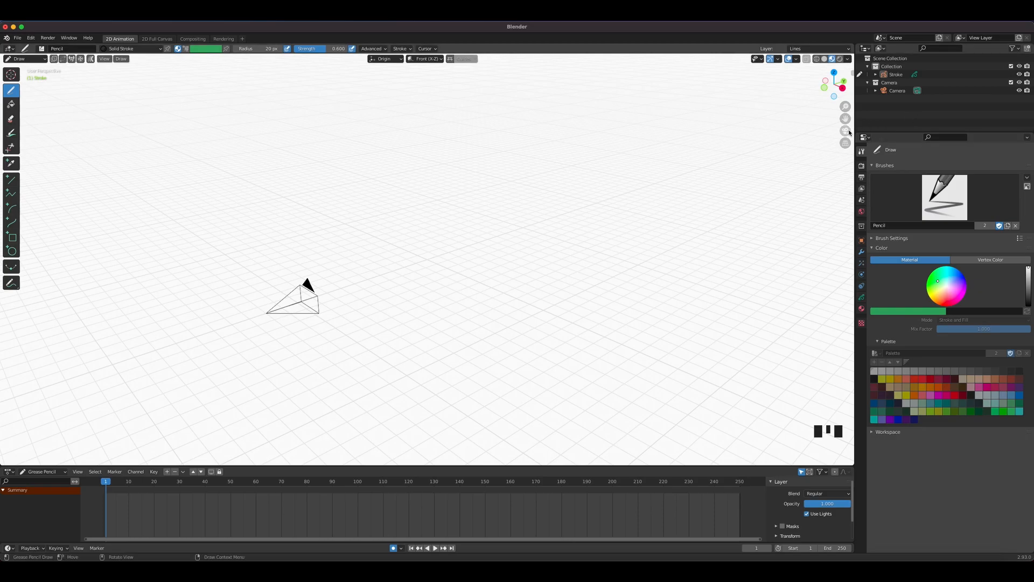
pyautogui.click(846, 132)
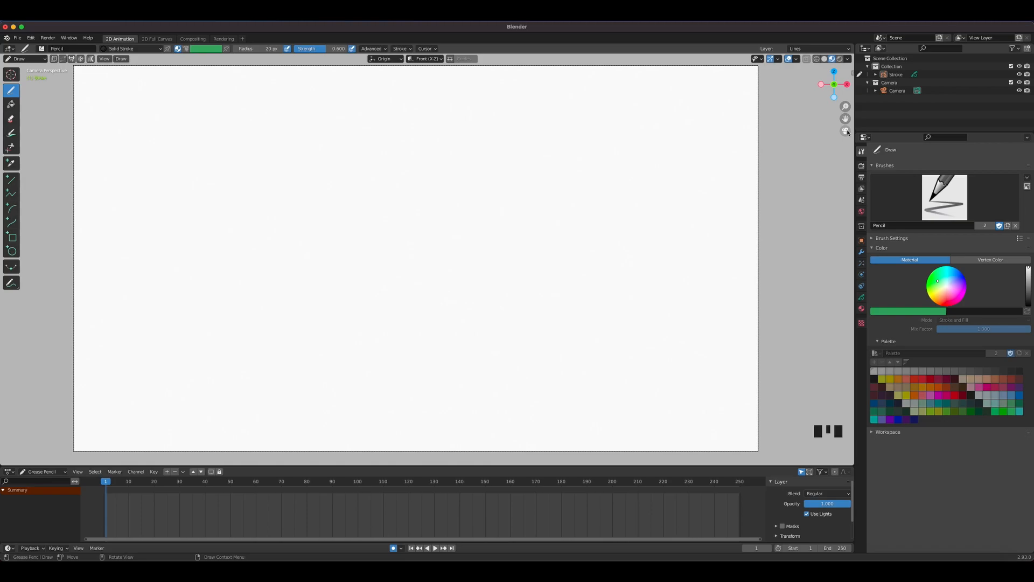
pyautogui.click(847, 129)
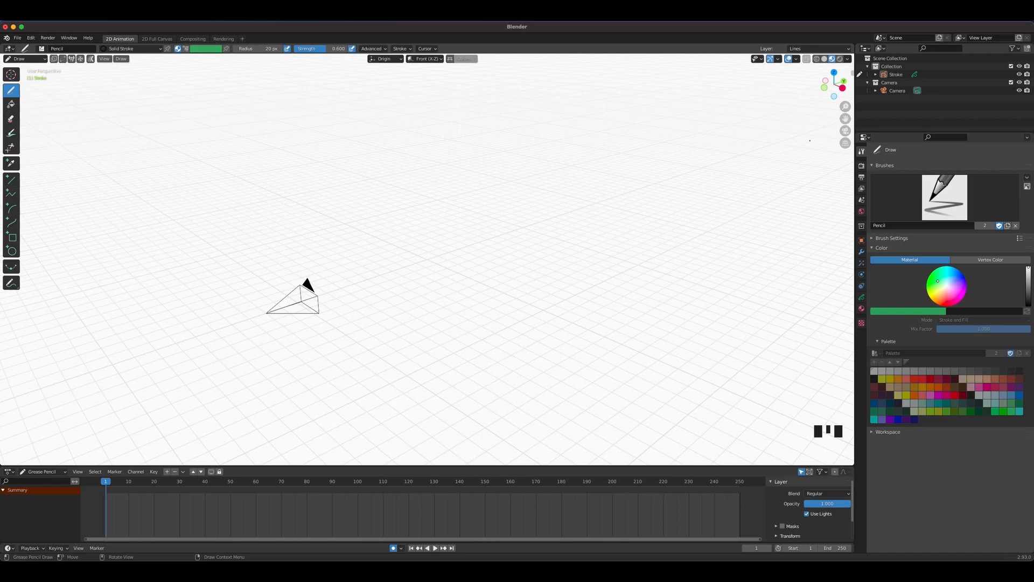
pyautogui.click(845, 131)
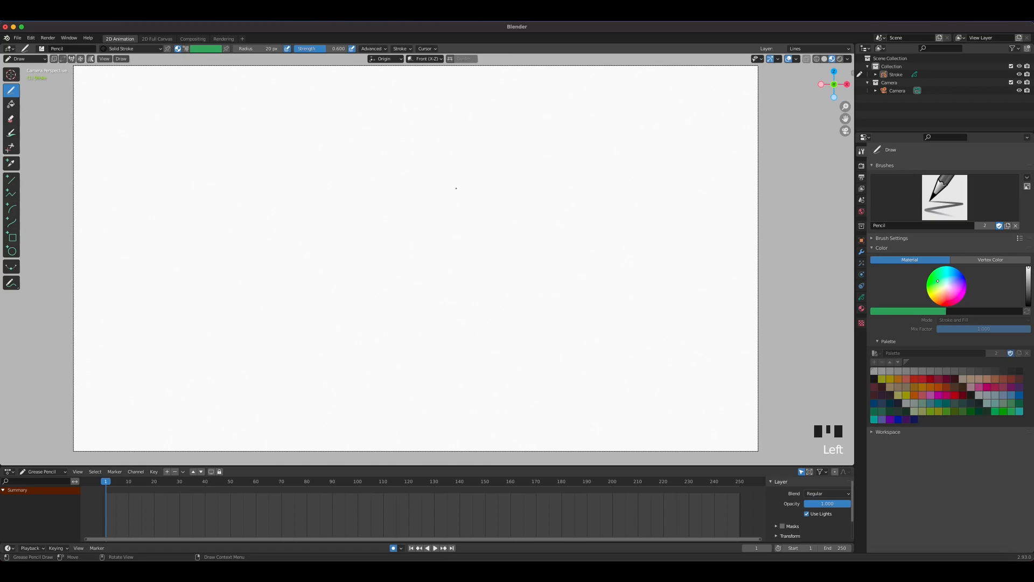
pyautogui.press('KP_0')
pyautogui.press('KP_0')
pyautogui.press('KP_0')
pyautogui.press('KP_0')
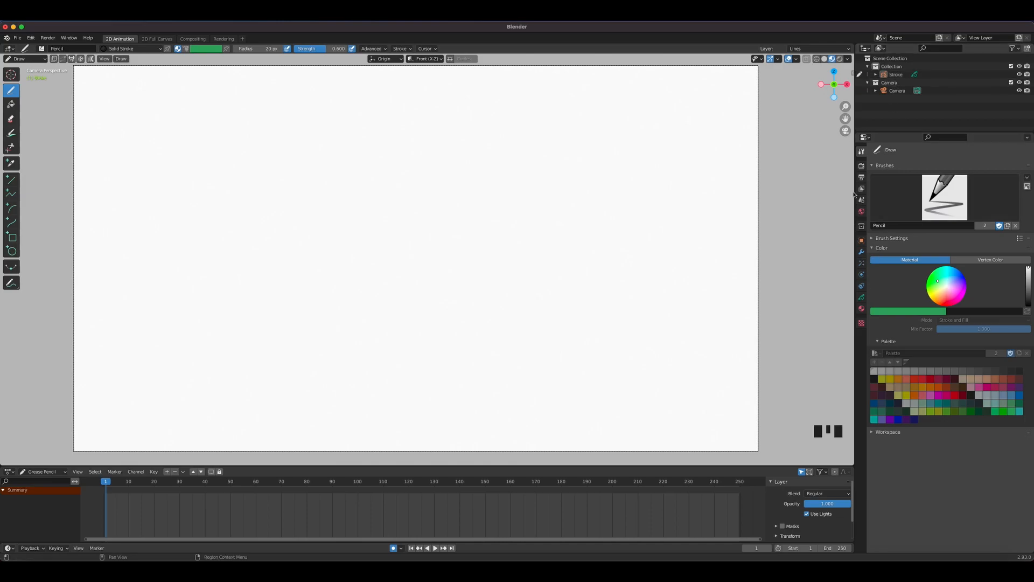
# - Review the stroke object's materials and its Lines and Fills layers
pyautogui.click(861, 308)
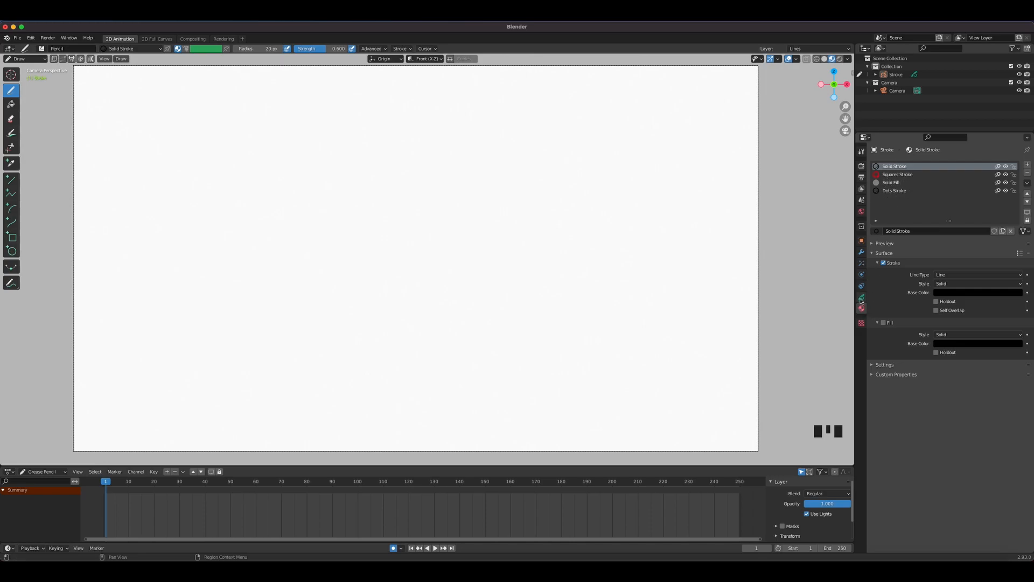
pyautogui.click(861, 300)
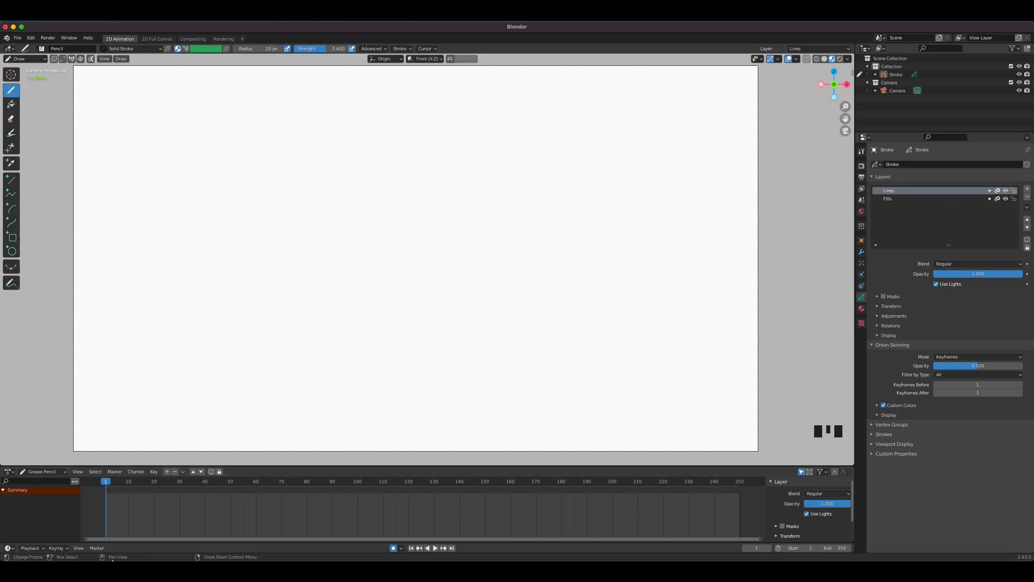
# - Switch to Finder, preview the homersimpson.0.0.jpg image in Downloads, and return to Blender
pyautogui.click(30, 554)
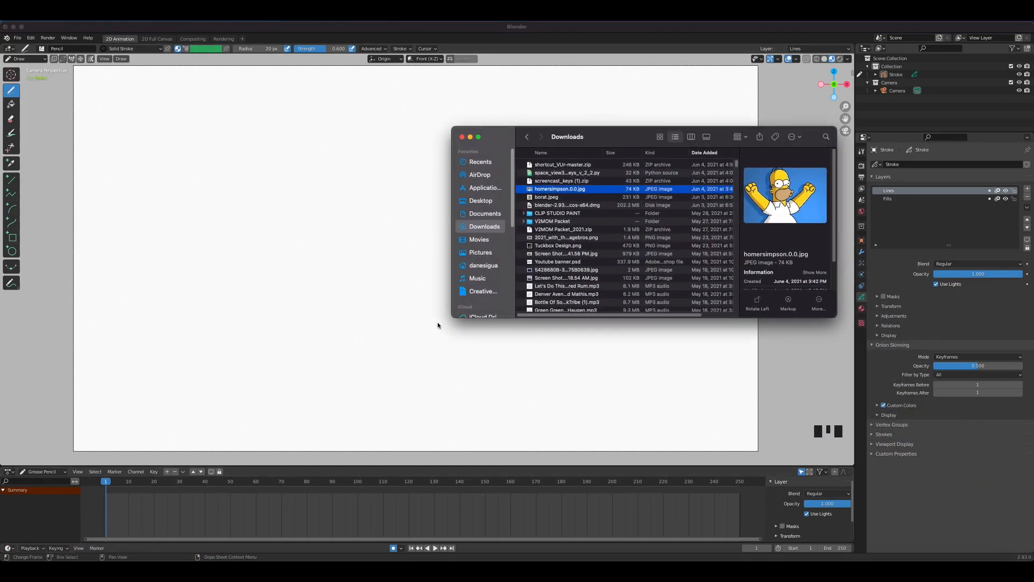
pyautogui.press('space')
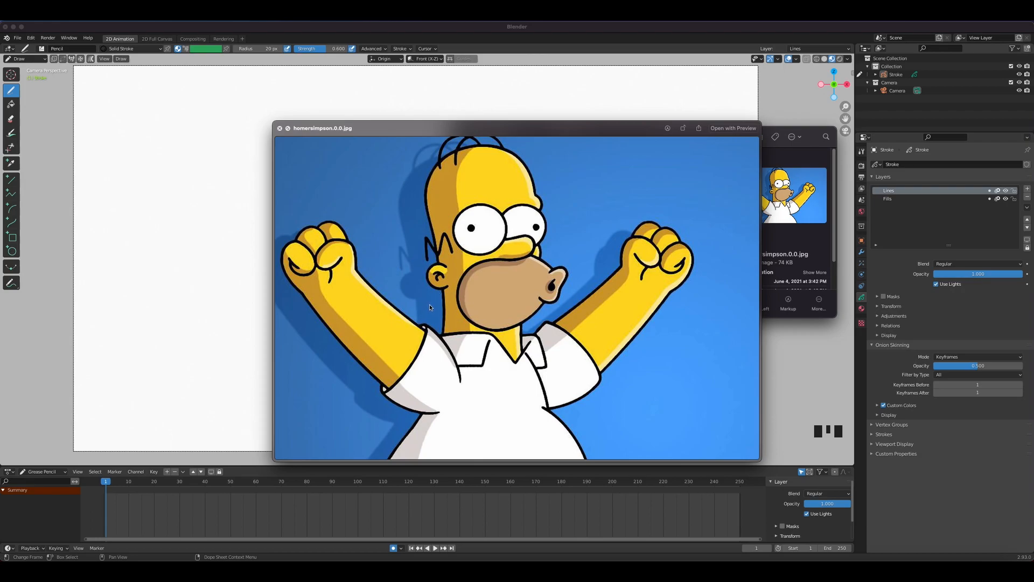
pyautogui.press('space')
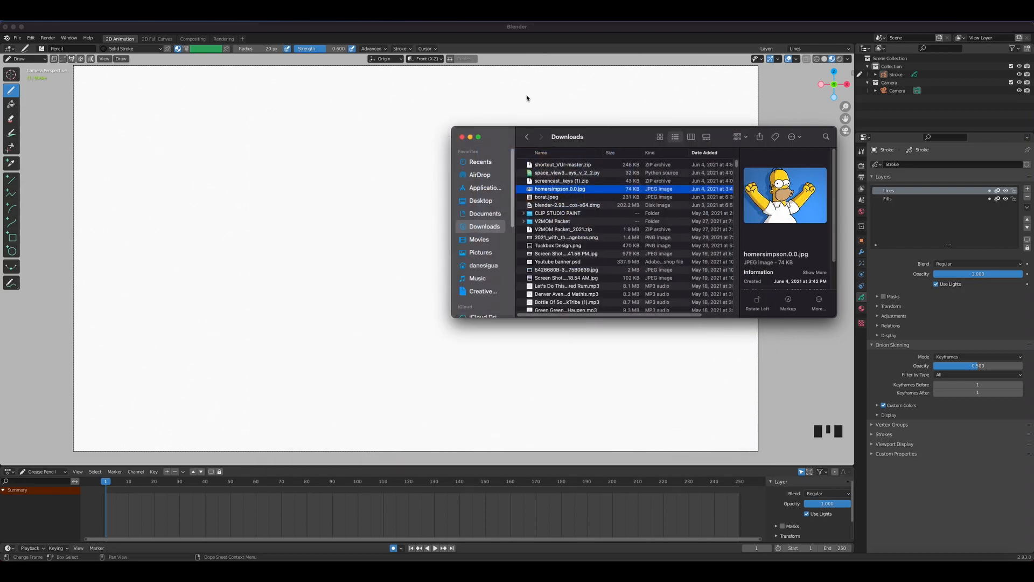
pyautogui.click(571, 28)
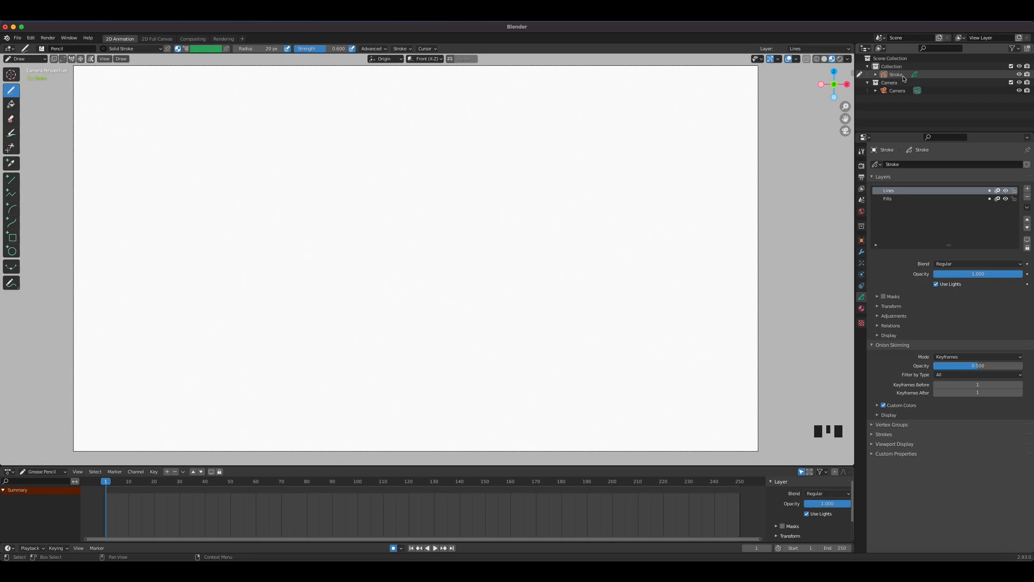
# - Select the Ink Pen brush and draw a rough circle on the Lines layer, left of centre
pyautogui.click(41, 48)
pyautogui.click(85, 72)
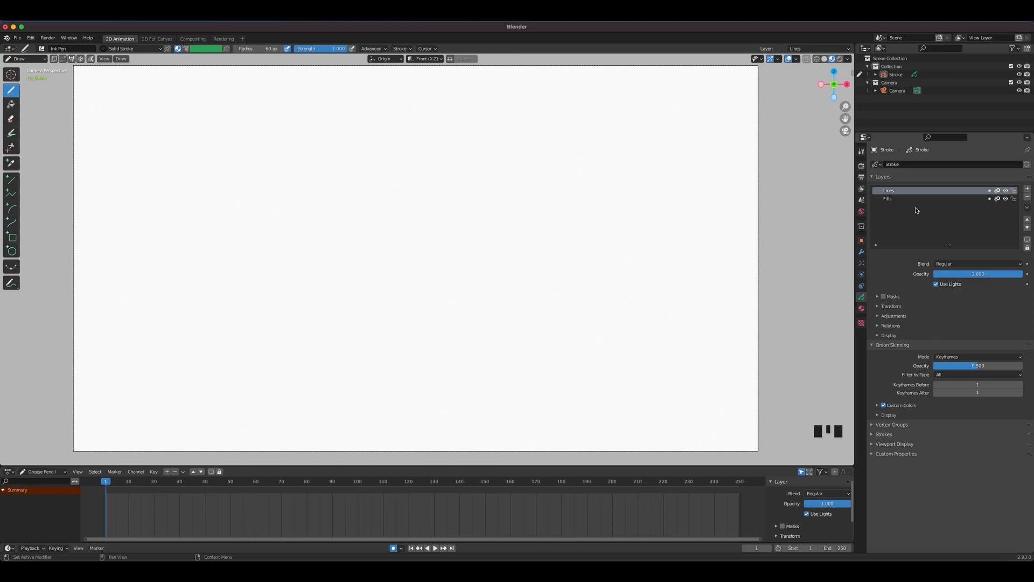
pyautogui.moveTo(322, 206)
pyautogui.mouseDown()
pyautogui.moveTo(300, 314)
pyautogui.moveTo(328, 208)
pyautogui.moveTo(295, 222)
pyautogui.mouseUp()
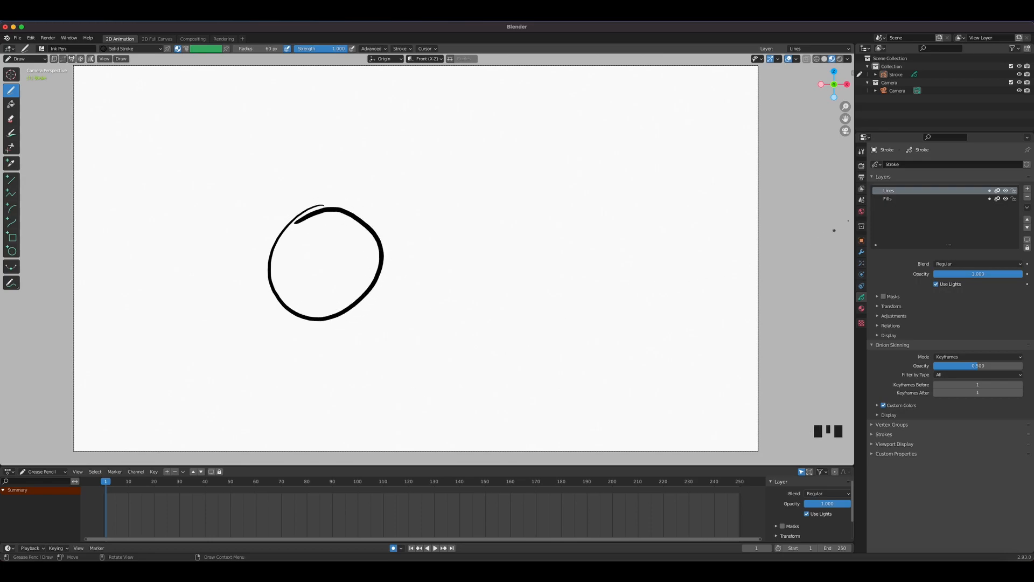
# - Switch to the Fills layer and draw a rough square overlapping the circle's lower right
pyautogui.click(898, 199)
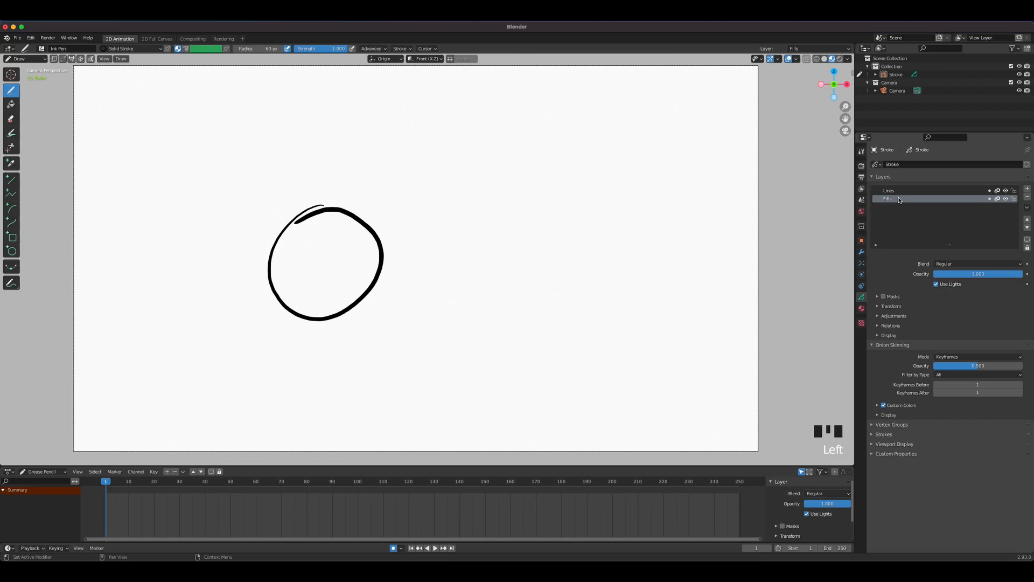
pyautogui.moveTo(349, 260)
pyautogui.mouseDown()
pyautogui.moveTo(435, 252)
pyautogui.moveTo(361, 337)
pyautogui.moveTo(346, 264)
pyautogui.mouseUp()
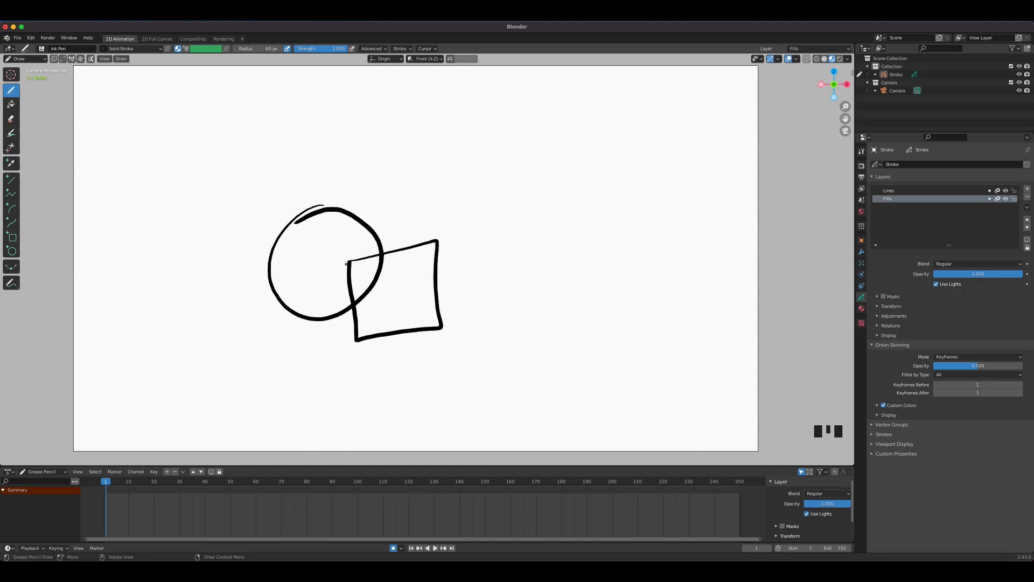
# - Fill the square with the Solid Fill material on the Fills layer using the Fill tool
pyautogui.click(905, 190)
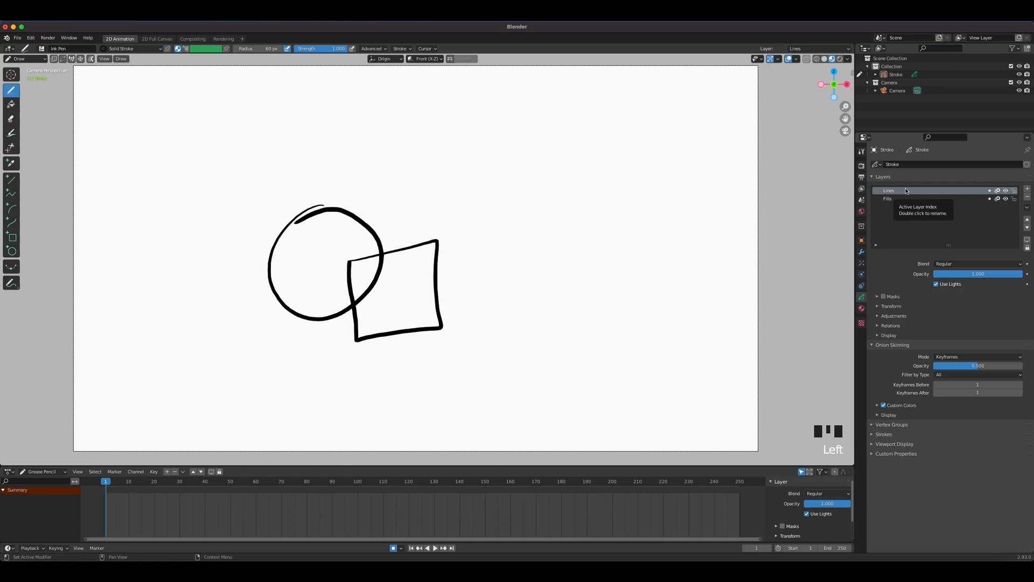
pyautogui.click(910, 200)
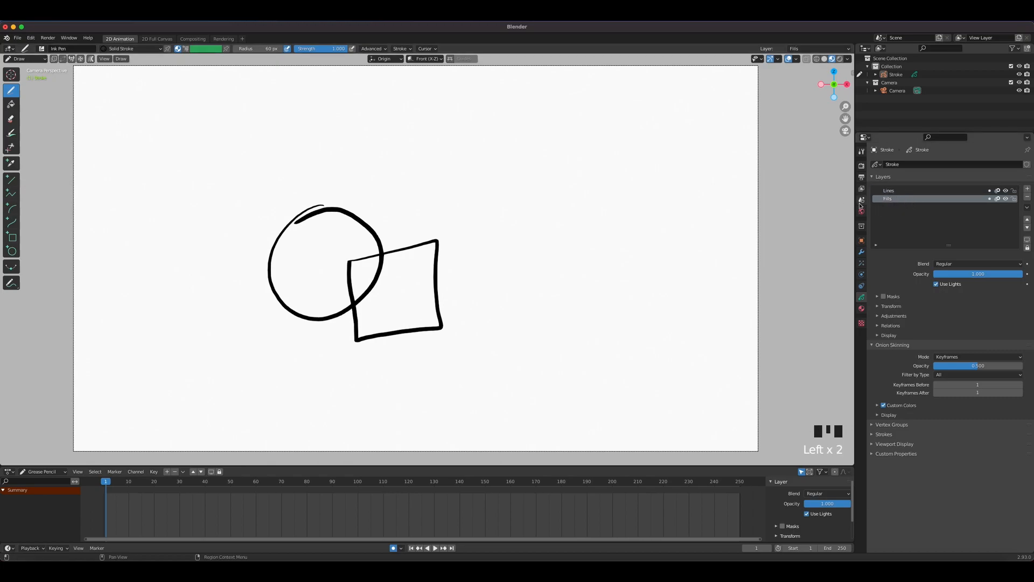
pyautogui.click(11, 104)
pyautogui.click(134, 49)
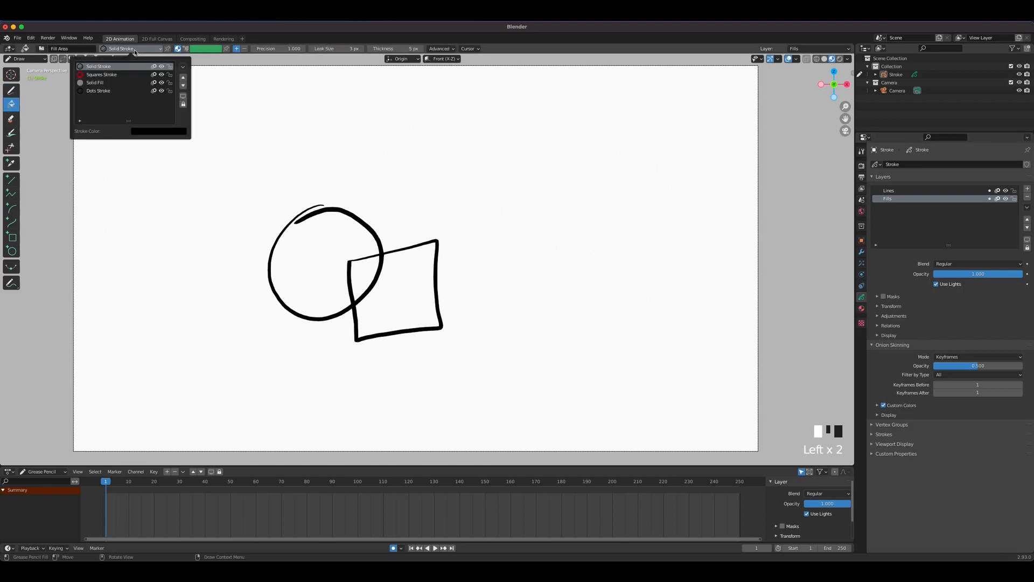
pyautogui.click(111, 84)
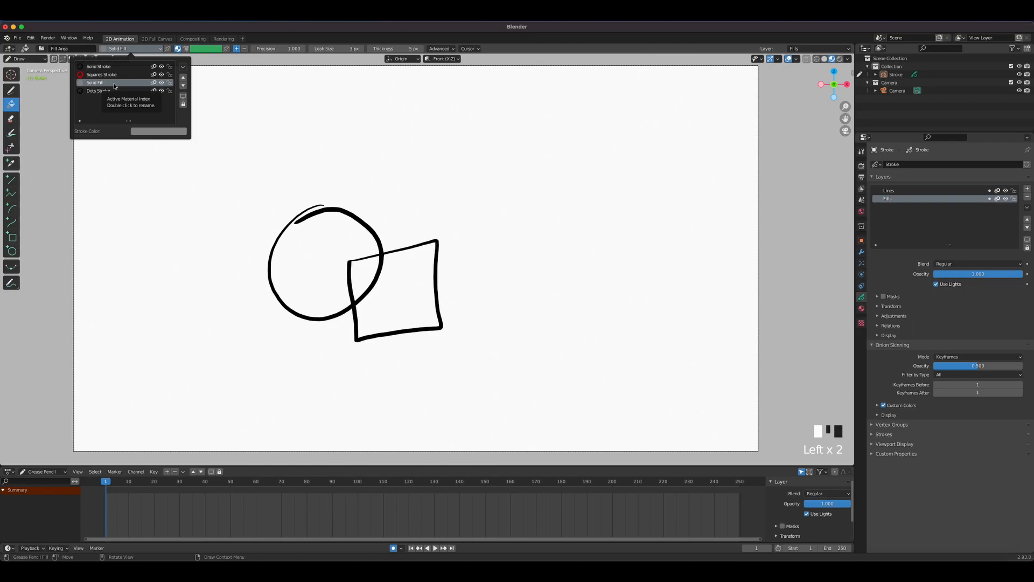
pyautogui.click(415, 297)
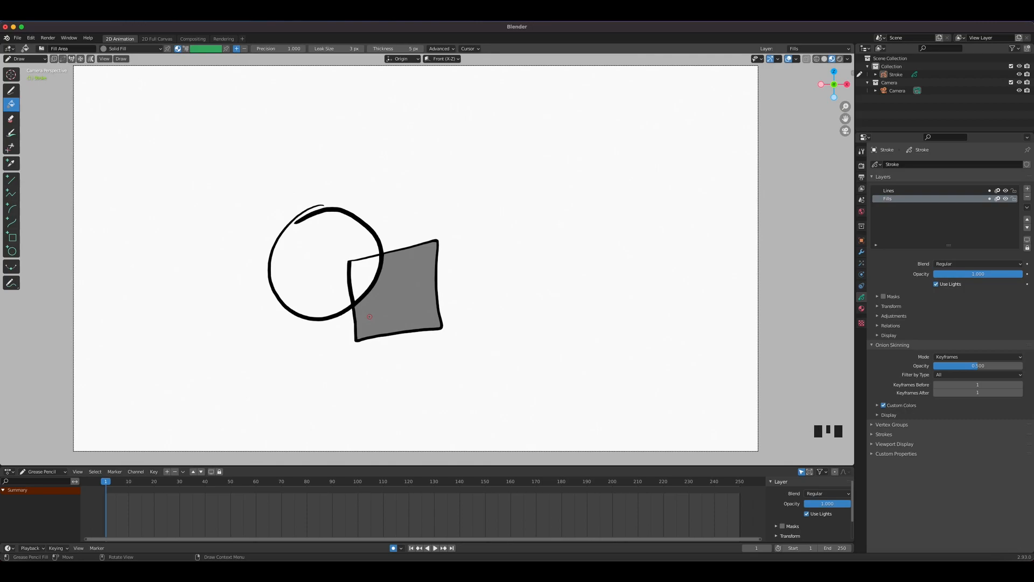
# - Switch to the Lines layer, try filling the circle and fill the overlap area, then return to the Draw tool
pyautogui.click(894, 191)
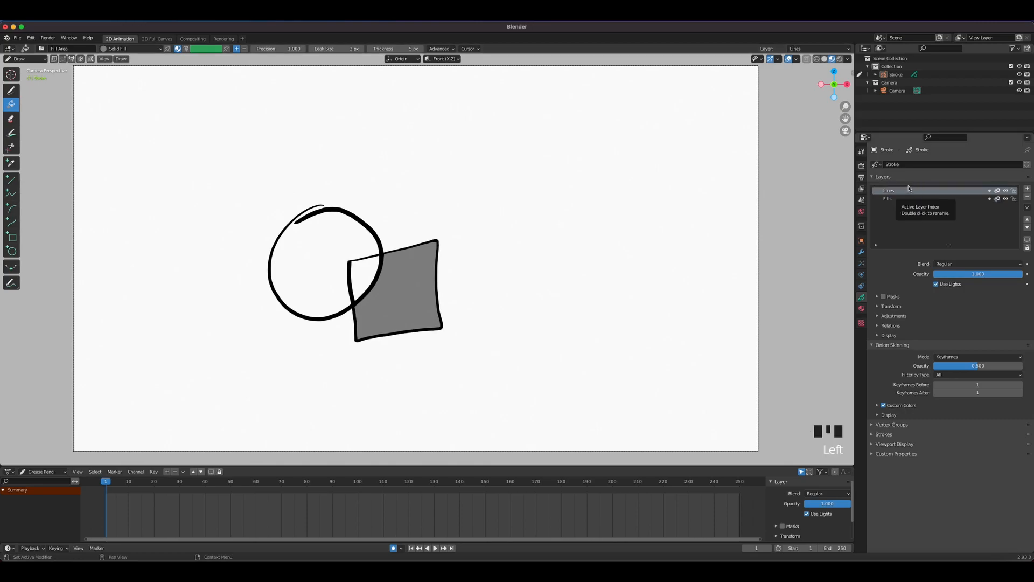
pyautogui.click(329, 238)
pyautogui.click(311, 243)
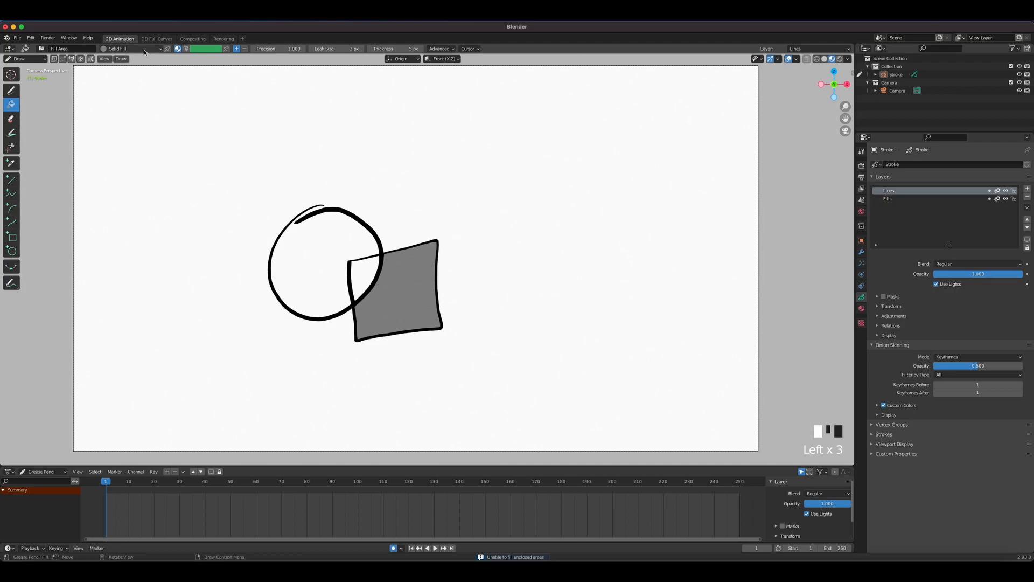
pyautogui.click(361, 270)
pyautogui.click(332, 245)
pyautogui.click(11, 90)
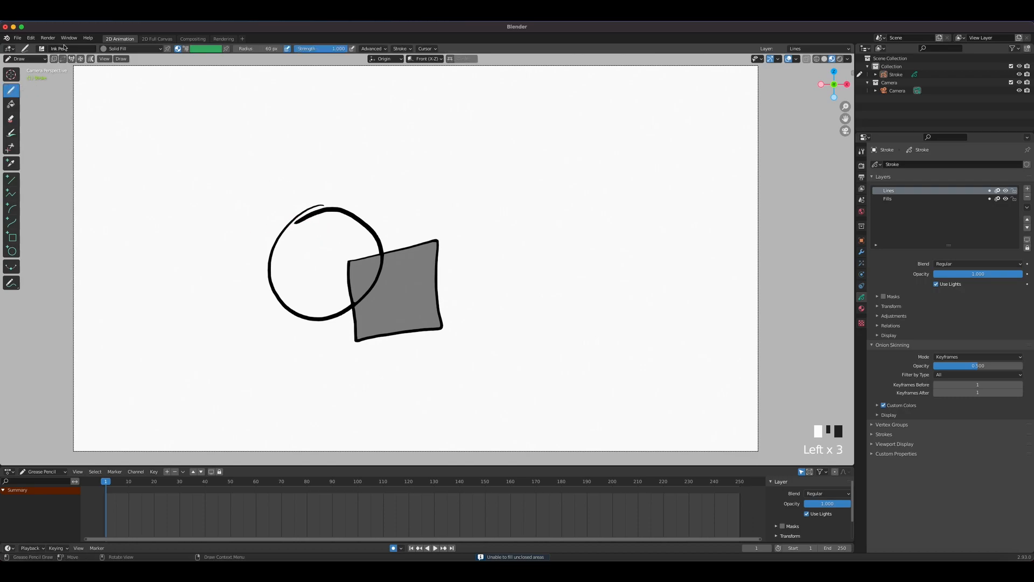
# - Switch the stroke material to Solid Stroke and draw a short Ink Pen stroke closing the gap at the circle's upper left
pyautogui.click(41, 48)
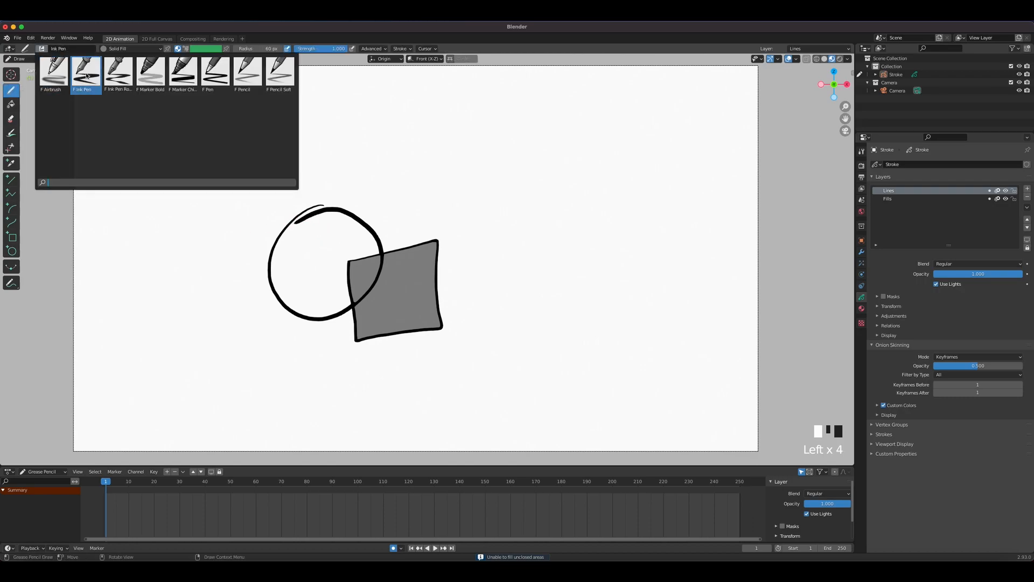
pyautogui.moveTo(279, 233); pyautogui.dragTo(318, 208)
pyautogui.click(42, 49)
pyautogui.click(124, 49)
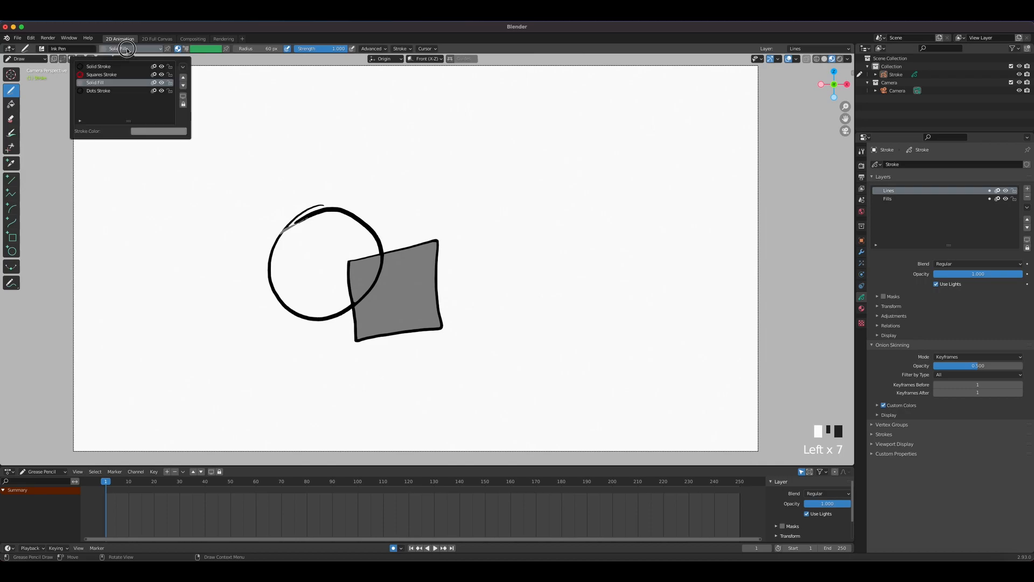
pyautogui.click(108, 68)
pyautogui.moveTo(285, 232)
pyautogui.mouseDown()
pyautogui.moveTo(277, 234)
pyautogui.moveTo(318, 208)
pyautogui.mouseUp()
# - Fill the closed circle with the Solid Fill material using the Fill tool on the Lines layer
pyautogui.click(11, 103)
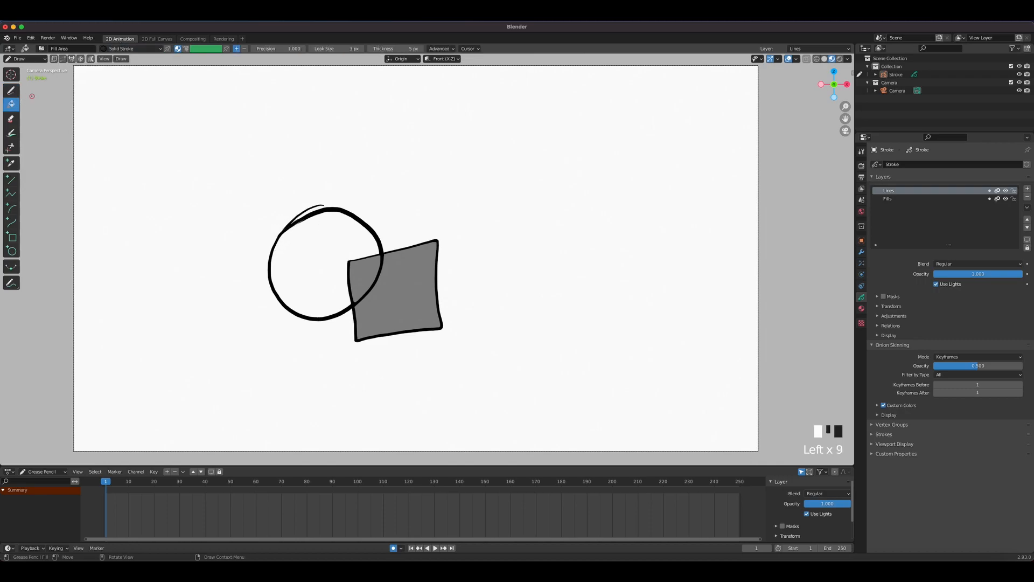
pyautogui.click(122, 49)
pyautogui.click(112, 83)
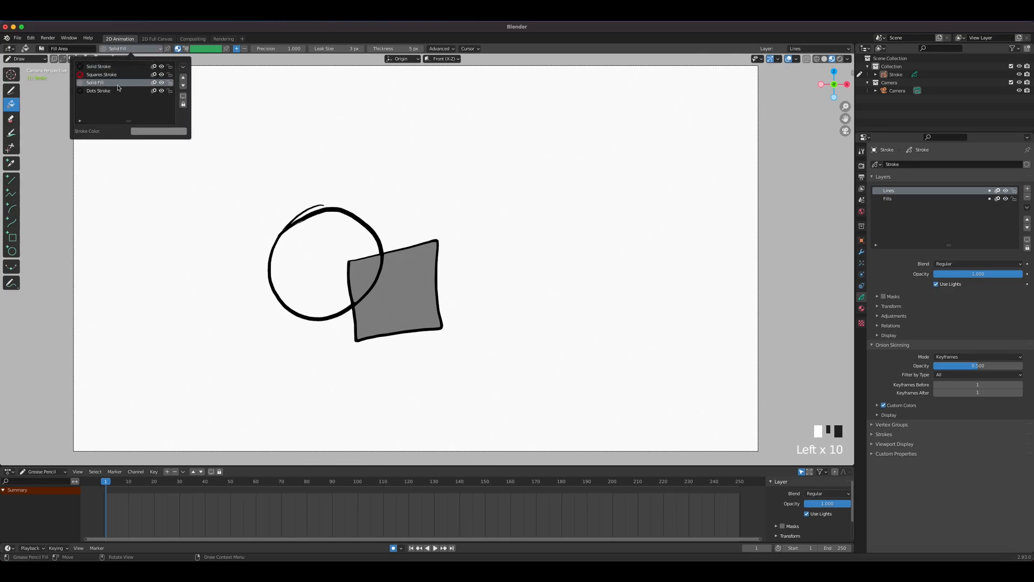
pyautogui.click(311, 242)
pyautogui.click(351, 270)
pyautogui.click(353, 280)
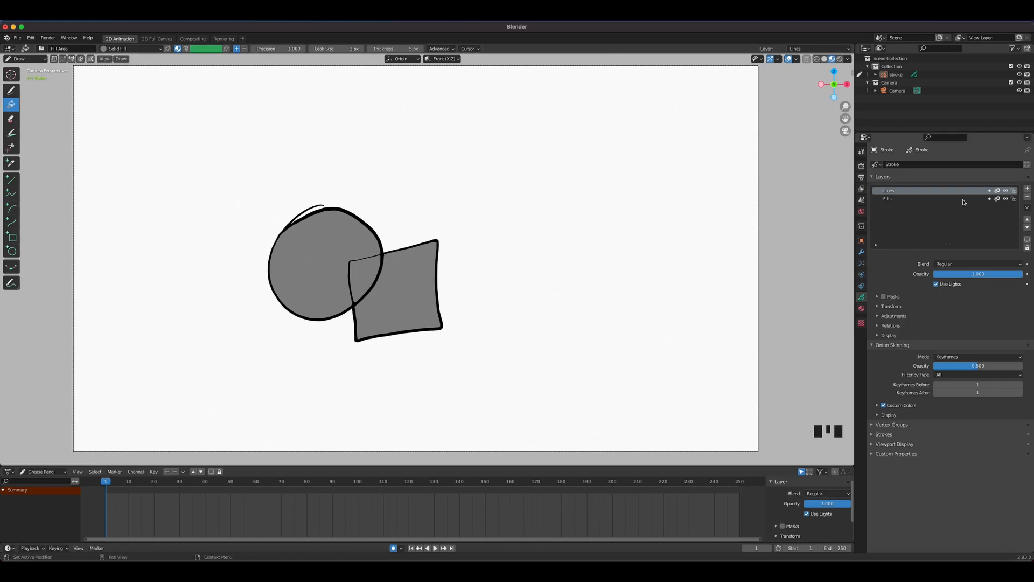
# - Toggle the visibility of the Fills and Lines layers off and back on to compare their contents
pyautogui.click(1006, 199)
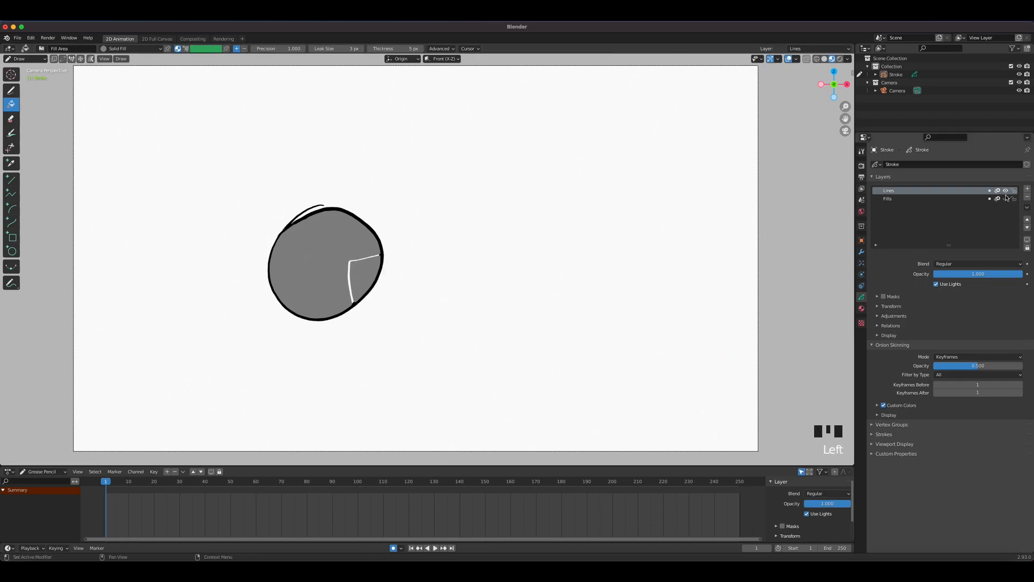
pyautogui.click(1007, 198)
pyautogui.click(1006, 192)
pyautogui.click(1006, 192)
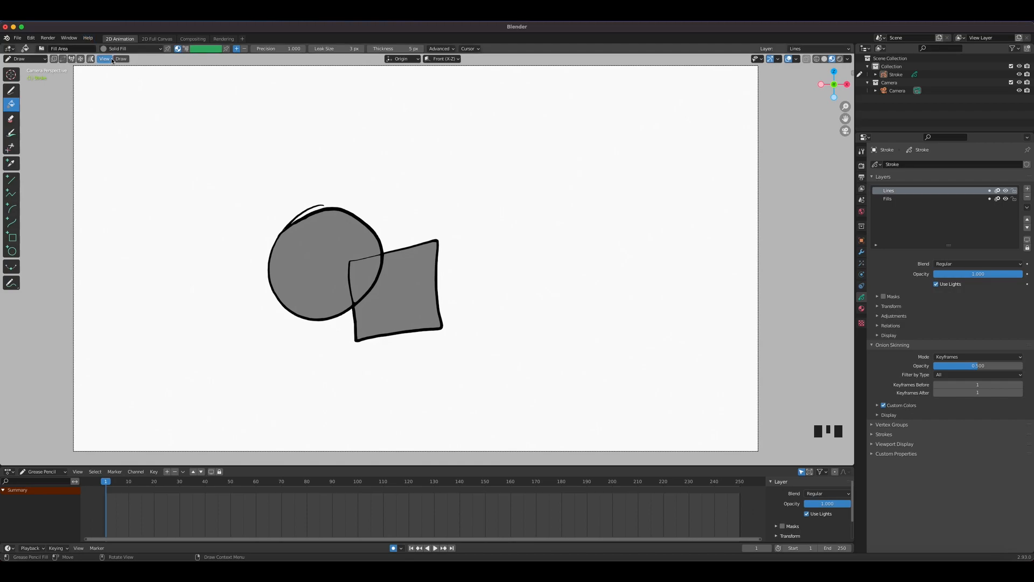
# - Switch to Object Mode and add a new Grease Pencil Stroke object to the scene
pyautogui.click(34, 59)
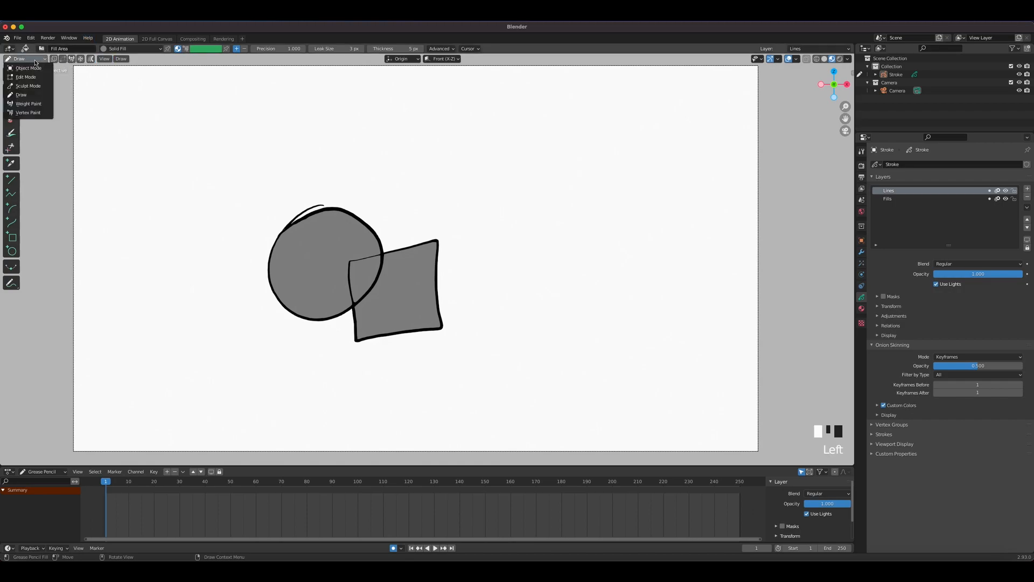
pyautogui.click(34, 70)
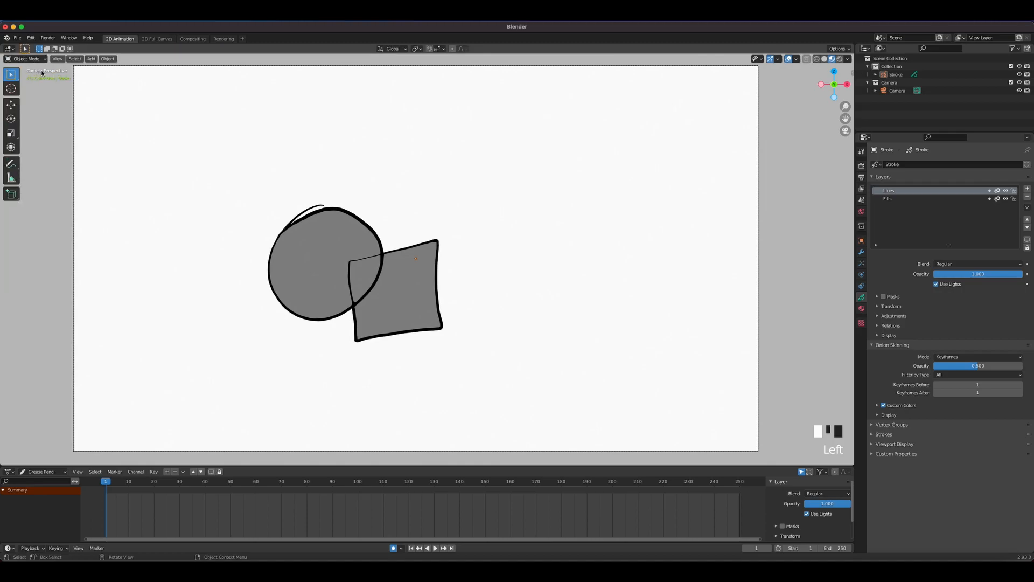
pyautogui.click(91, 59)
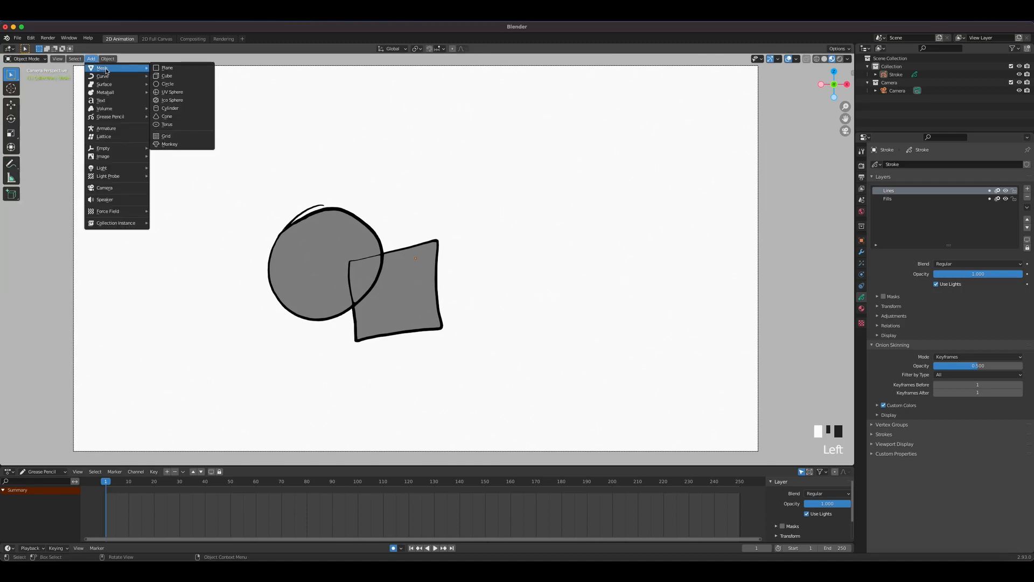
pyautogui.moveTo(116, 116)
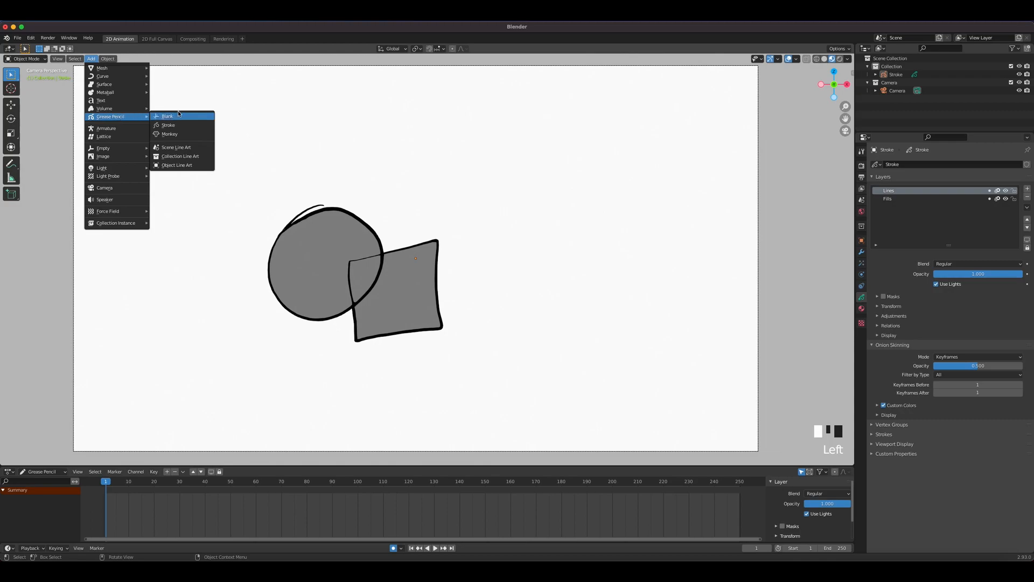
pyautogui.click(183, 126)
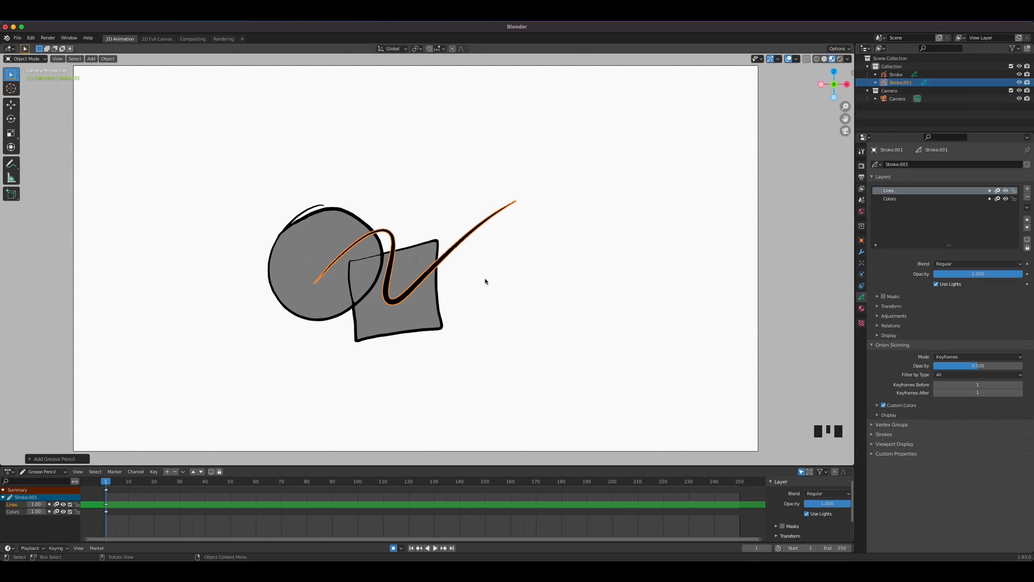
# - Select the new Stroke.001 object and move it in the 3D viewport with the Move tool
pyautogui.click(897, 77)
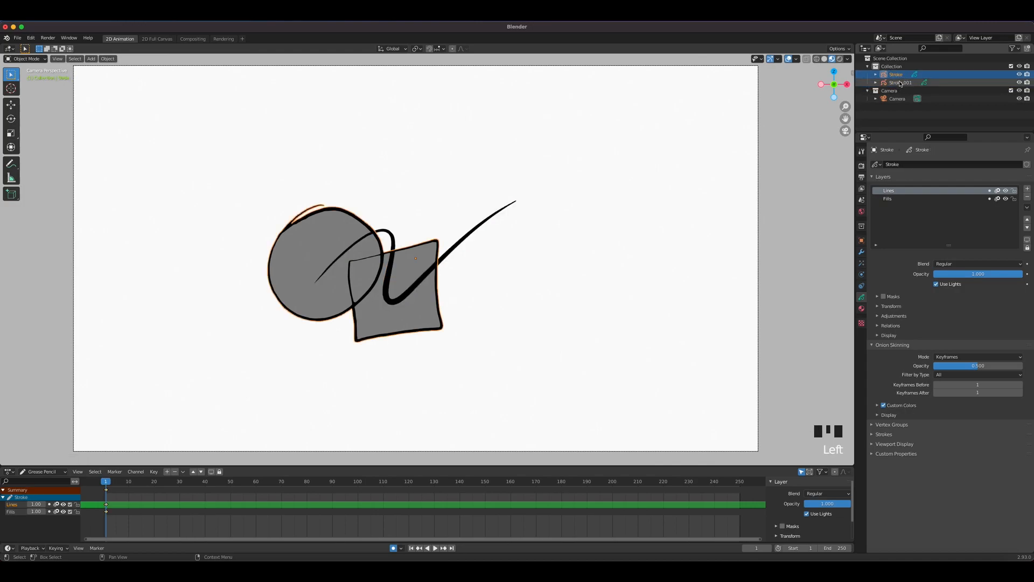
pyautogui.click(900, 83)
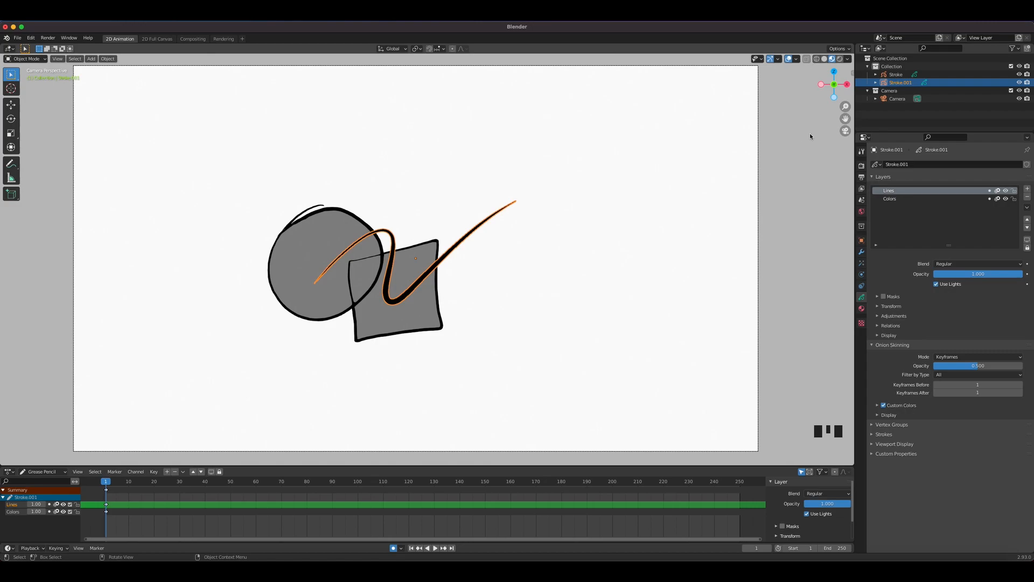
pyautogui.click(845, 130)
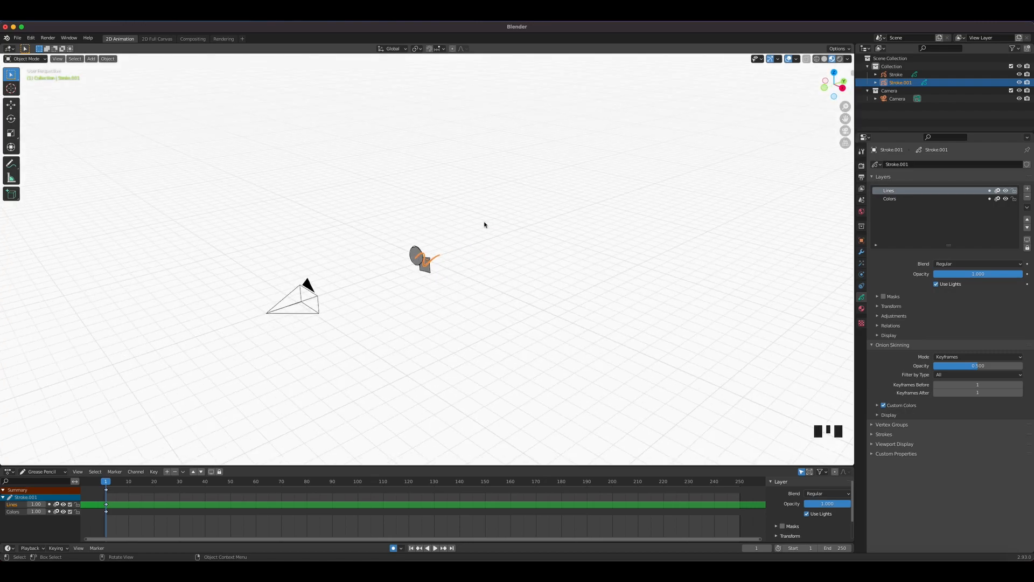
pyautogui.scroll(8, 467, 229)
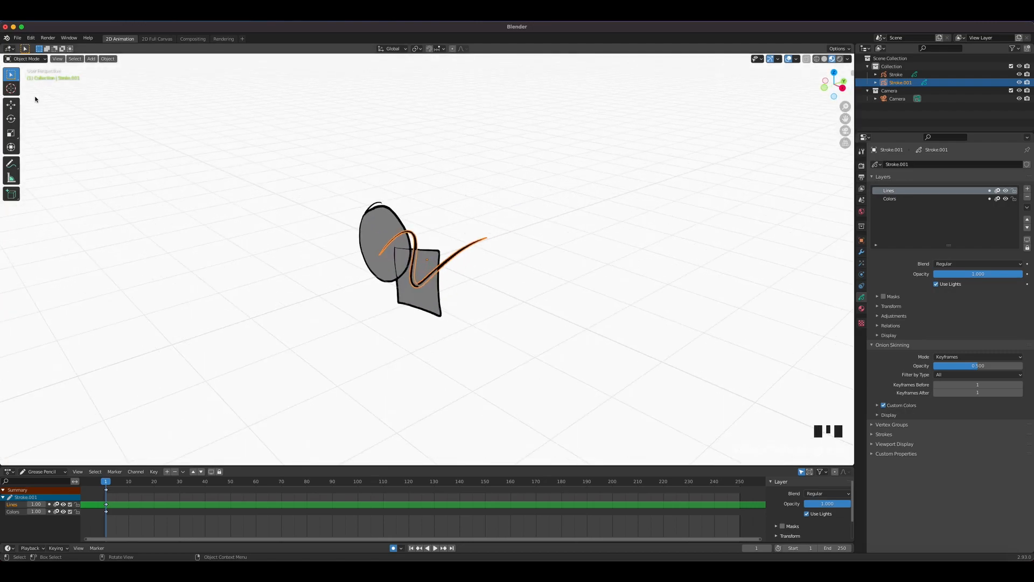
pyautogui.click(11, 104)
pyautogui.moveTo(451, 252); pyautogui.dragTo(367, 276)
pyautogui.moveTo(366, 183)
pyautogui.mouseDown(button='middle')
pyautogui.moveTo(429, 180)
pyautogui.moveTo(451, 166)
pyautogui.moveTo(357, 162)
pyautogui.moveTo(418, 175)
pyautogui.mouseUp(button='middle')
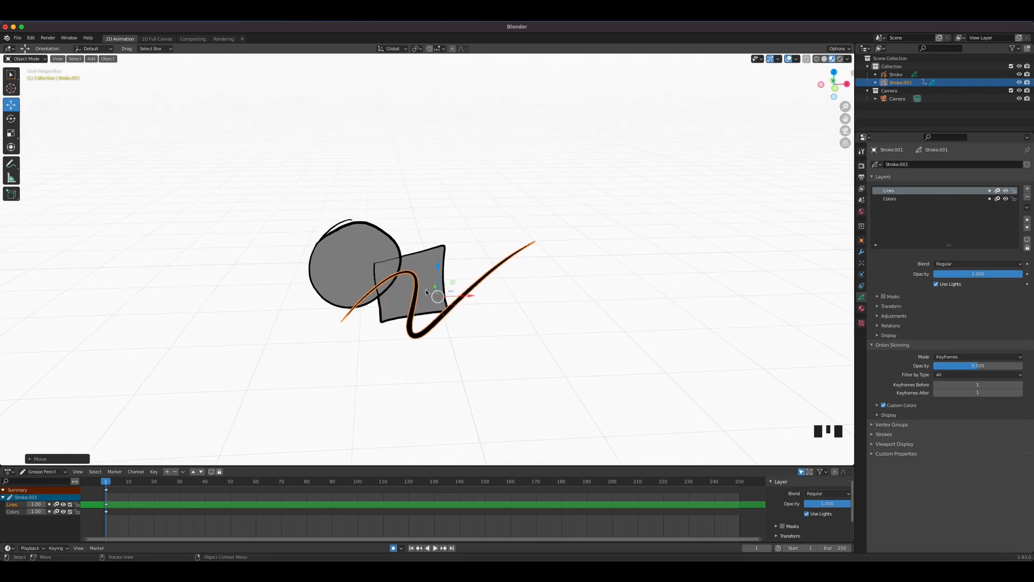
pyautogui.press('KP_0')
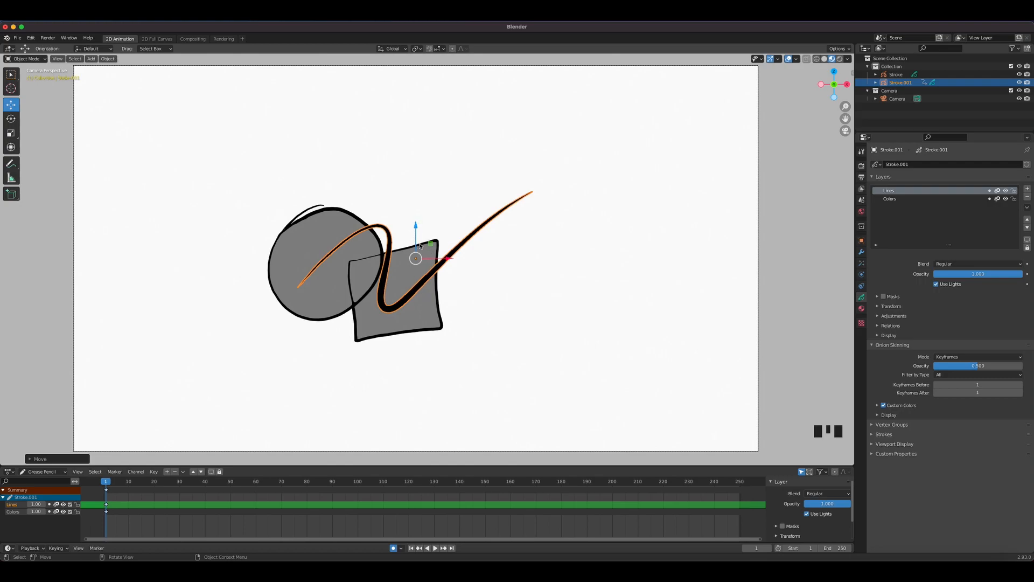
# - Scale the Stroke.001 object up to about 1.2
pyautogui.press('s')
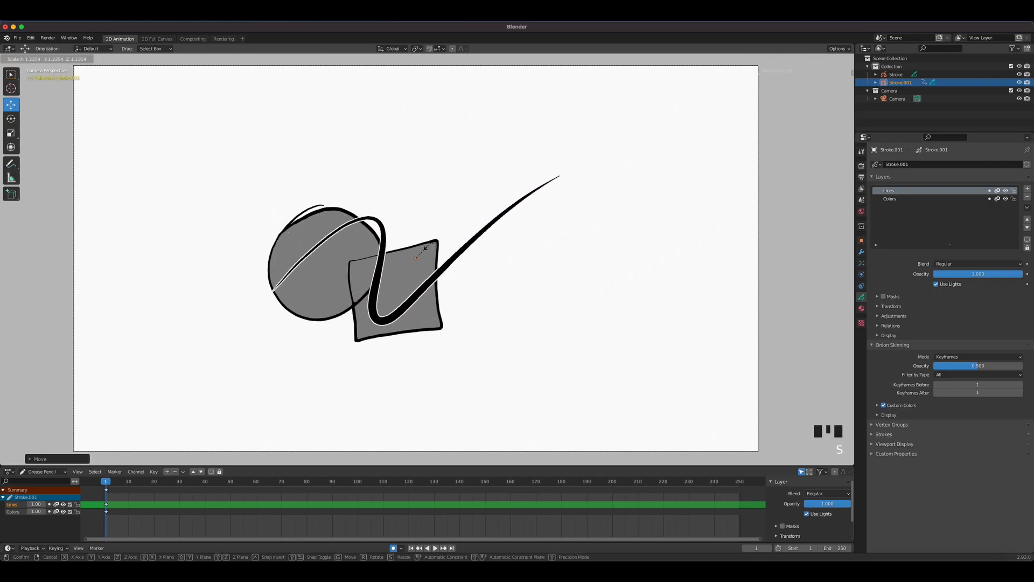
pyautogui.click(432, 246)
pyautogui.moveTo(434, 261); pyautogui.dragTo(420, 255, button='middle')
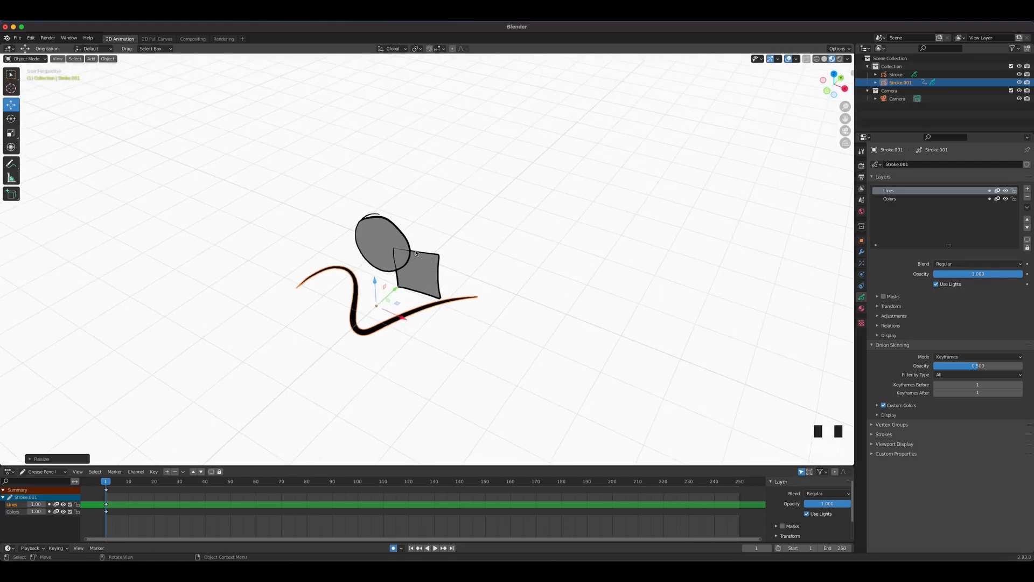
pyautogui.moveTo(371, 322)
pyautogui.mouseDown(button='middle')
pyautogui.moveTo(334, 308)
pyautogui.moveTo(389, 295)
pyautogui.mouseUp(button='middle')
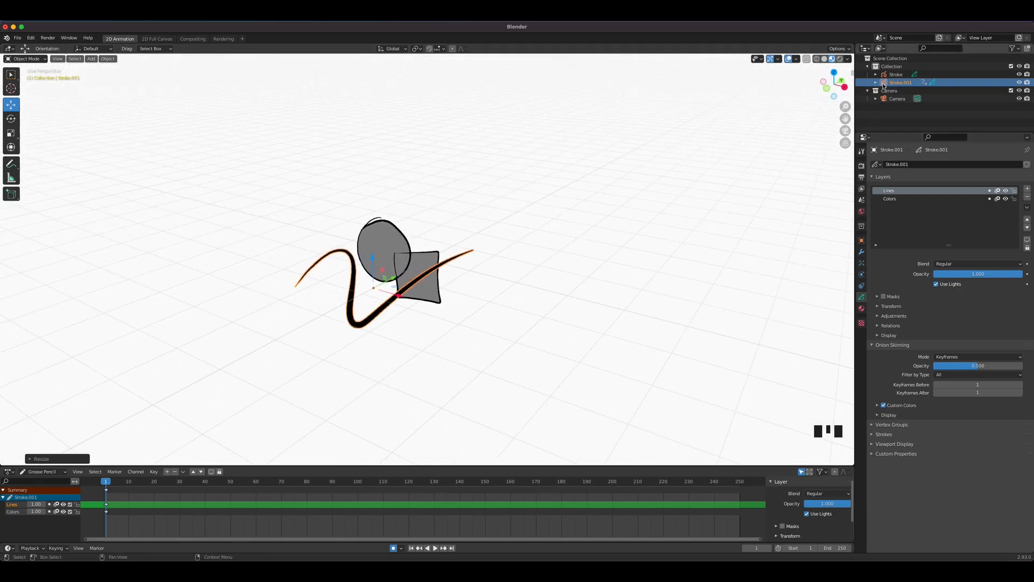
# - Start a new 2D Animation file, discarding changes to the current one
pyautogui.click(18, 38)
pyautogui.moveTo(54, 47)
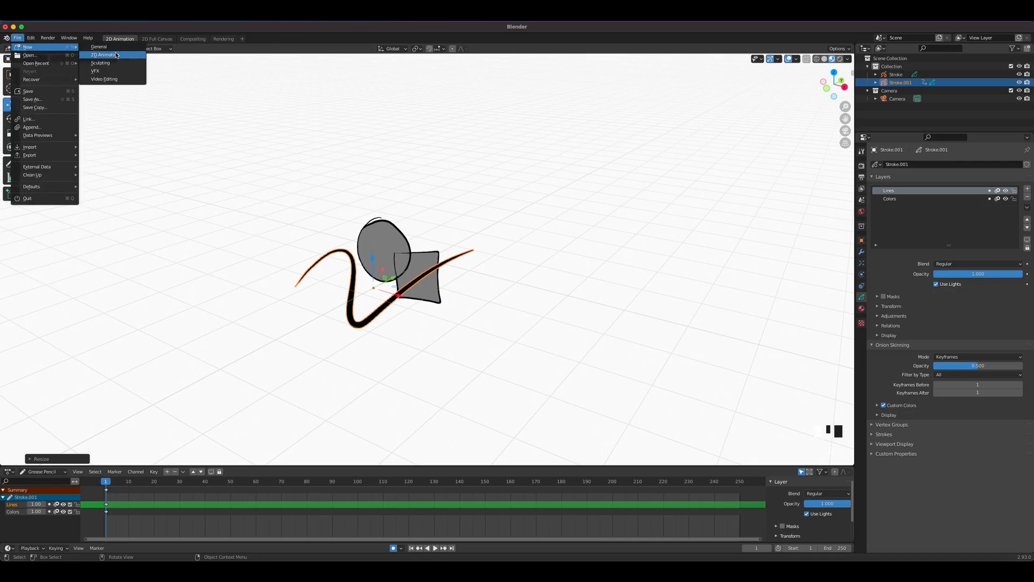
pyautogui.click(96, 47)
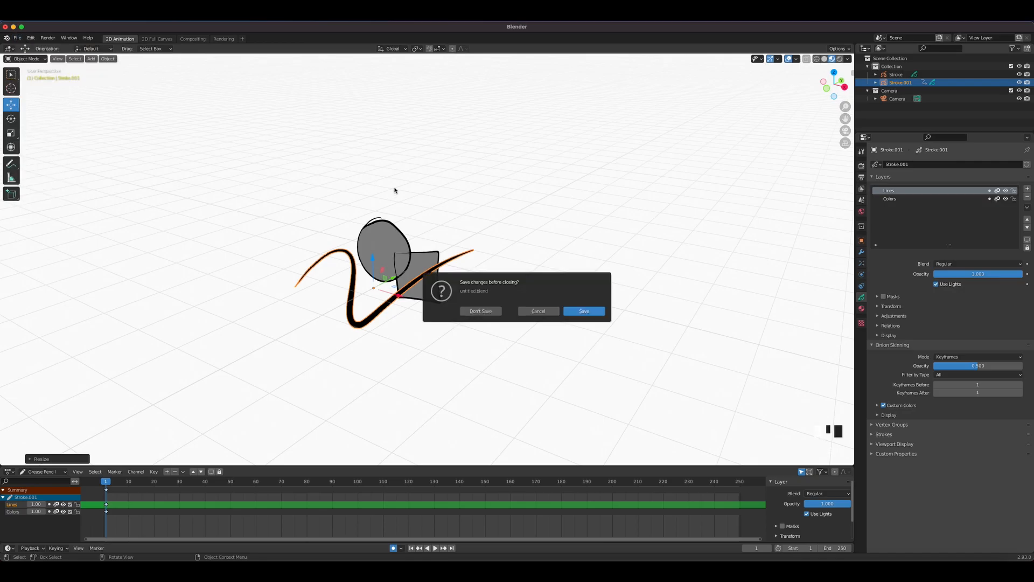
pyautogui.click(481, 311)
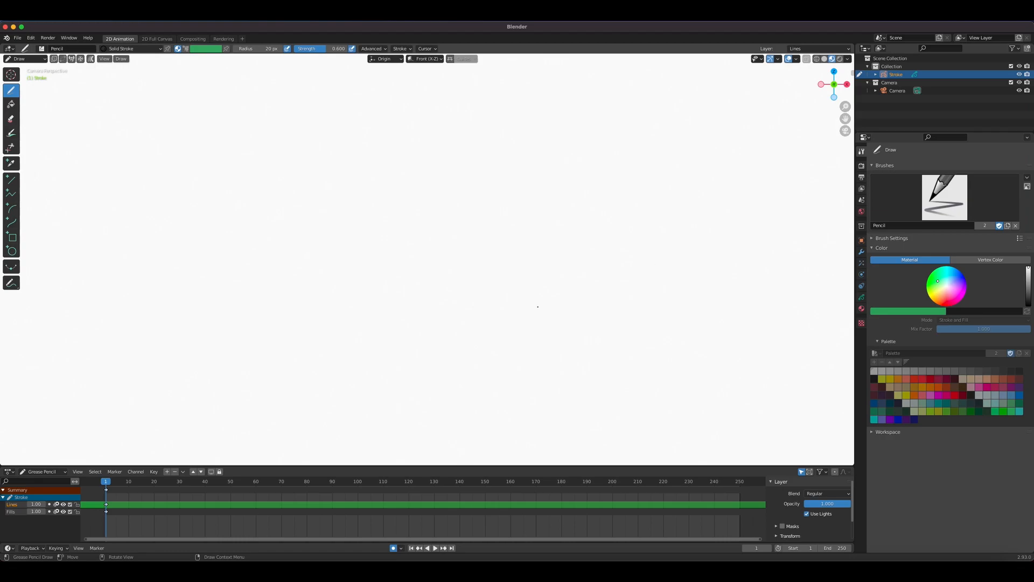
# - Switch to Object Mode and add a mesh cube to the new scene
pyautogui.scroll(-5, 537, 306)
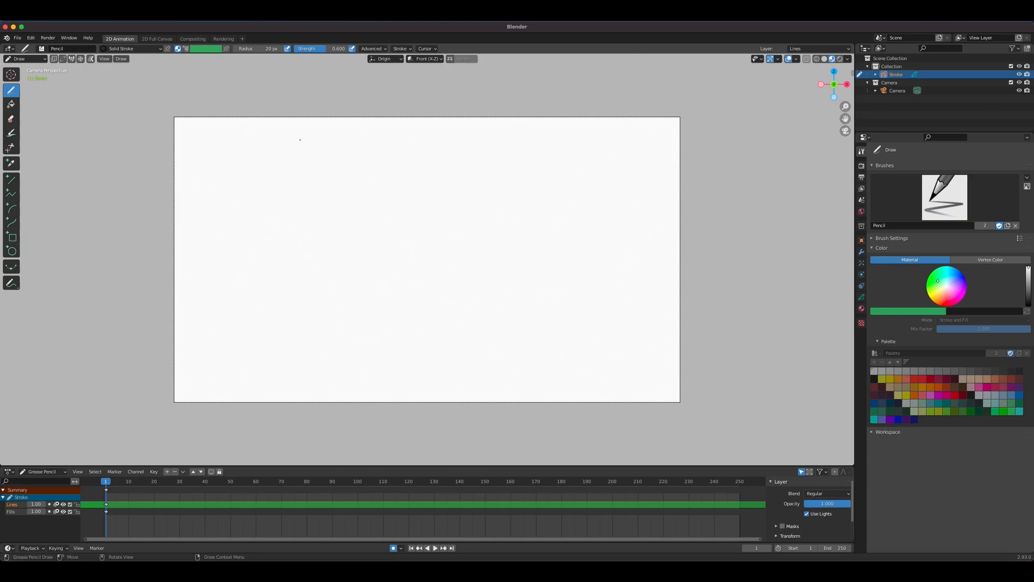
pyautogui.click(24, 59)
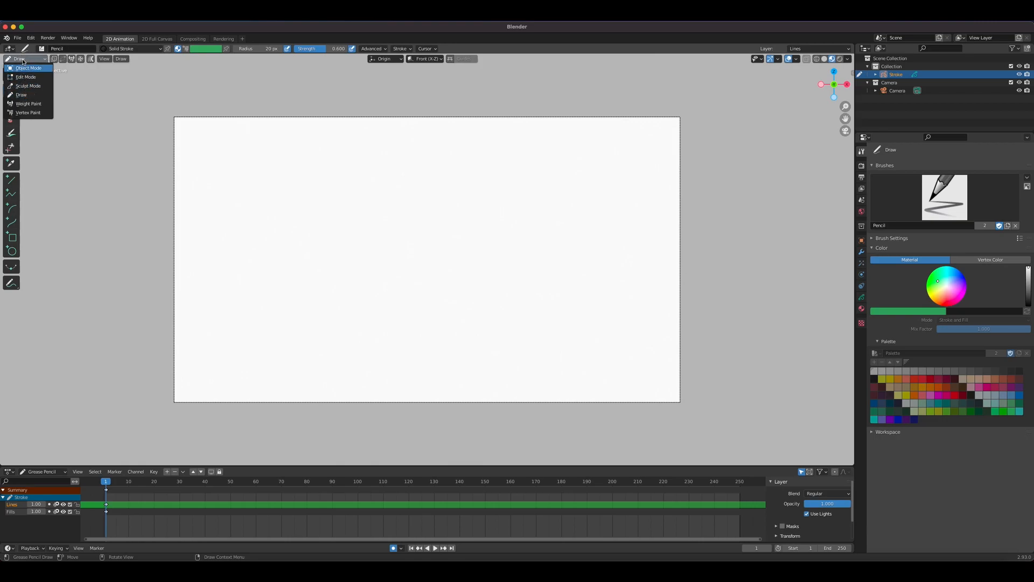
pyautogui.click(28, 98)
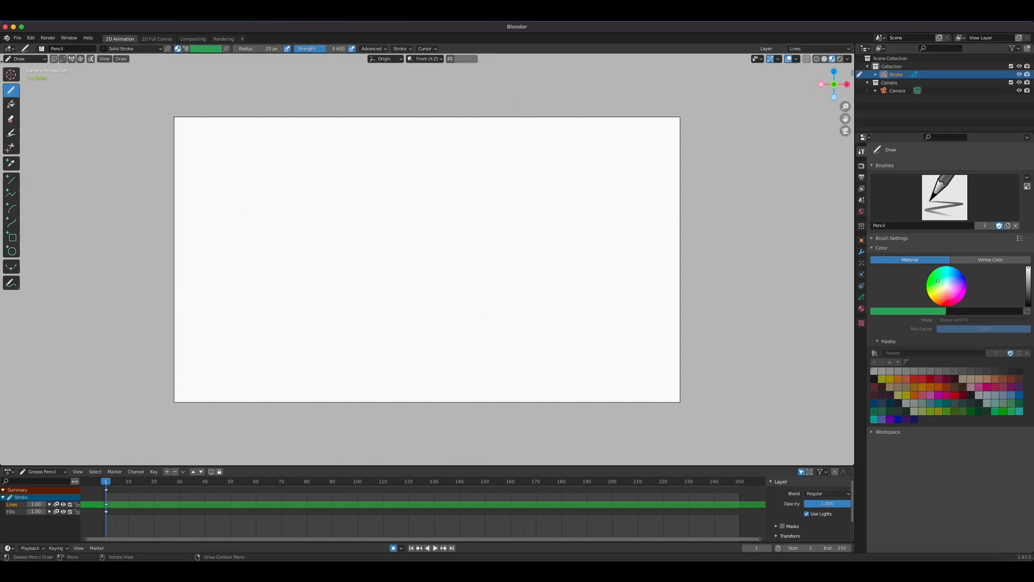
pyautogui.click(27, 58)
pyautogui.click(25, 66)
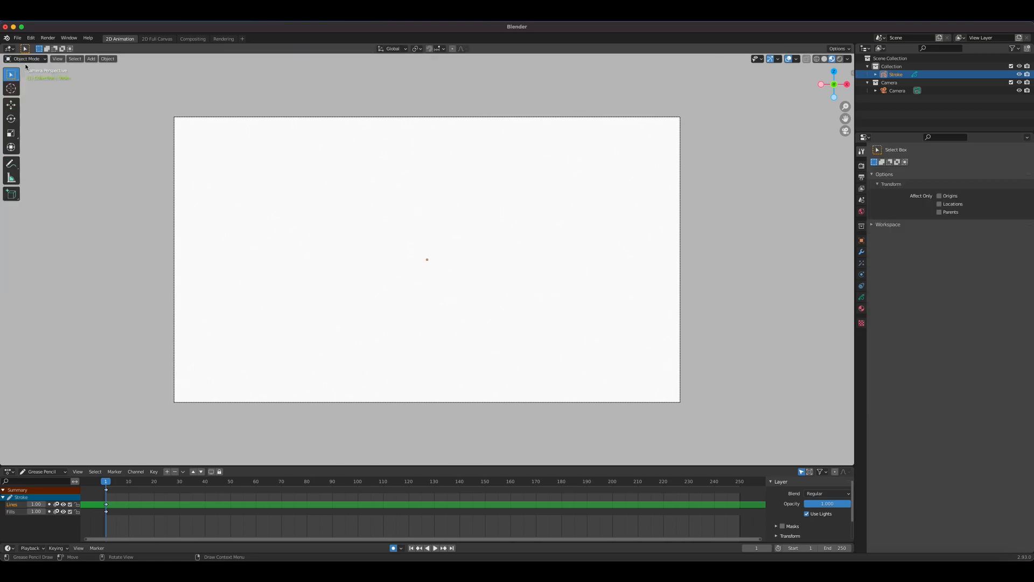
pyautogui.click(91, 59)
pyautogui.moveTo(103, 68)
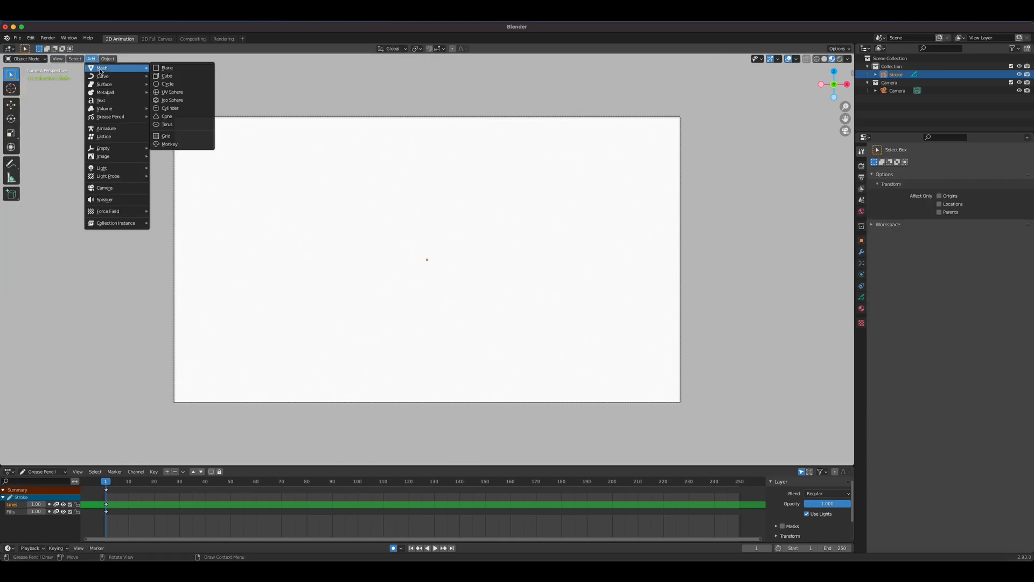
pyautogui.click(171, 76)
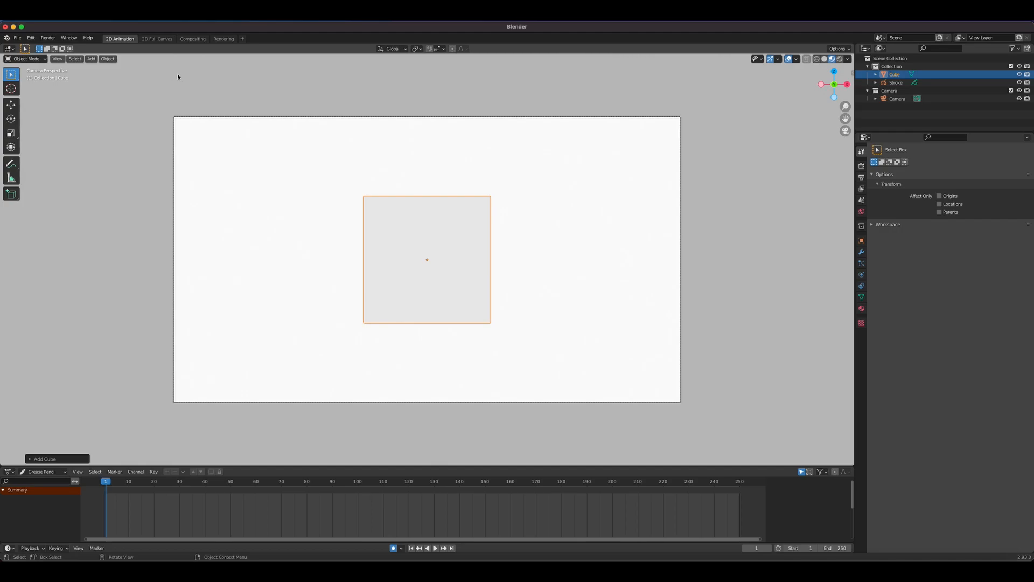
# - Inspect the cube from the 3D perspective and through the camera, and check its transform values in the sidebar
pyautogui.moveTo(477, 279); pyautogui.dragTo(440, 296, button='middle')
pyautogui.scroll(-2, 440, 296)
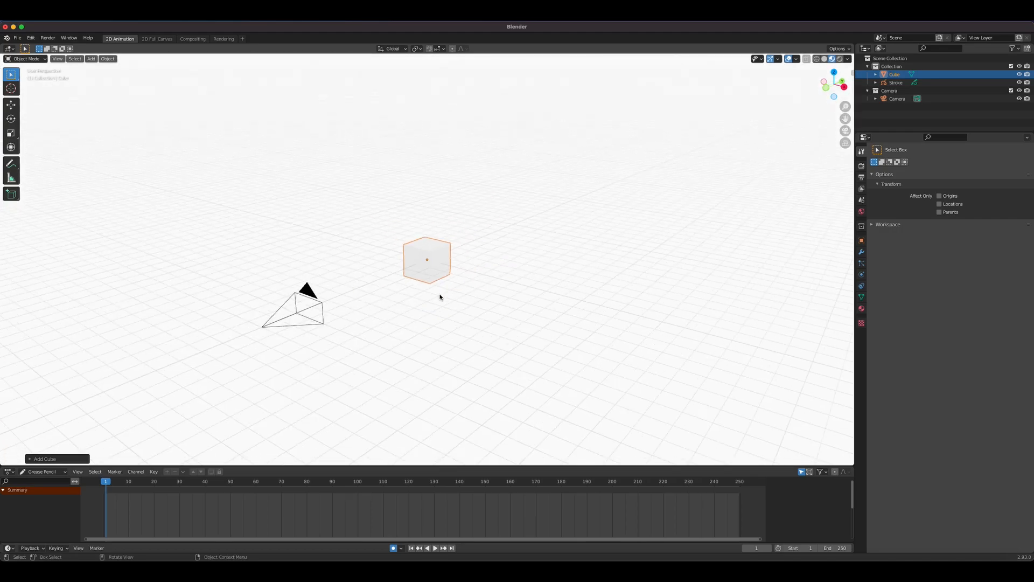
pyautogui.press('KP_0')
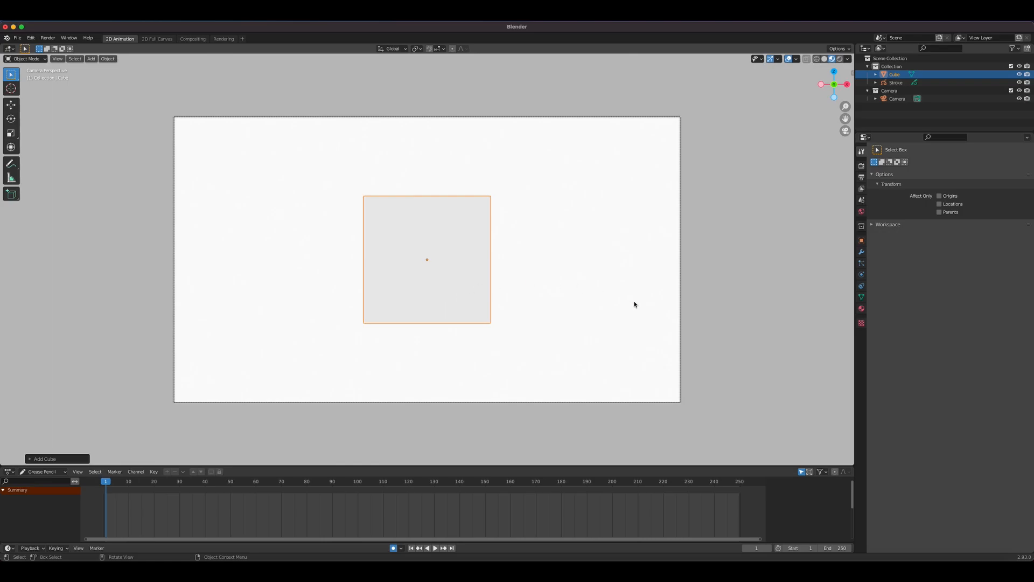
pyautogui.press('n')
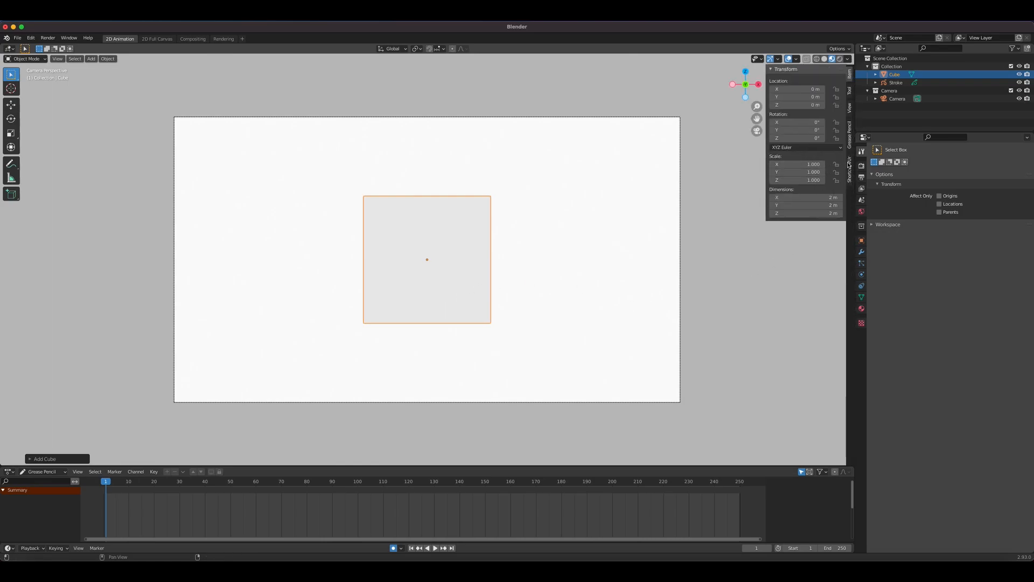
pyautogui.click(850, 163)
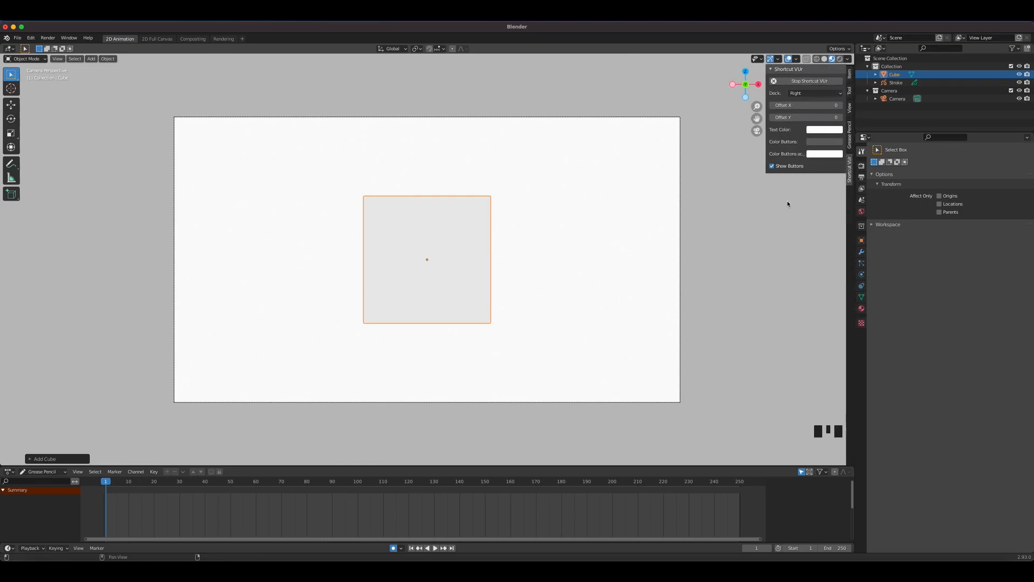
pyautogui.press('n')
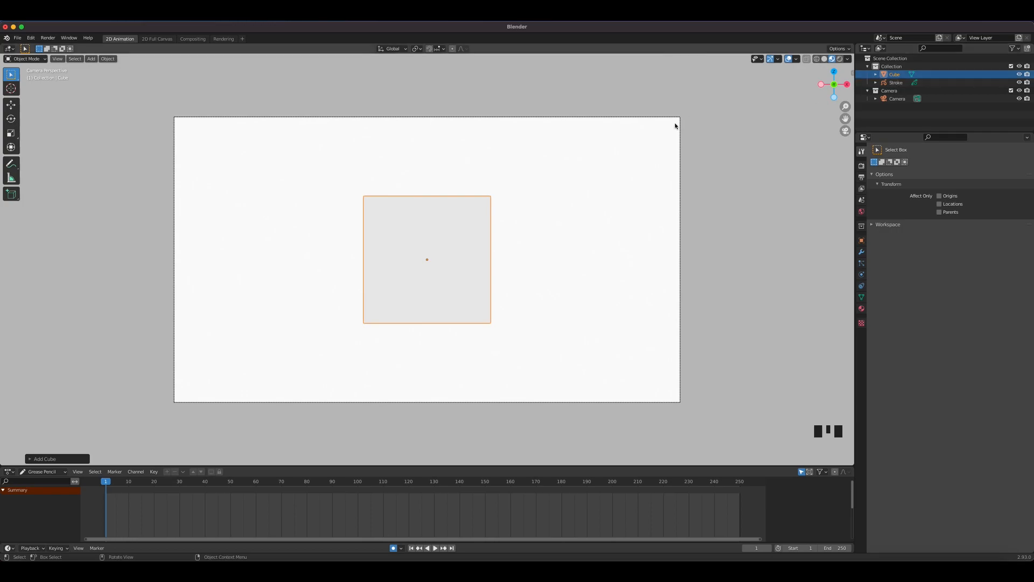
# - Delete the cube from the scene
pyautogui.click(29, 60)
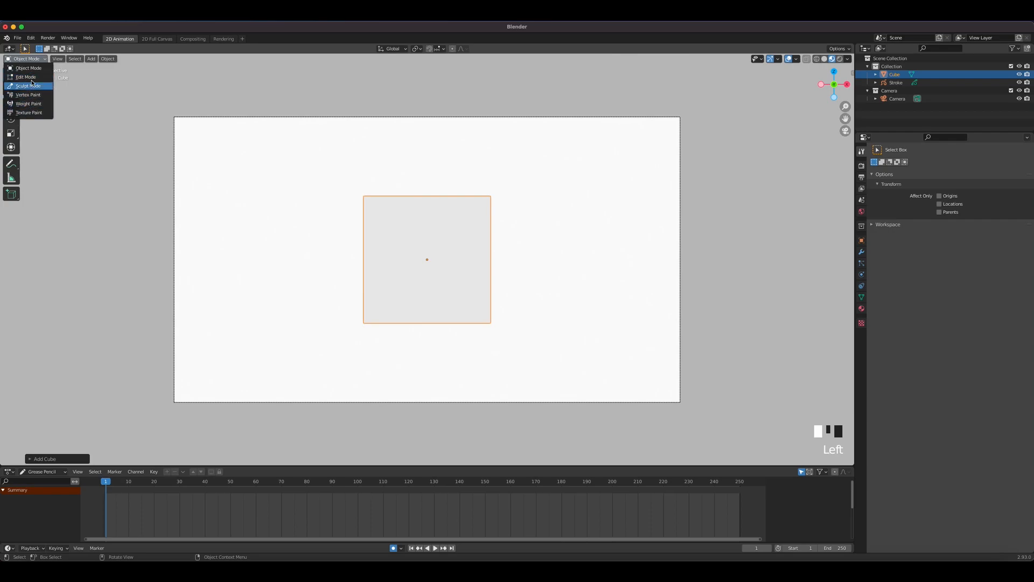
pyautogui.click(904, 84)
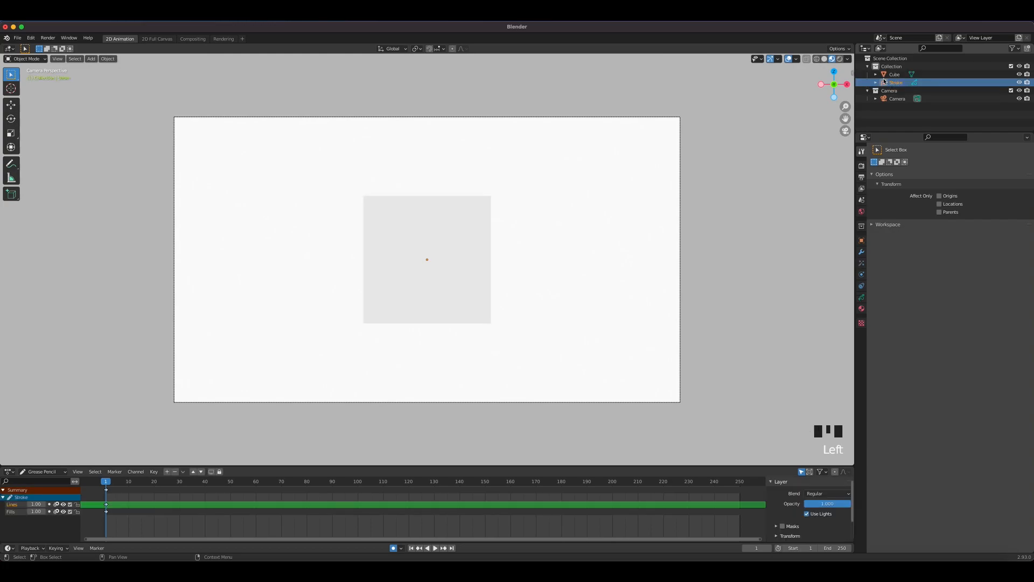
pyautogui.click(27, 58)
pyautogui.click(896, 76)
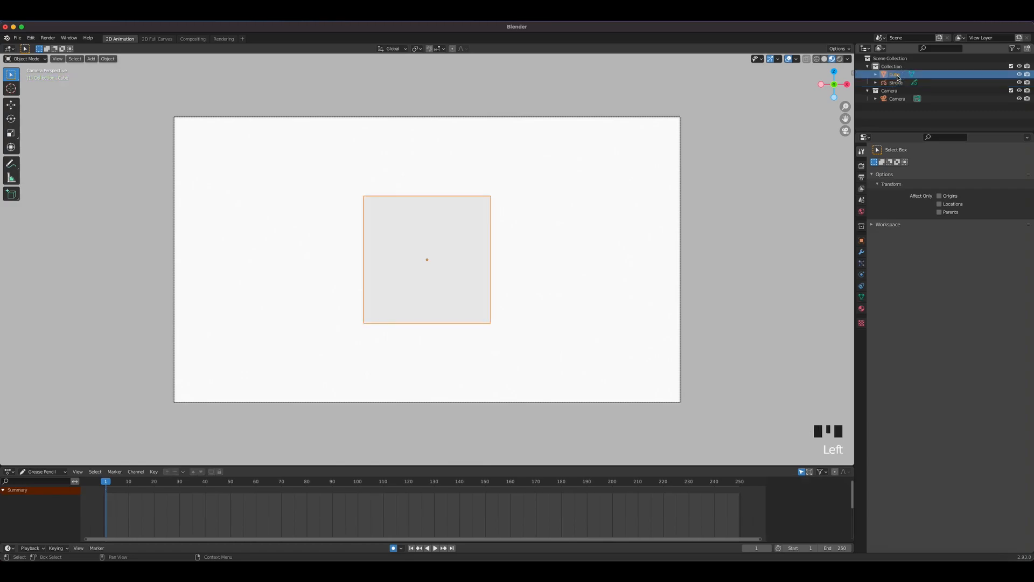
pyautogui.press('Delete')
pyautogui.click(896, 75)
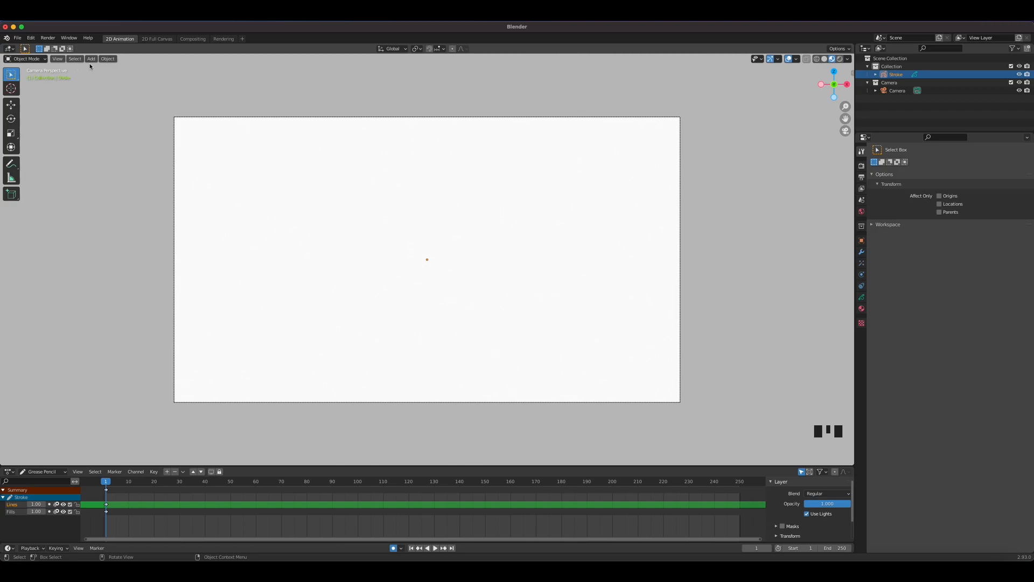
pyautogui.click(25, 59)
pyautogui.click(24, 94)
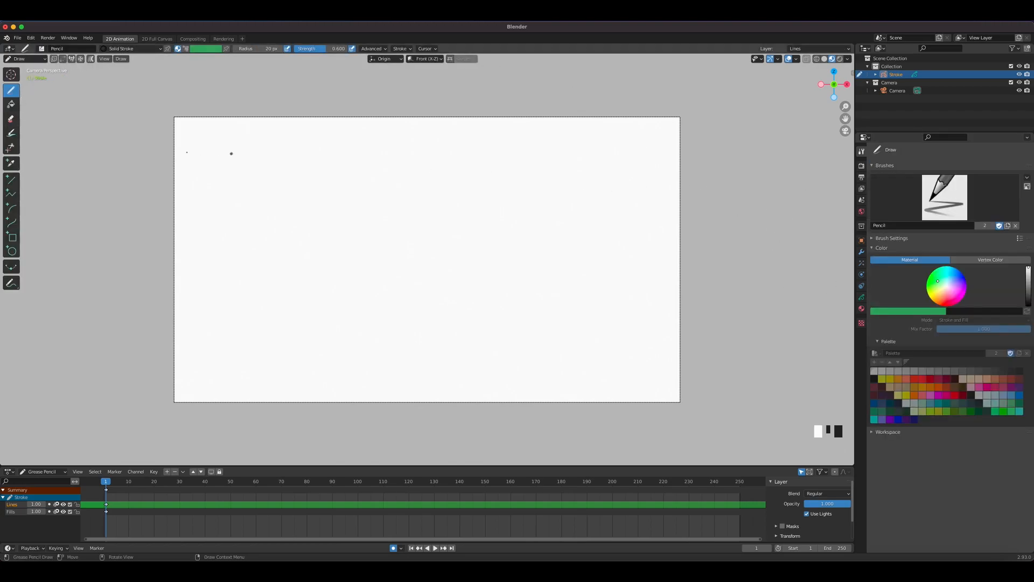
pyautogui.click(29, 58)
pyautogui.click(39, 68)
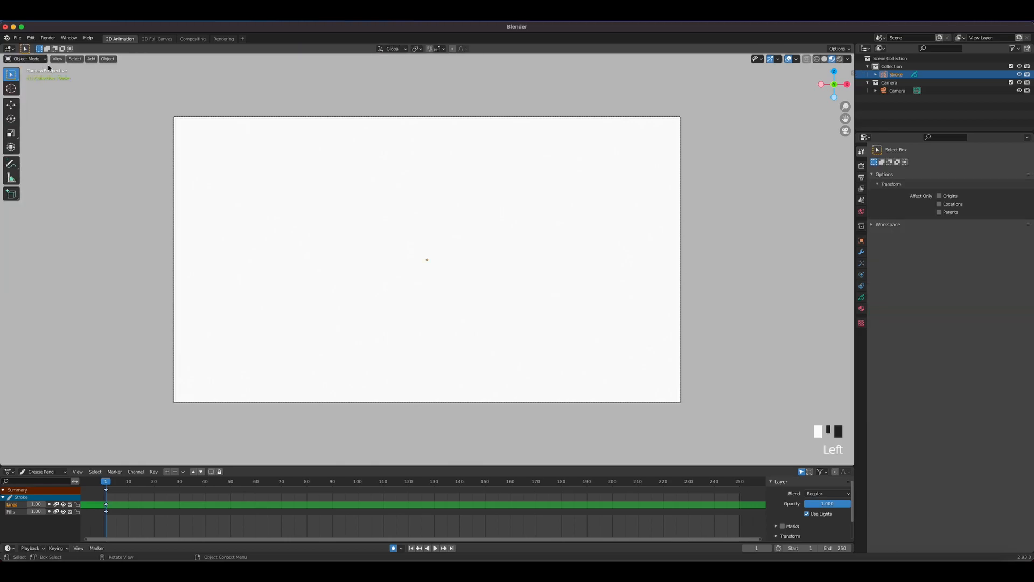
# - Add a reference image, loading homersimpson.0.0.jpg from the Downloads folder
pyautogui.click(91, 59)
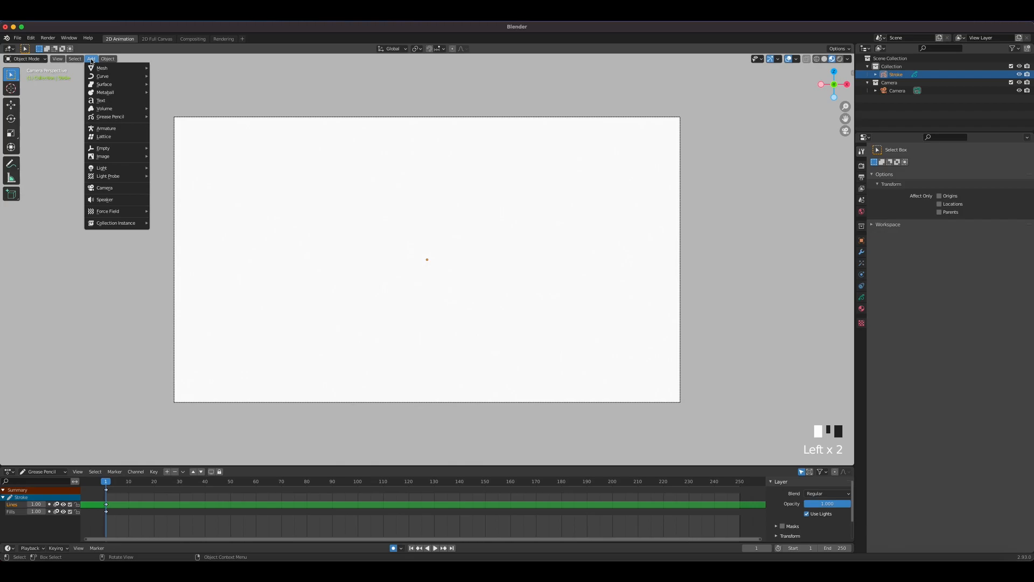
pyautogui.moveTo(134, 157)
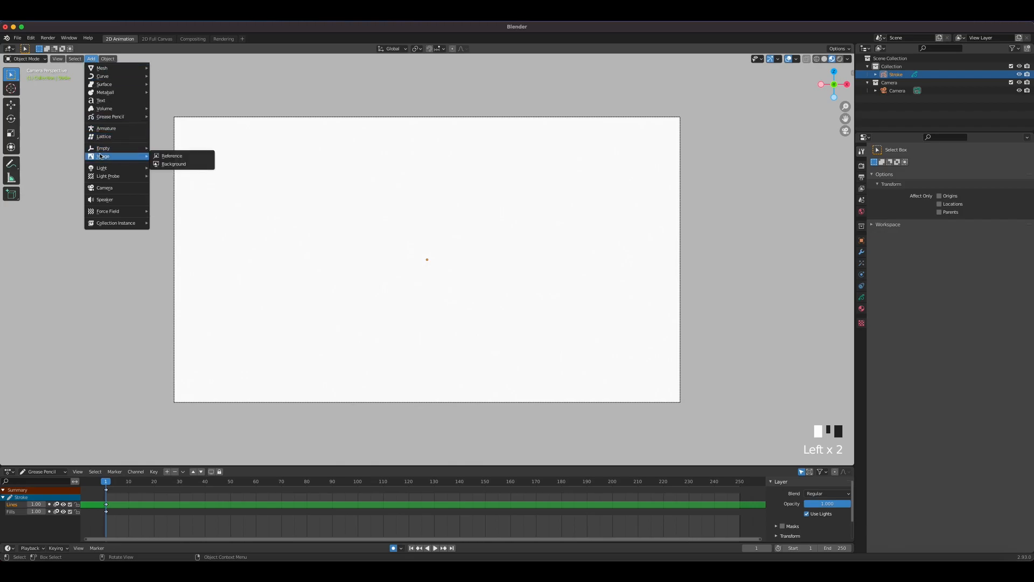
pyautogui.click(198, 158)
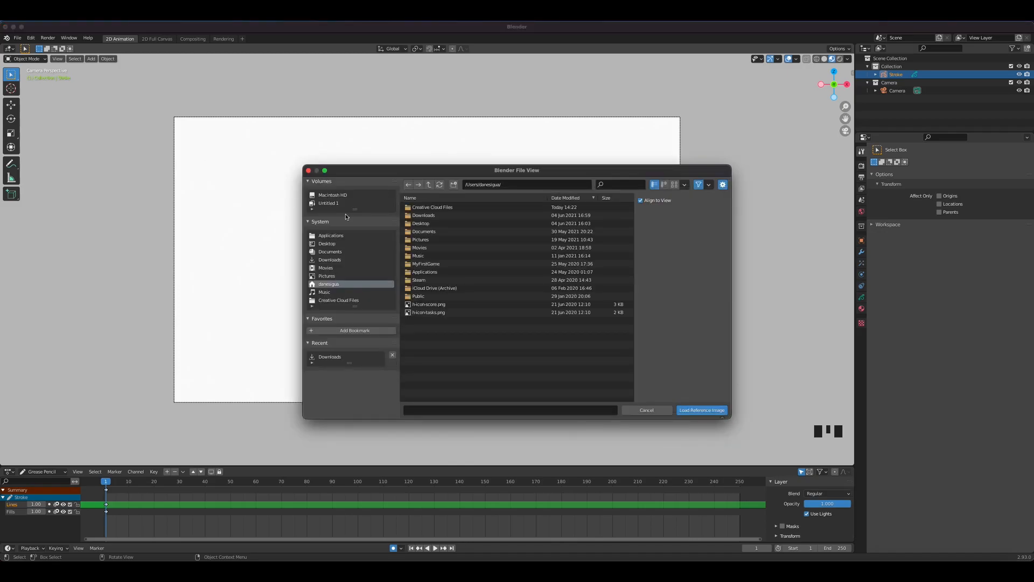
pyautogui.click(347, 260)
pyautogui.scroll(-10, 447, 265)
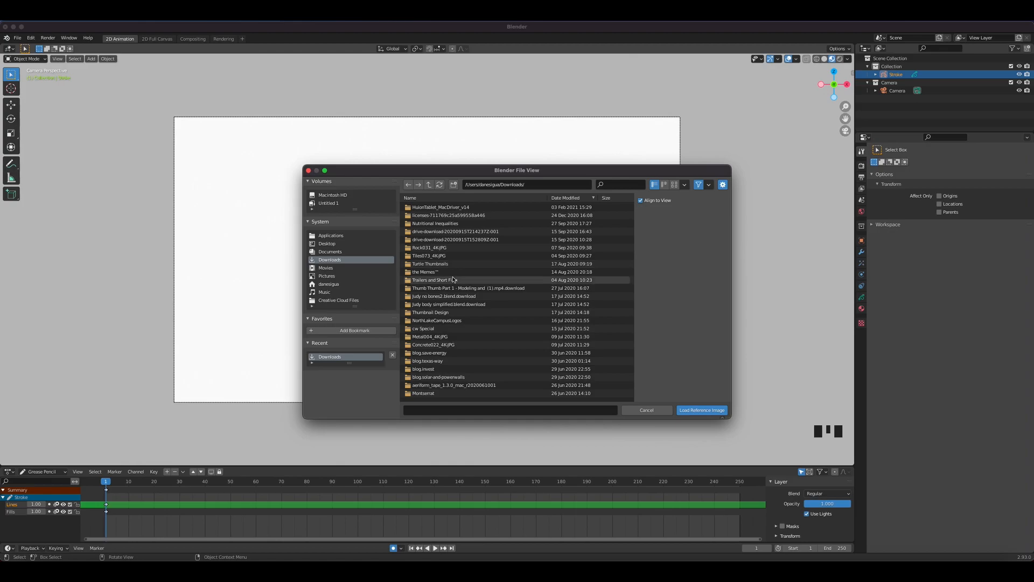
pyautogui.scroll(-1, 458, 297)
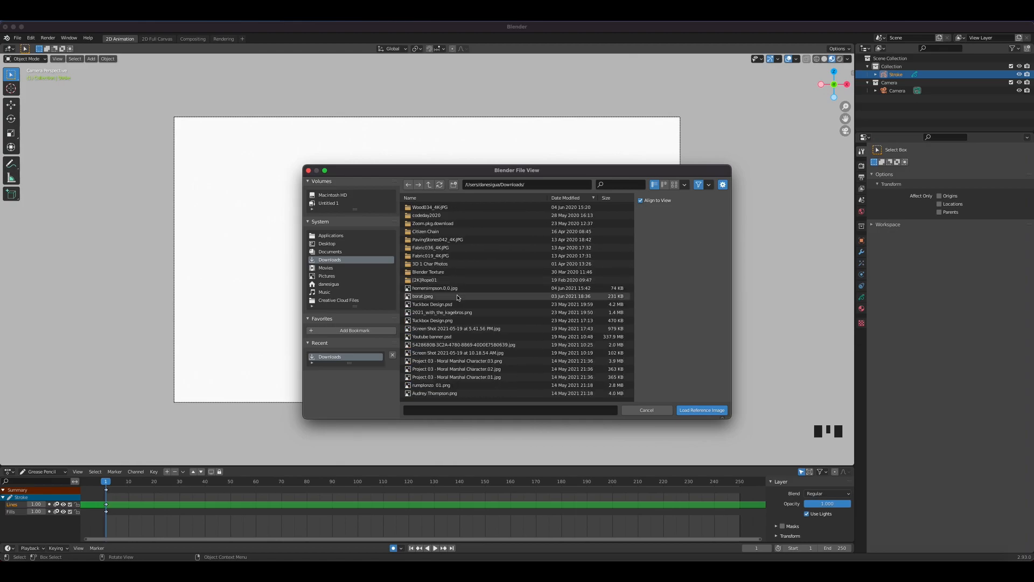
pyautogui.click(474, 290)
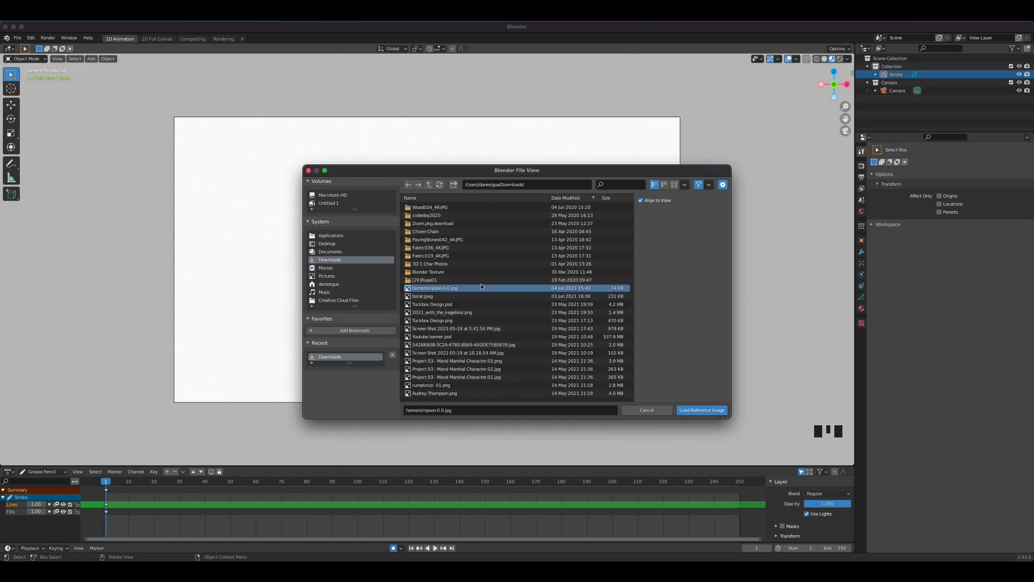
pyautogui.click(702, 410)
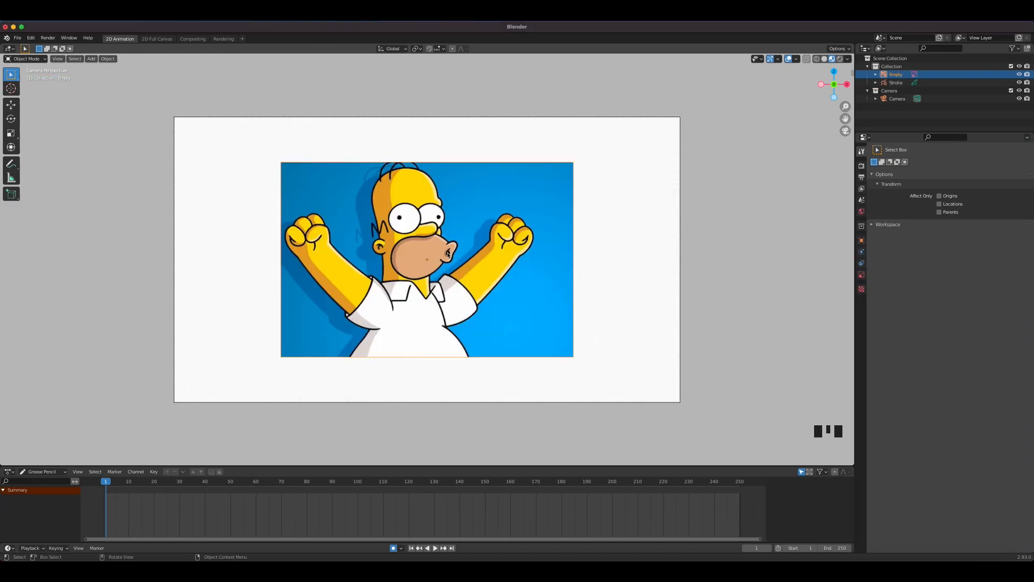
# - Enlarge the reference image's display size to about 7.3 m so it fills the camera frame
pyautogui.click(423, 258)
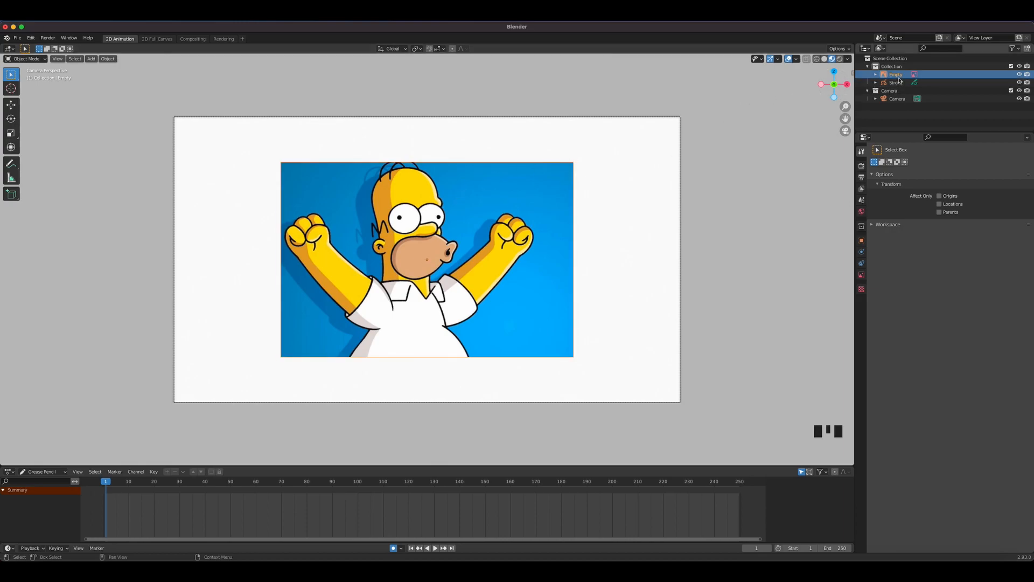
pyautogui.click(91, 58)
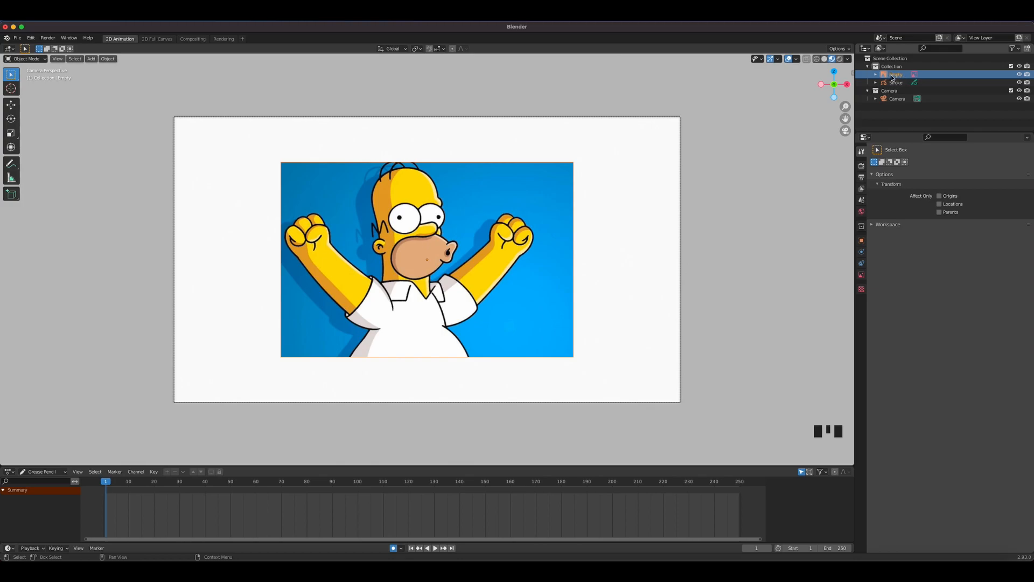
pyautogui.click(861, 275)
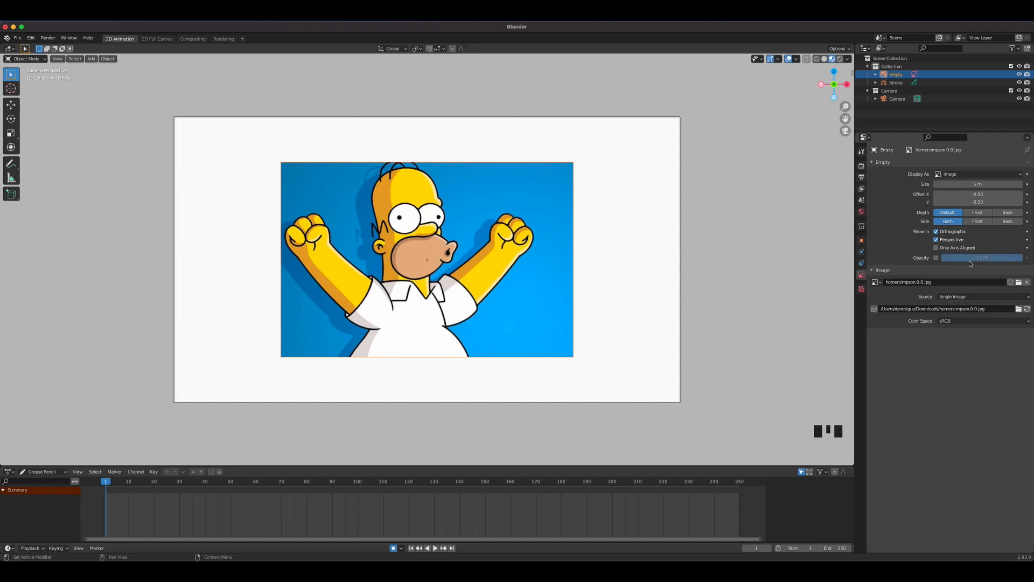
pyautogui.click(964, 184)
pyautogui.moveTo(964, 185); pyautogui.dragTo(1017, 184)
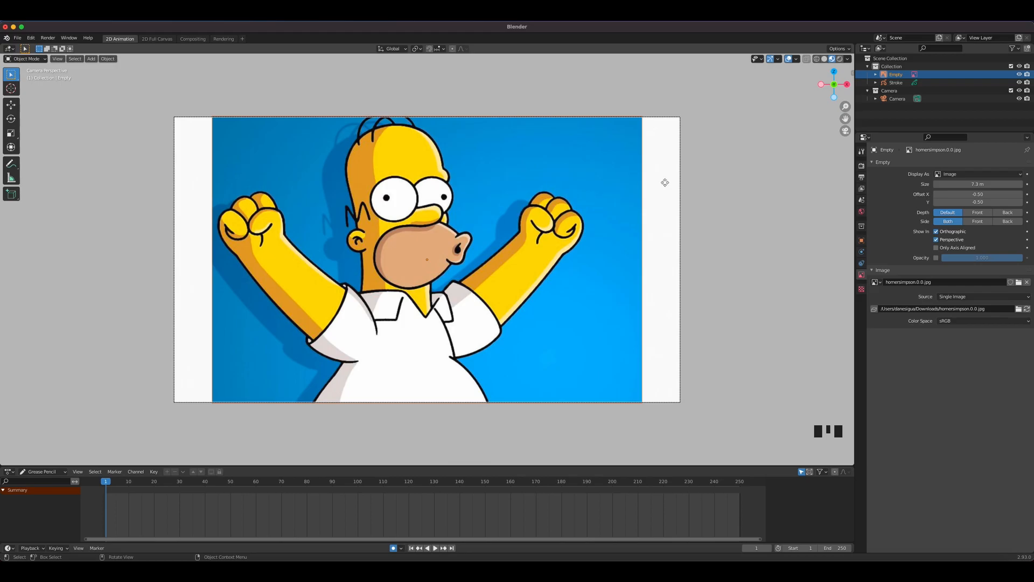
# - Enable the reference image's opacity setting and adjust it, leaving it at 1.000
pyautogui.click(936, 258)
pyautogui.moveTo(1018, 262)
pyautogui.mouseDown()
pyautogui.moveTo(990, 262)
pyautogui.moveTo(1022, 257)
pyautogui.mouseUp()
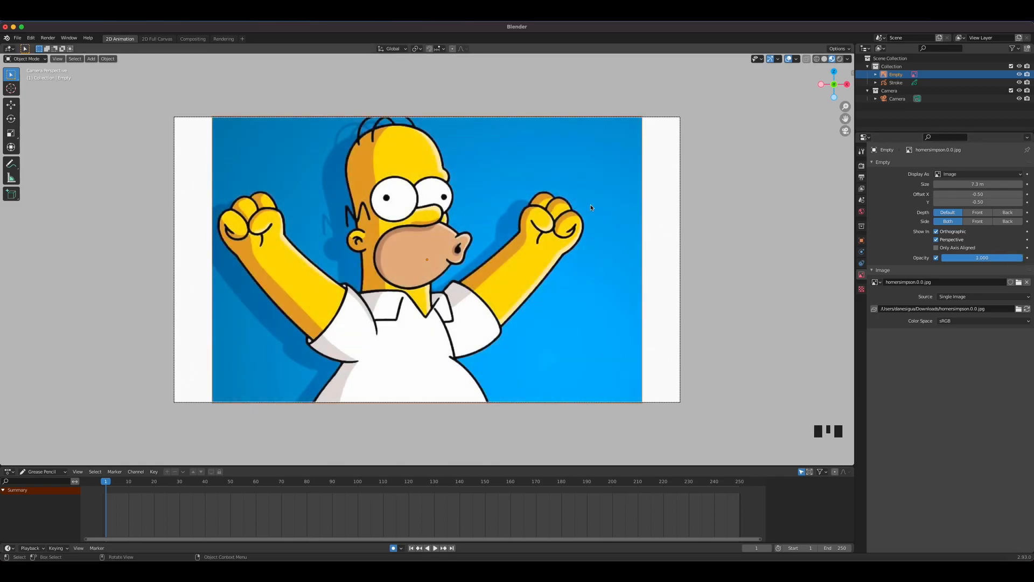
pyautogui.moveTo(1011, 259); pyautogui.dragTo(977, 258)
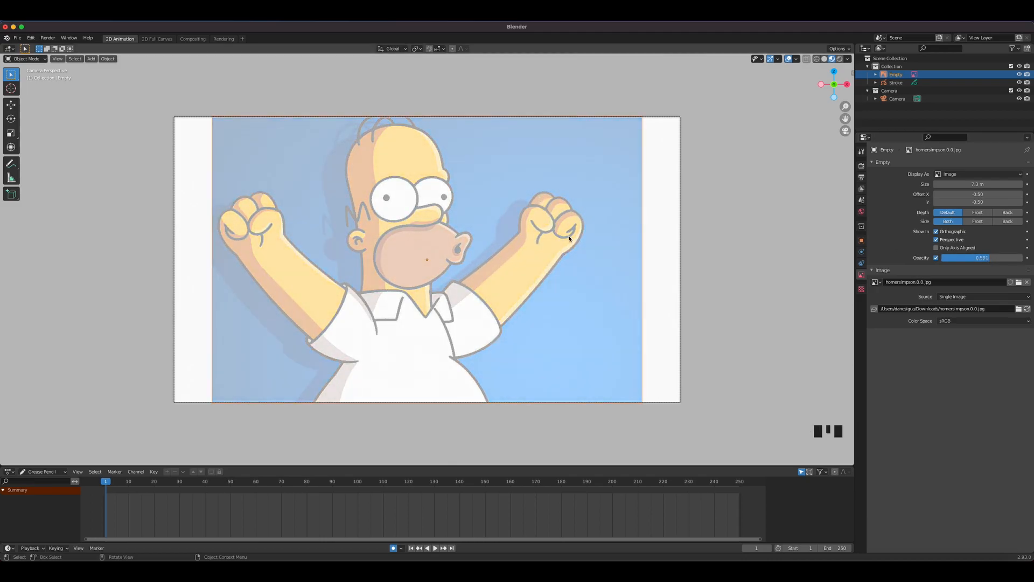
pyautogui.moveTo(995, 263); pyautogui.dragTo(1026, 262)
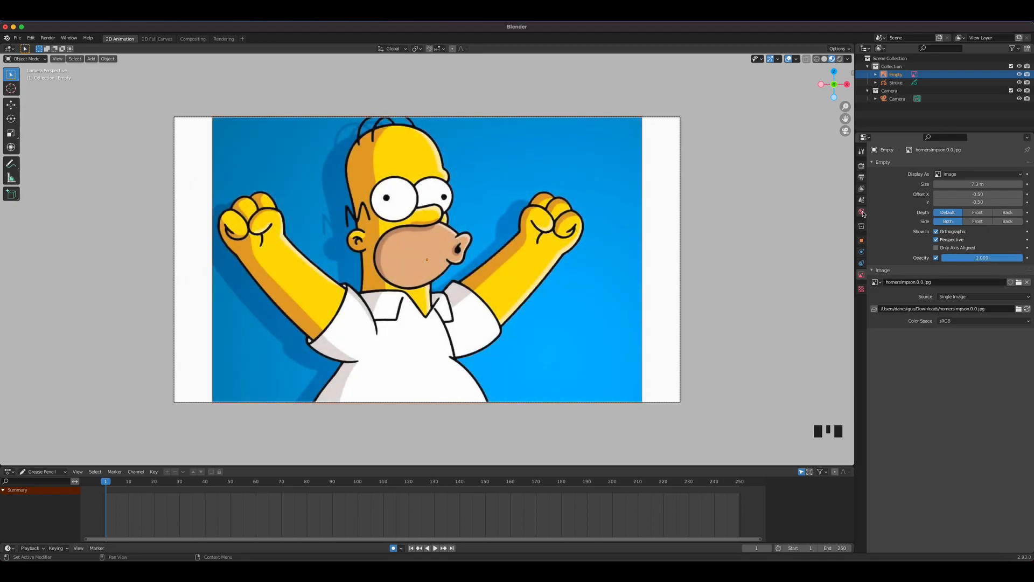
# - Select the Stroke object and switch to Draw mode
pyautogui.click(901, 83)
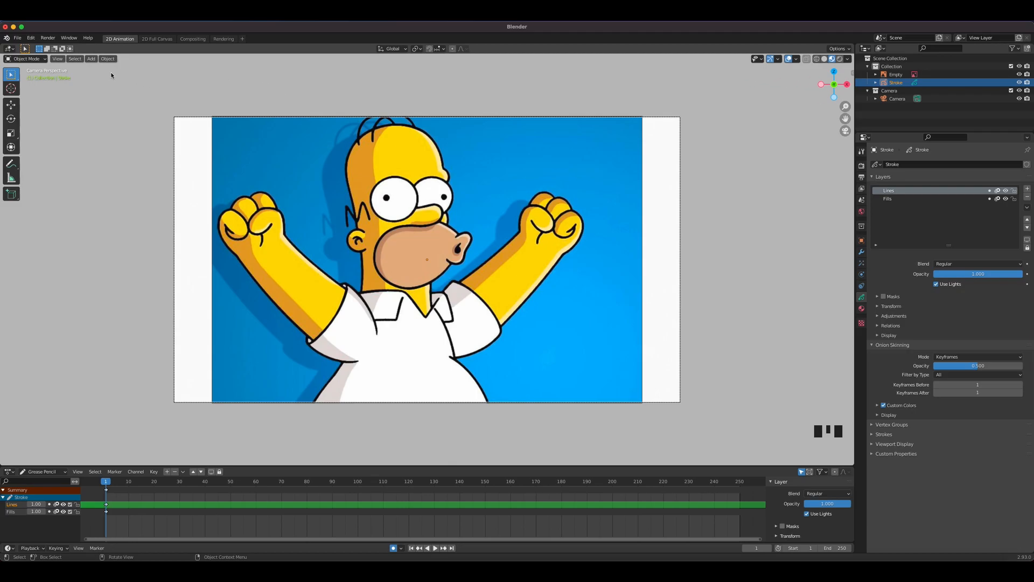
pyautogui.click(31, 59)
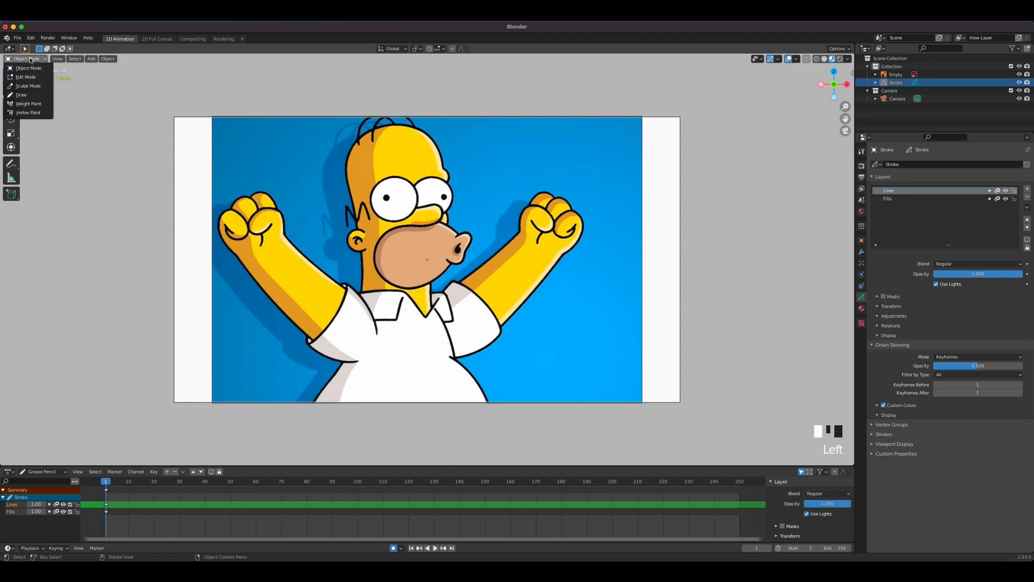
pyautogui.click(32, 94)
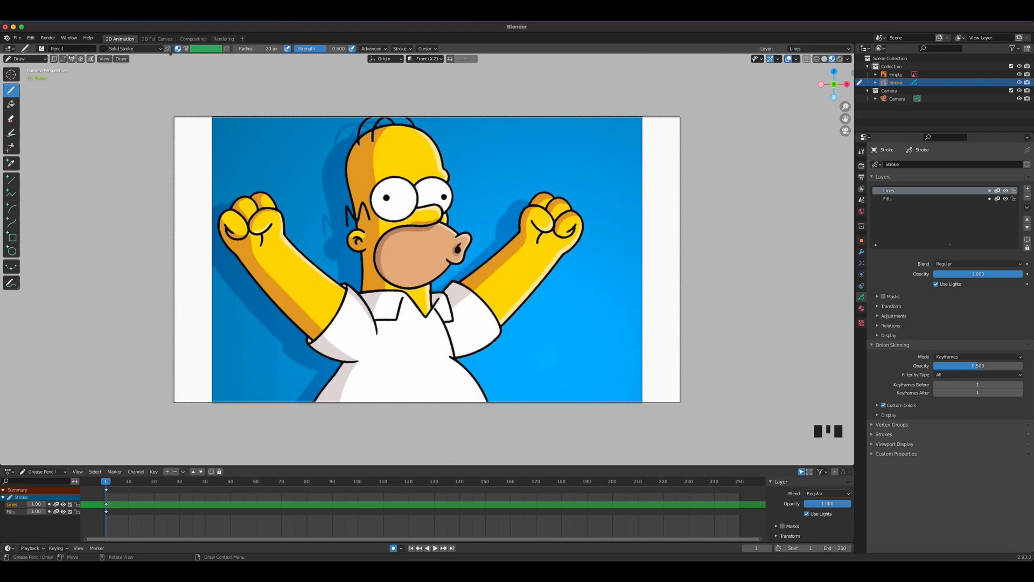
# - Switch the brush colour mode to Vertex Color and show the brush tool settings
pyautogui.click(186, 50)
pyautogui.click(178, 49)
pyautogui.click(185, 50)
pyautogui.click(861, 151)
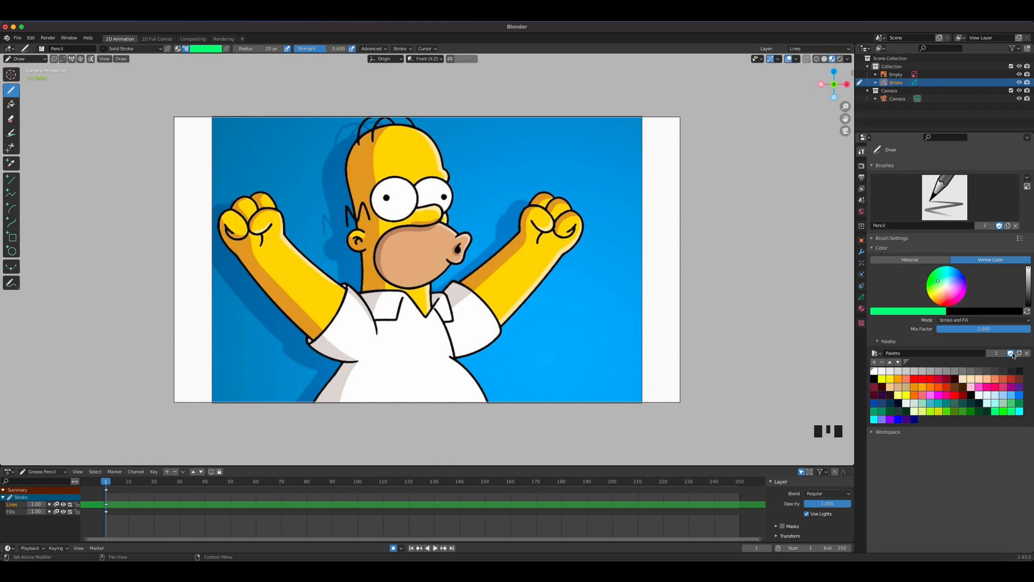
pyautogui.click(858, 300)
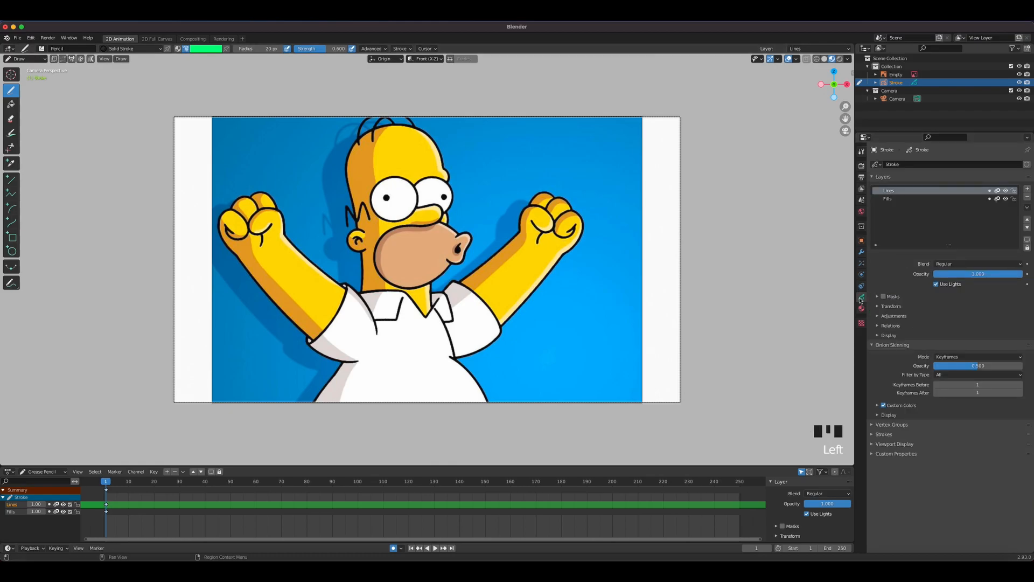
pyautogui.click(862, 309)
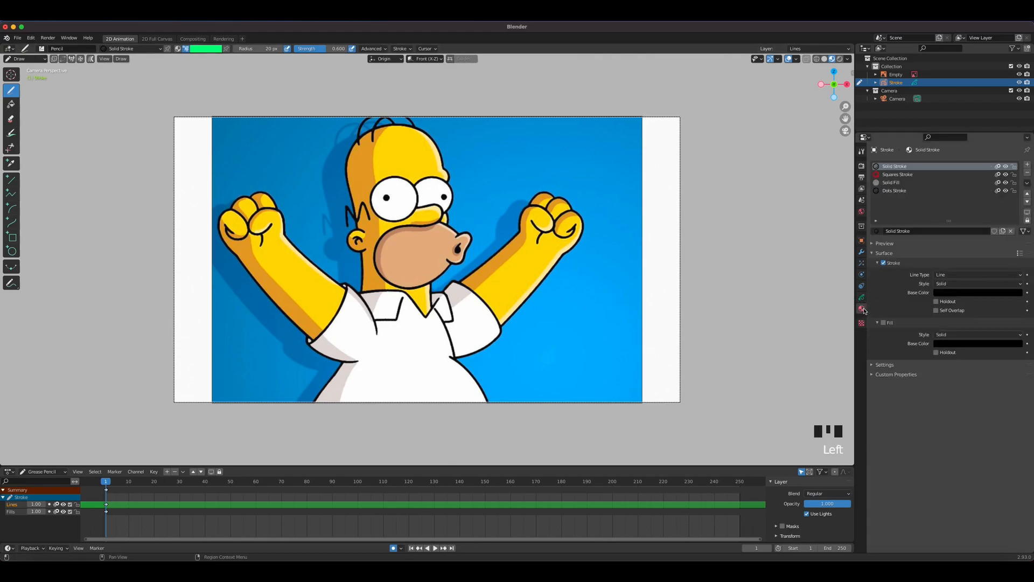
pyautogui.click(861, 298)
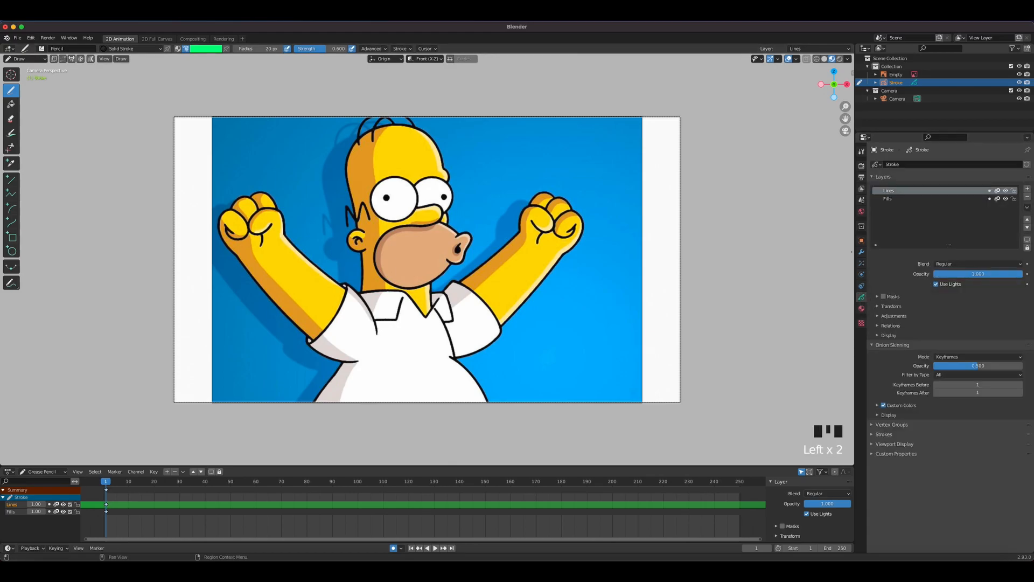
# - Sample Homer's yellow skin as the brush colour with the eyedropper and add it to the palette
pyautogui.click(861, 151)
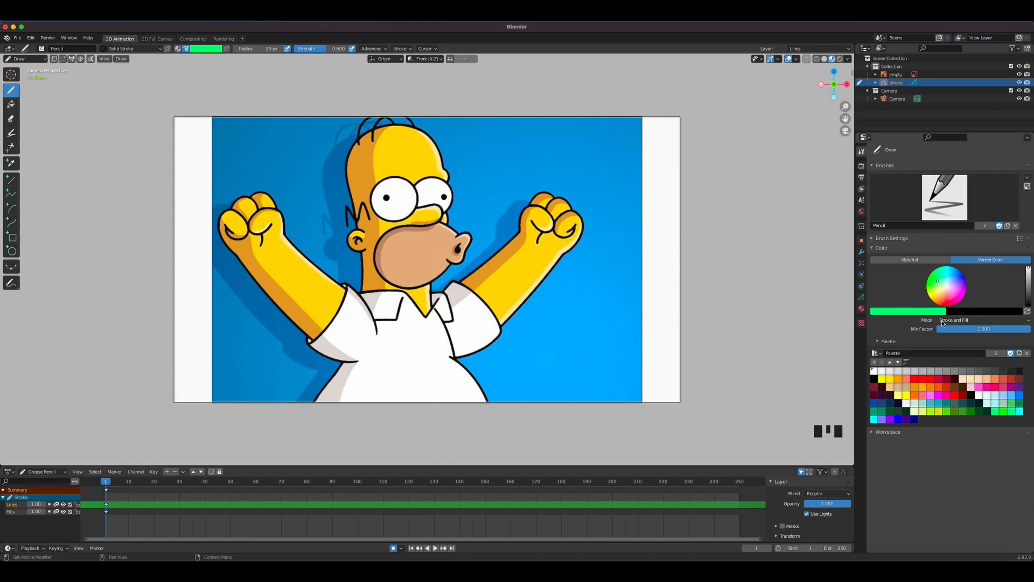
pyautogui.click(913, 313)
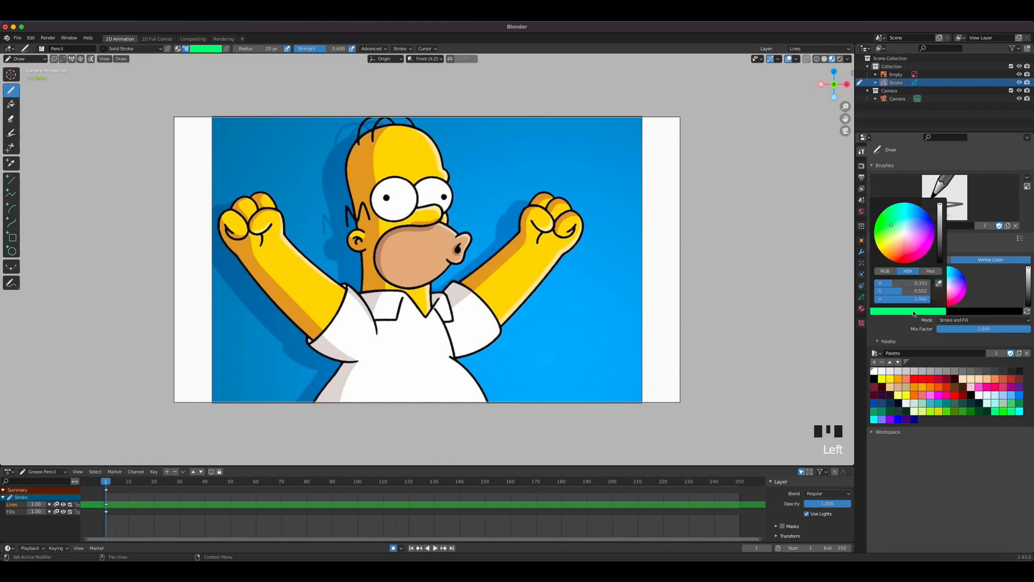
pyautogui.click(939, 284)
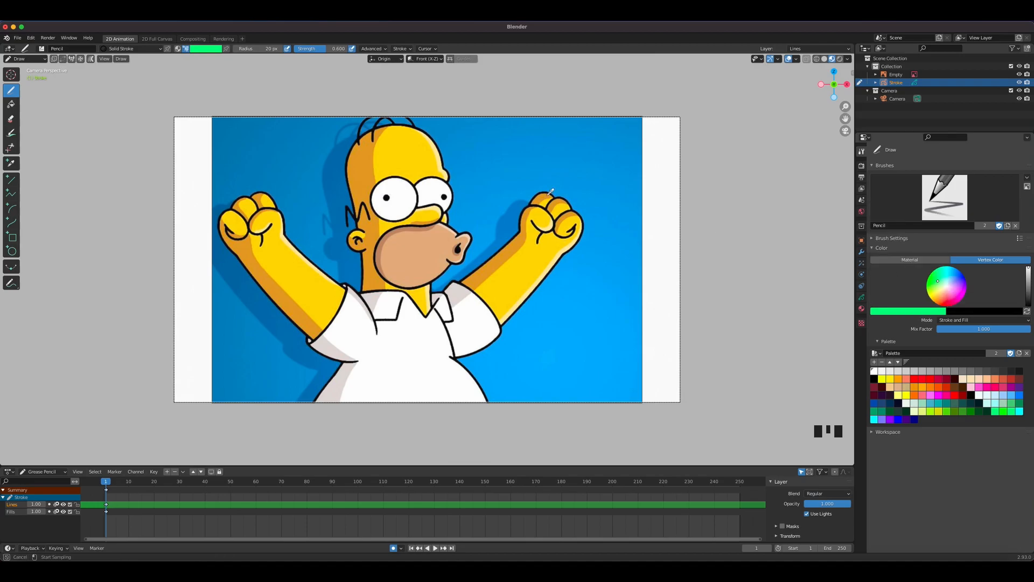
pyautogui.click(409, 154)
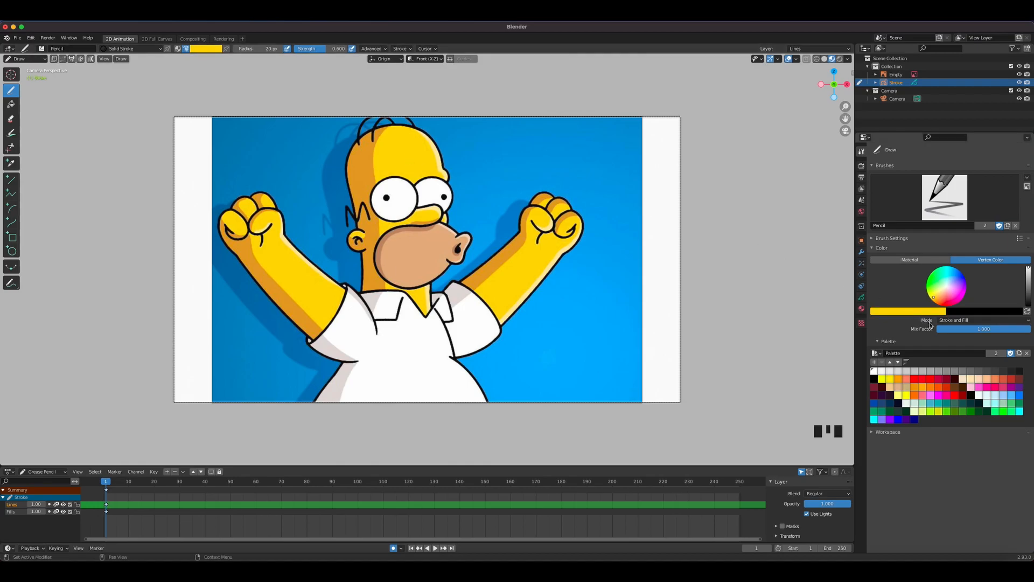
pyautogui.click(874, 362)
# - Sample the white of Homer's shirt with the eyedropper and add it to the palette
pyautogui.click(915, 313)
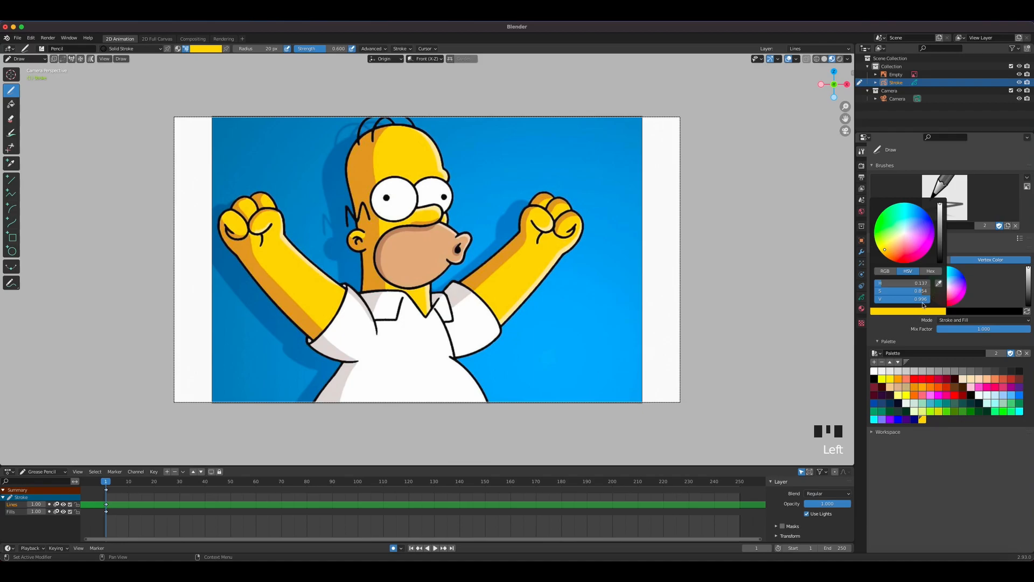
pyautogui.click(940, 282)
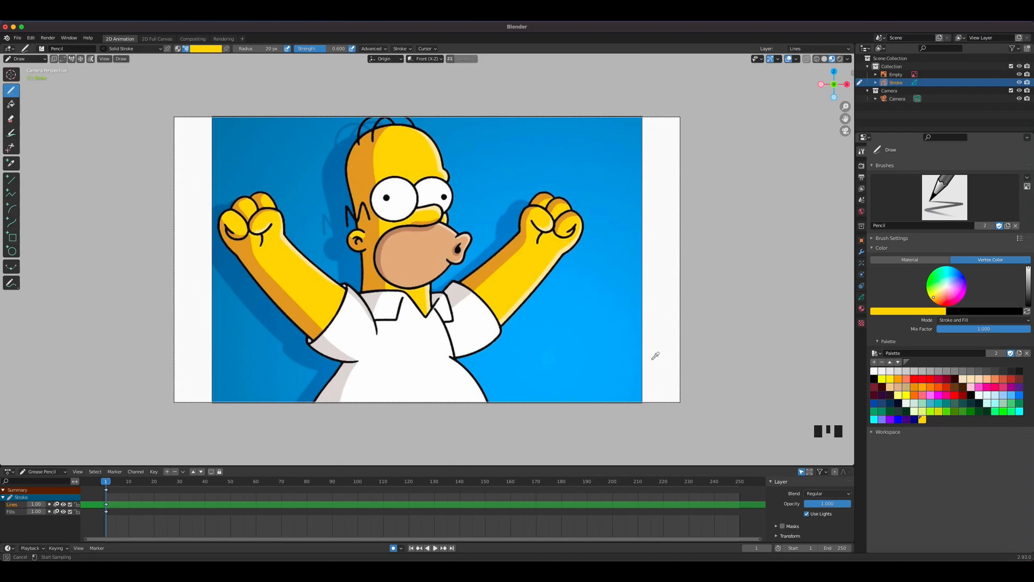
pyautogui.click(415, 333)
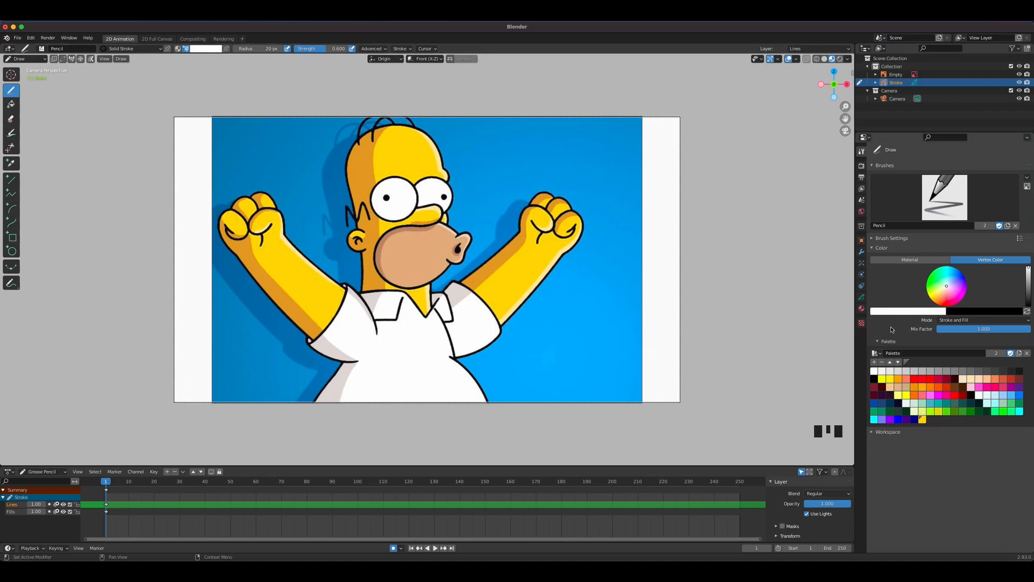
pyautogui.click(875, 363)
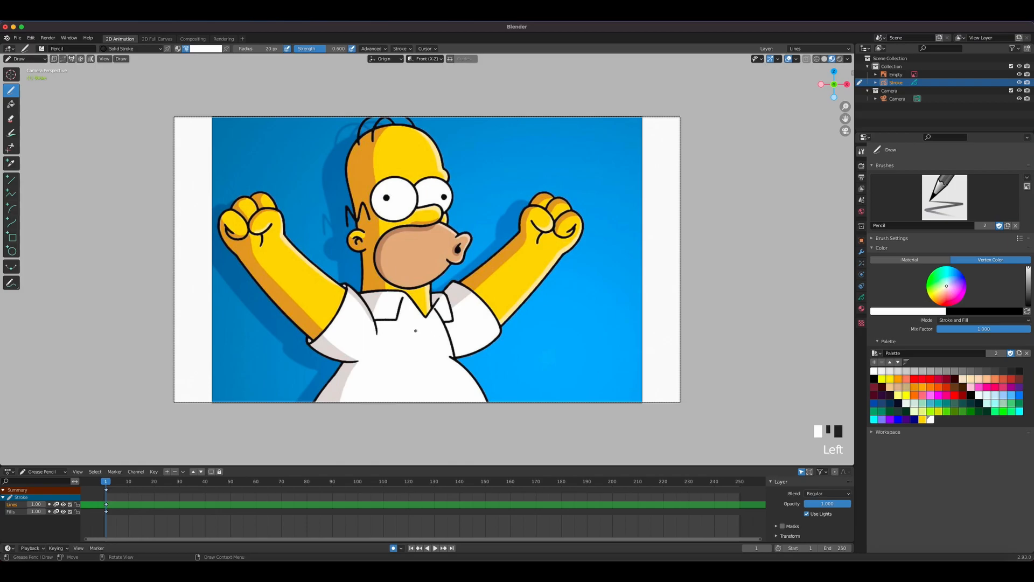
# - Sample the blue background with the eyedropper and add it to the palette
pyautogui.click(910, 311)
pyautogui.click(938, 283)
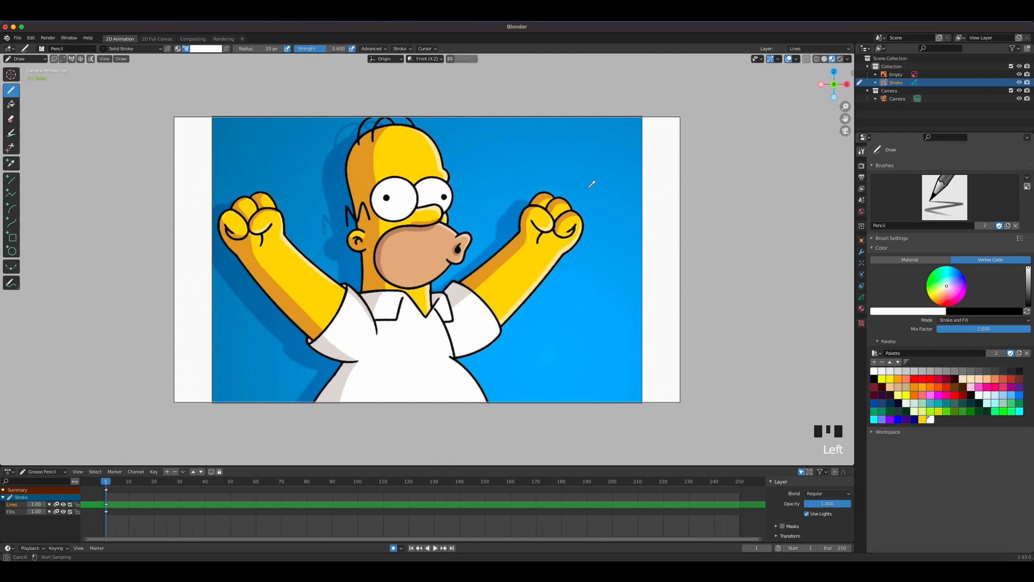
pyautogui.click(501, 163)
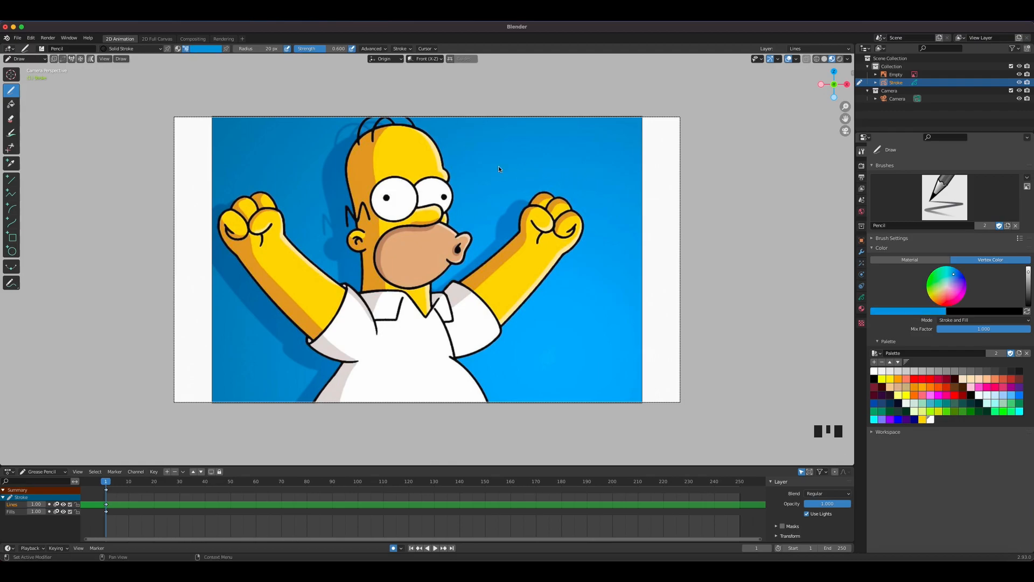
pyautogui.click(876, 363)
# - Sample the orange shading on Homer's head with the eyedropper and add it to the palette
pyautogui.click(910, 311)
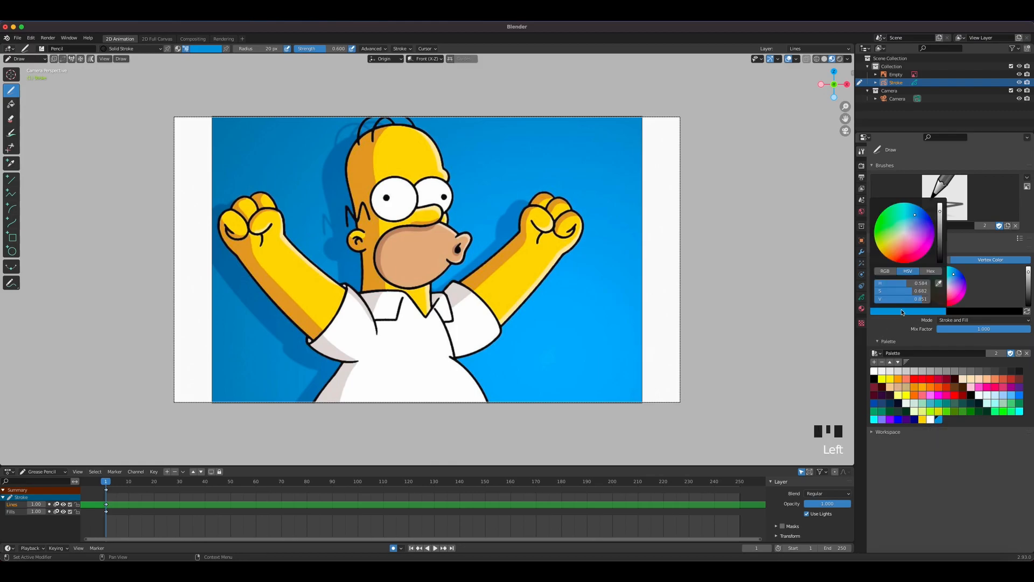
pyautogui.click(939, 283)
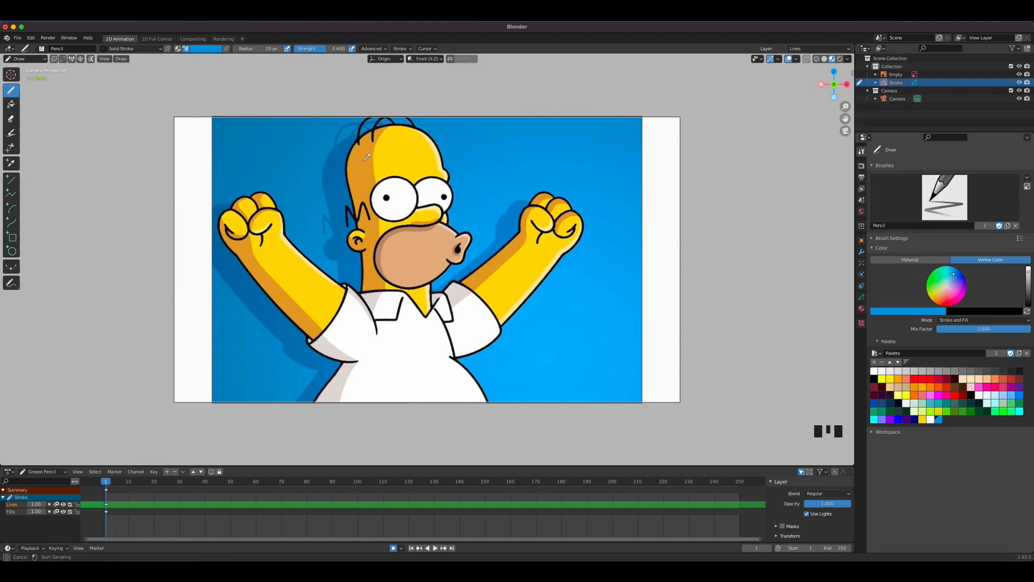
pyautogui.click(365, 159)
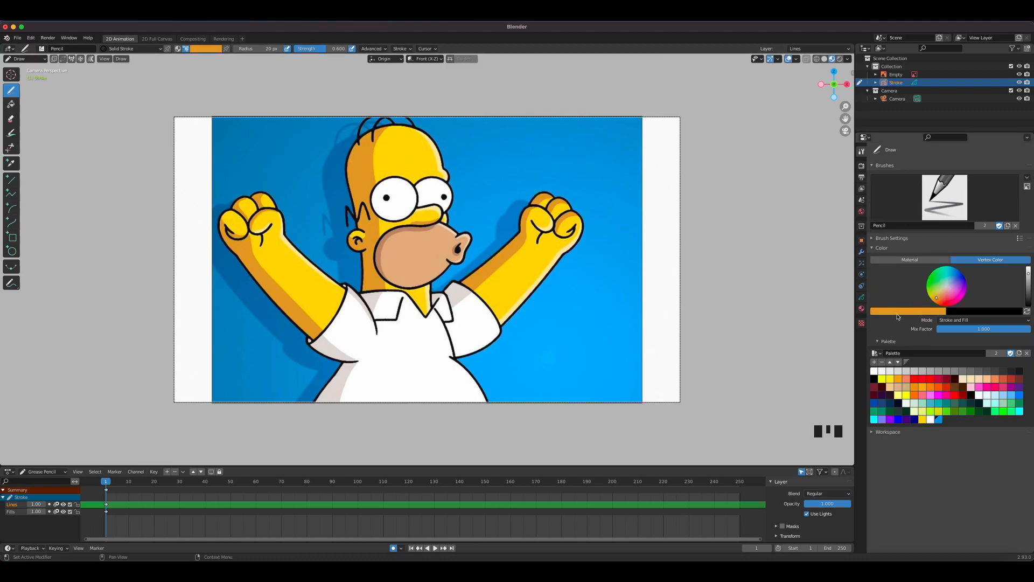
pyautogui.click(874, 362)
# - Sample the pale yellow highlight on Homer's head with the eyedropper and add it to the palette
pyautogui.click(914, 316)
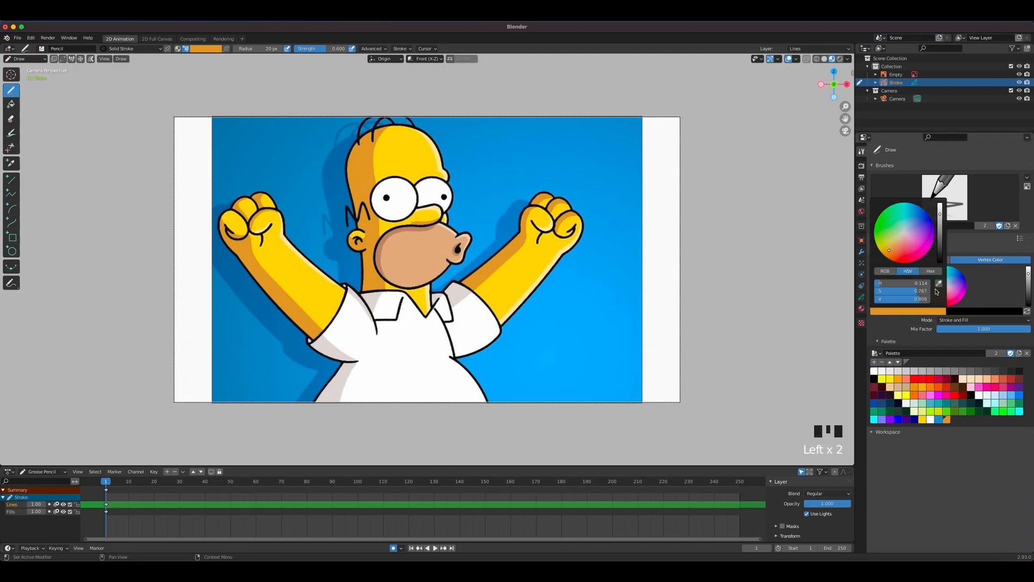
pyautogui.click(938, 282)
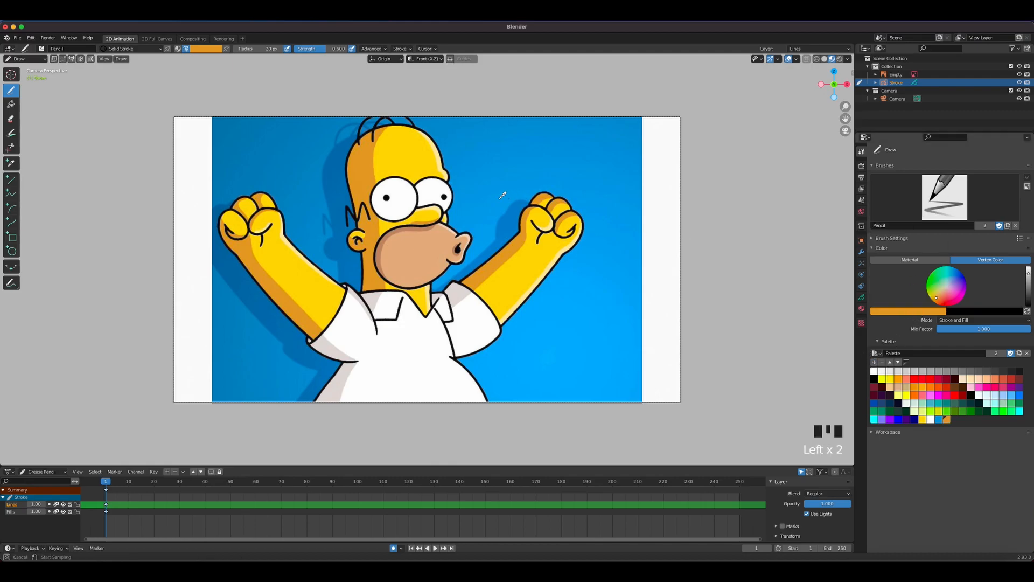
pyautogui.click(442, 157)
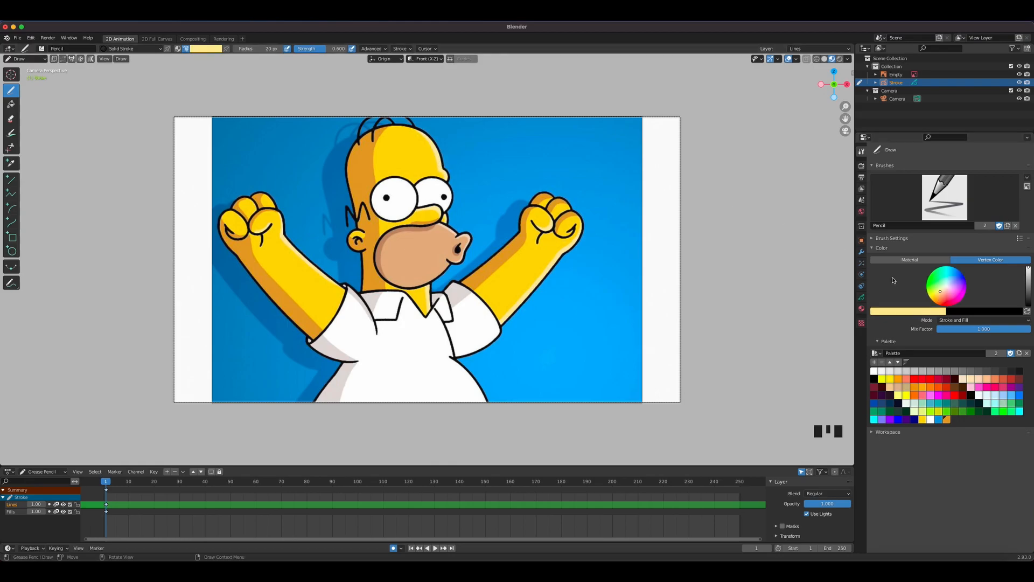
pyautogui.click(874, 362)
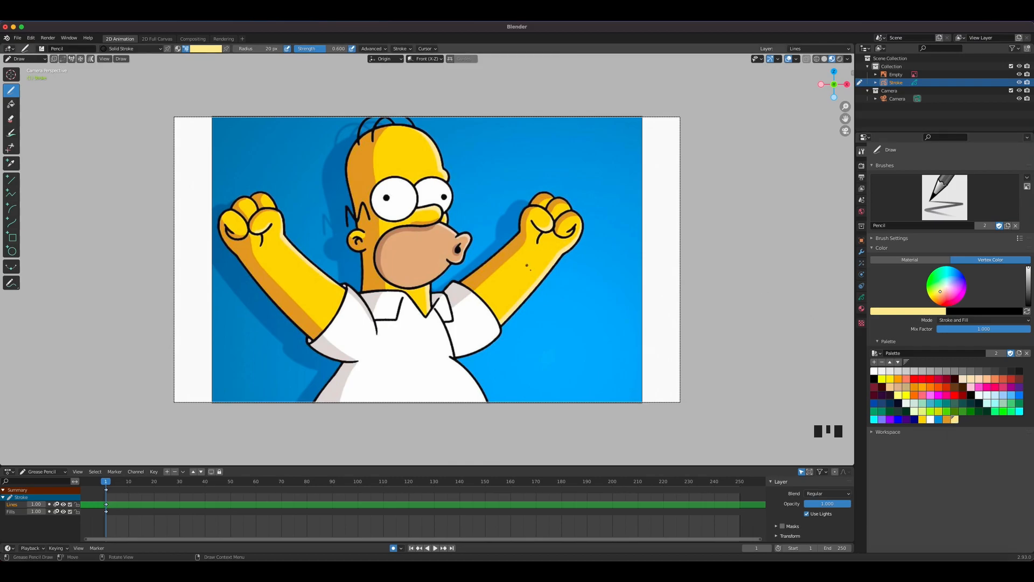
# - Sample the grey shadow on Homer's shirt with the eyedropper and add it to the palette
pyautogui.click(905, 315)
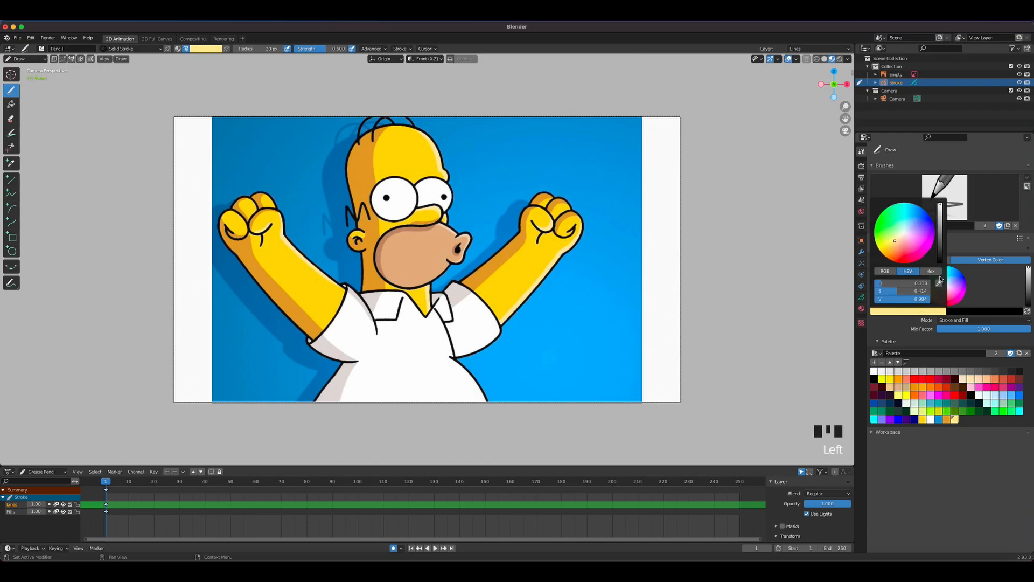
pyautogui.click(941, 281)
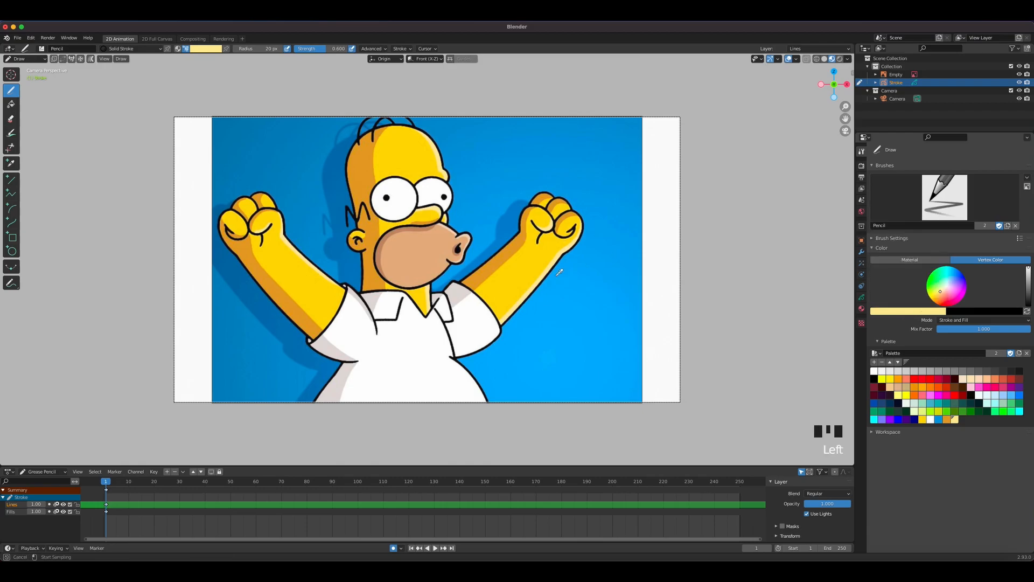
pyautogui.click(376, 295)
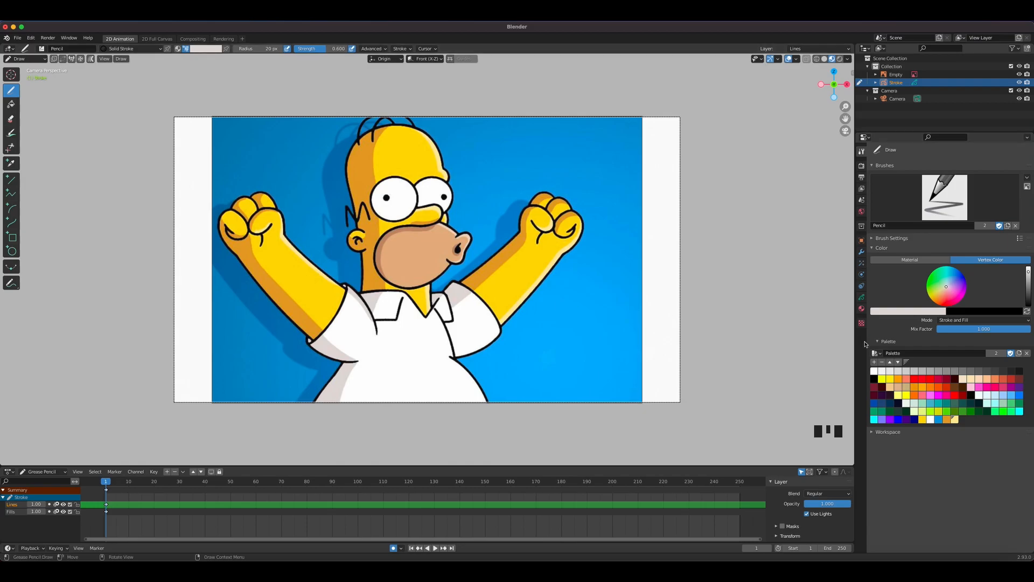
pyautogui.click(875, 363)
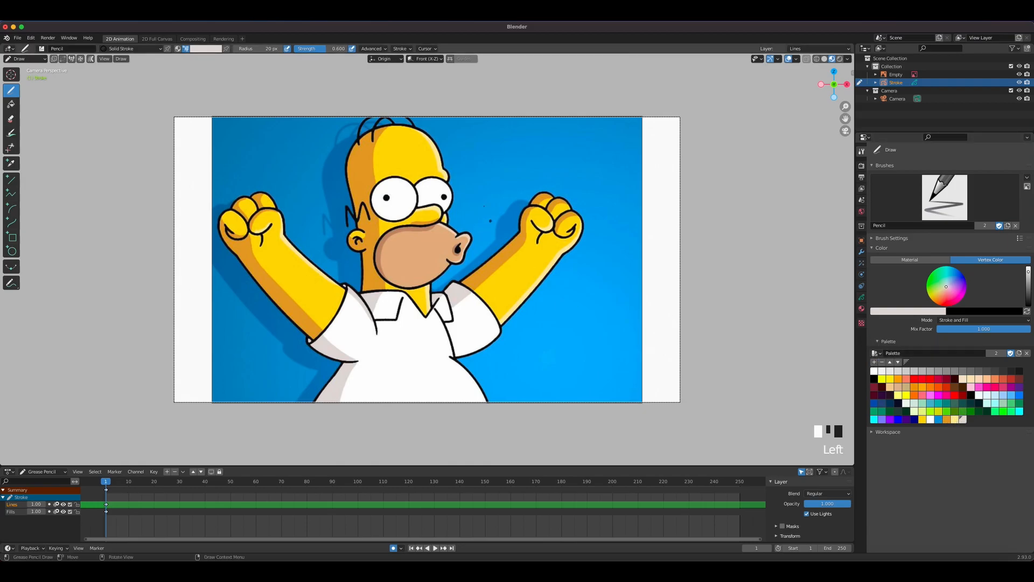
# - Sample the darker blue shadow behind Homer with the eyedropper and add it to the palette
pyautogui.click(929, 311)
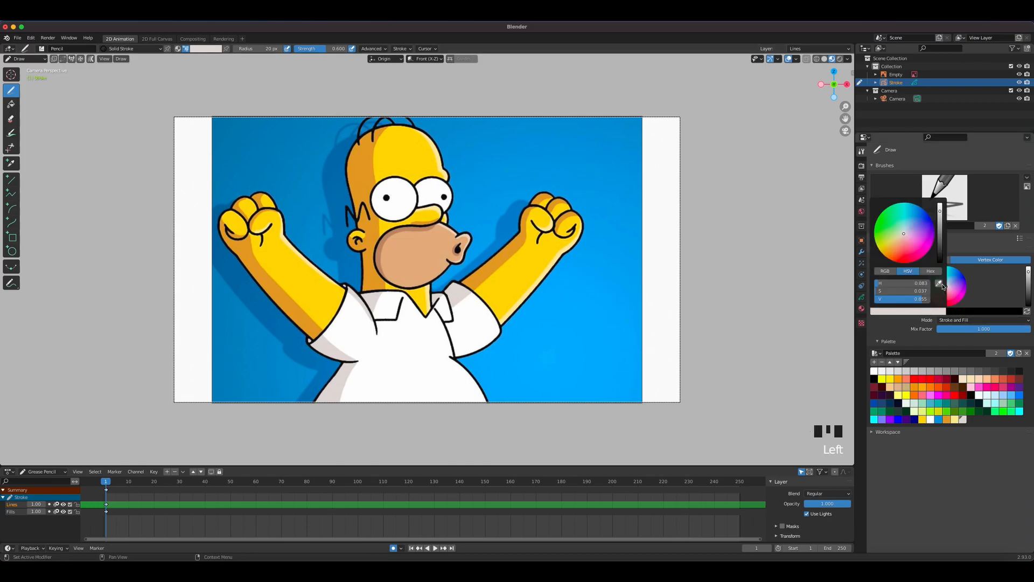
pyautogui.click(938, 283)
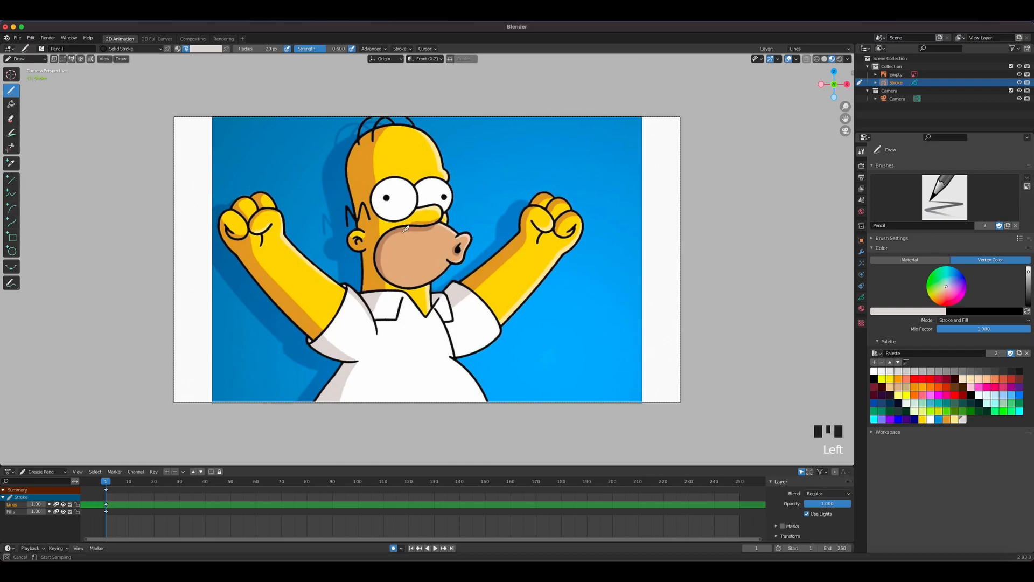
pyautogui.click(329, 178)
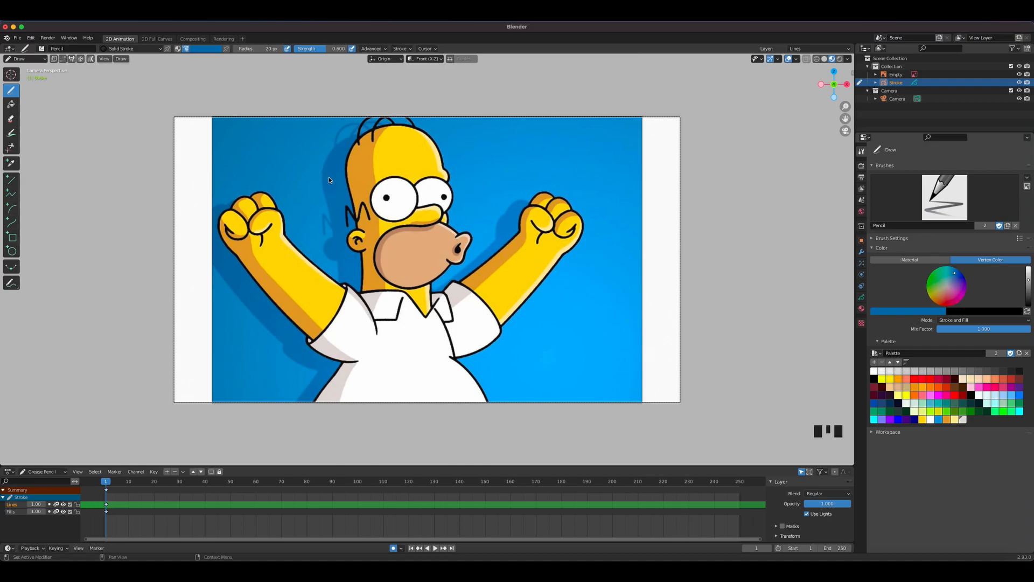
pyautogui.click(874, 361)
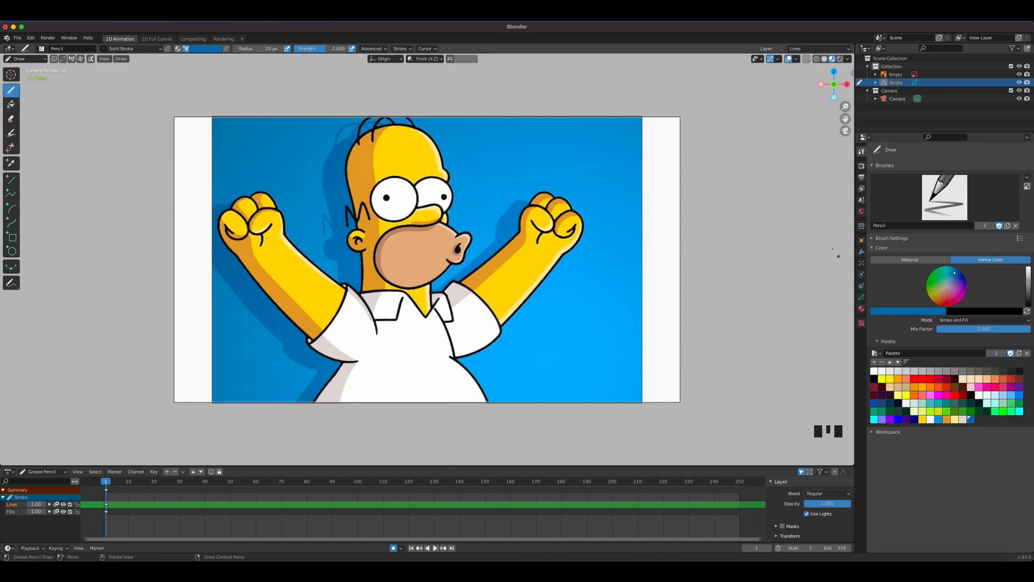
# - Select the reference image Empty in Object Mode and lower its opacity to about 0.39
pyautogui.click(898, 75)
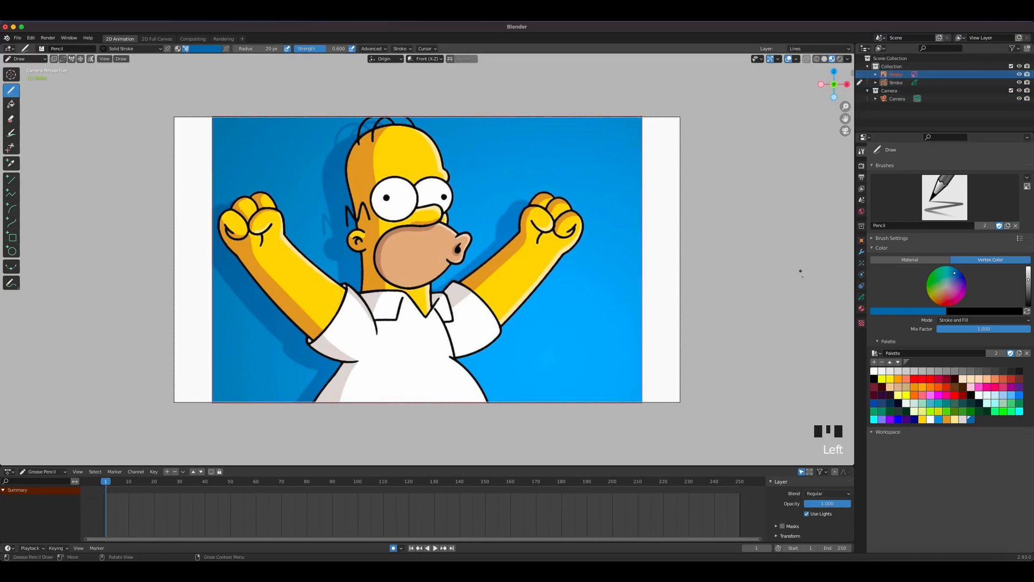
pyautogui.click(893, 75)
pyautogui.click(25, 59)
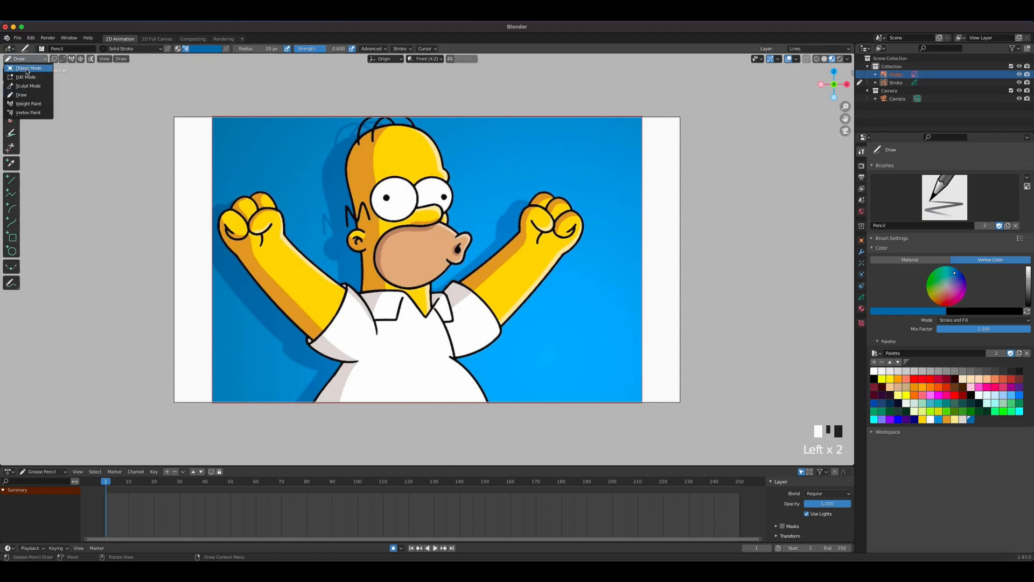
pyautogui.click(29, 62)
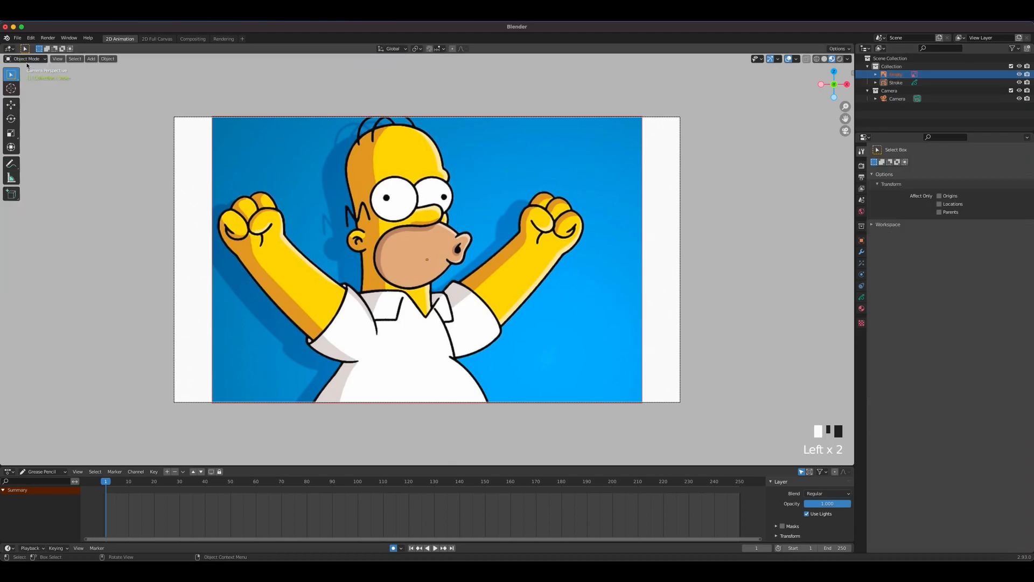
pyautogui.click(897, 76)
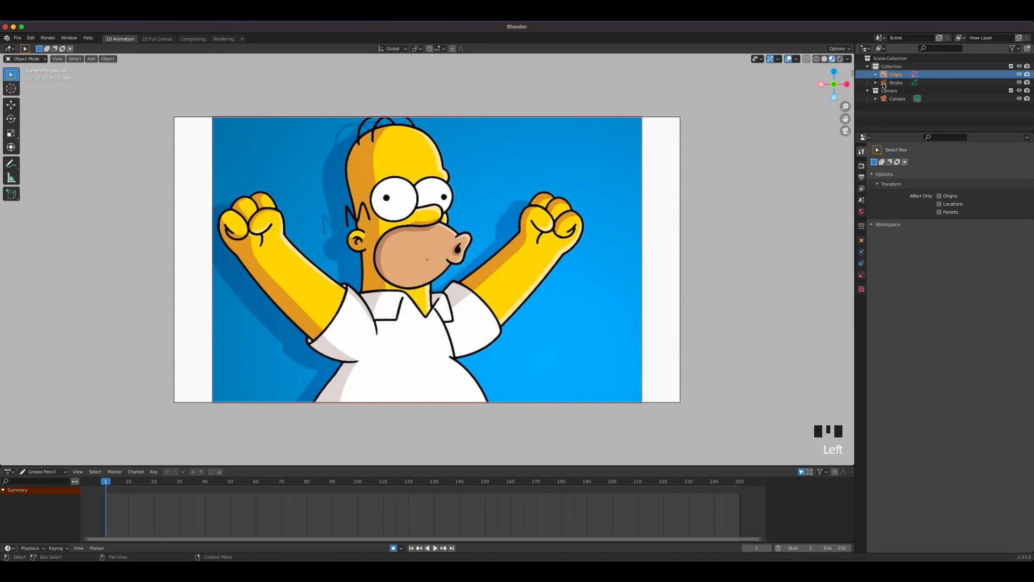
pyautogui.click(861, 274)
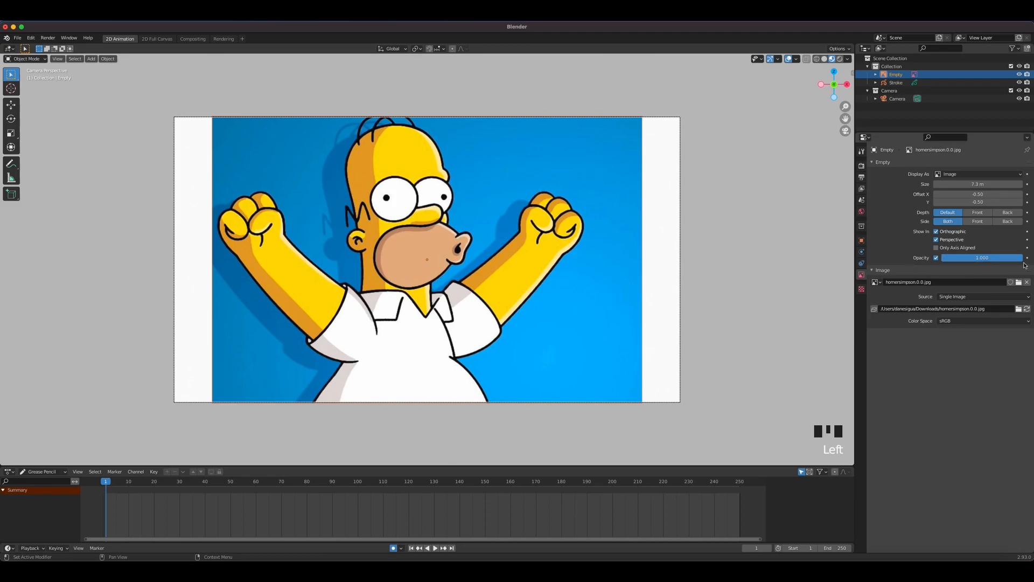
pyautogui.moveTo(1021, 260); pyautogui.dragTo(989, 257)
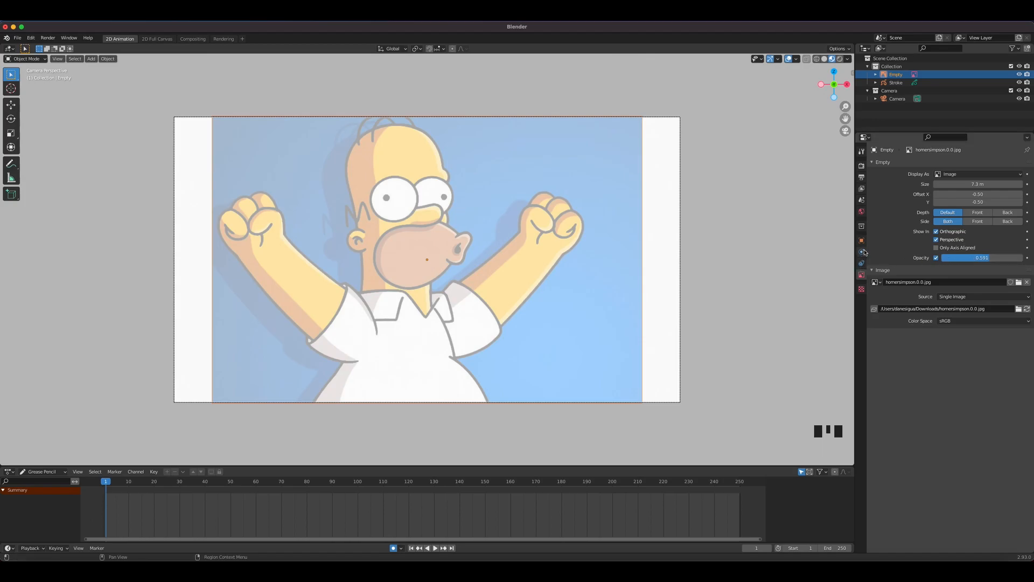
# - Select the Stroke object and switch back to Draw mode
pyautogui.click(900, 84)
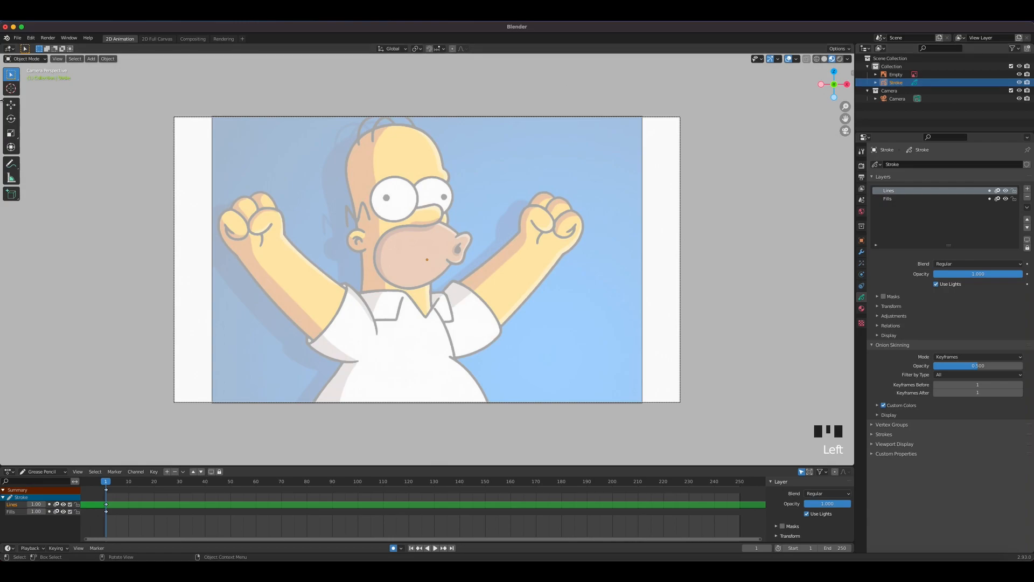
pyautogui.click(26, 59)
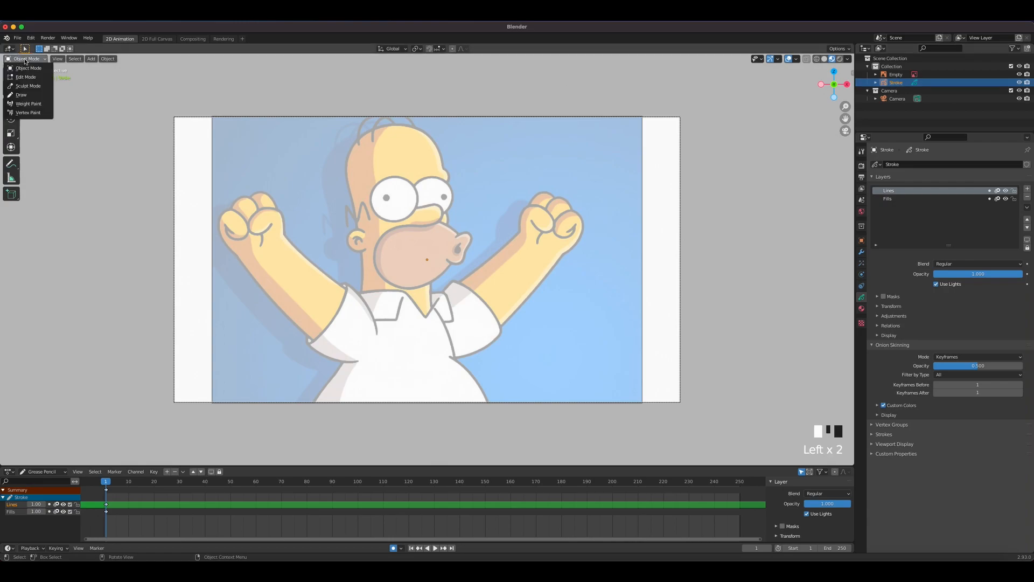
pyautogui.click(21, 94)
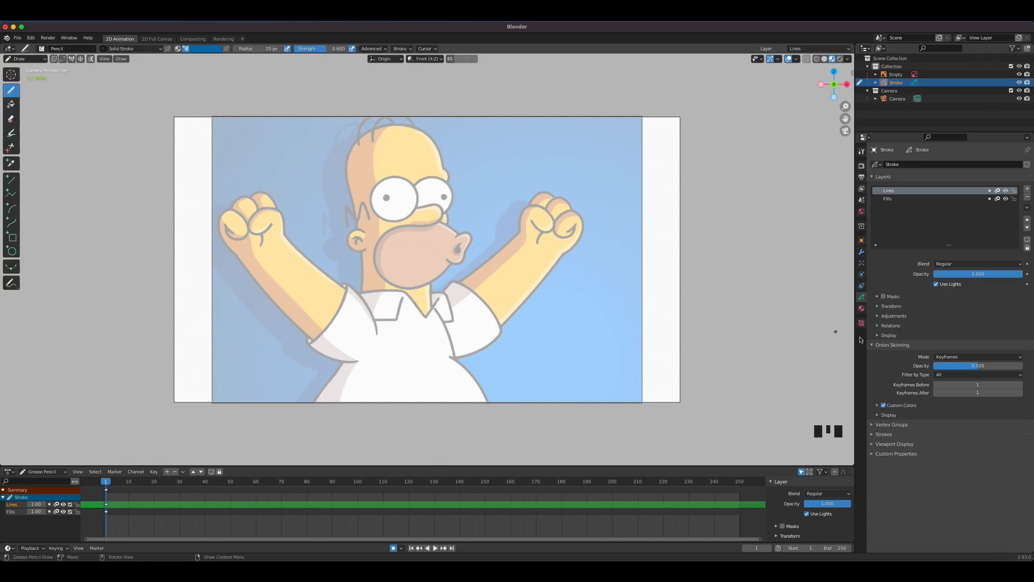
# - Add a layer above Fills named Shadow Higlight, then make Lines the active layer
pyautogui.click(901, 199)
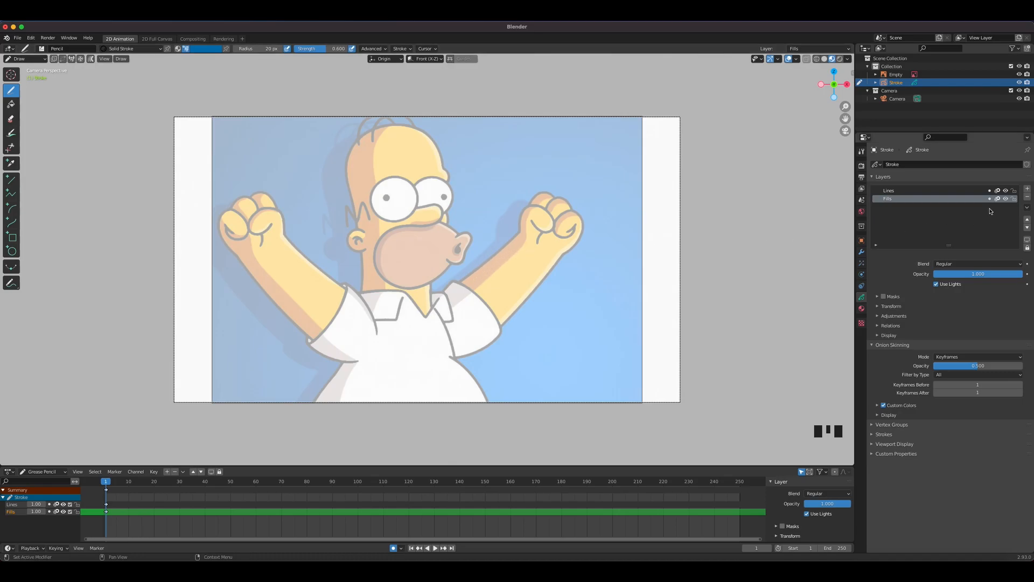
pyautogui.click(1027, 190)
pyautogui.click(898, 200)
pyautogui.doubleClick(897, 200)
pyautogui.write('Sha')
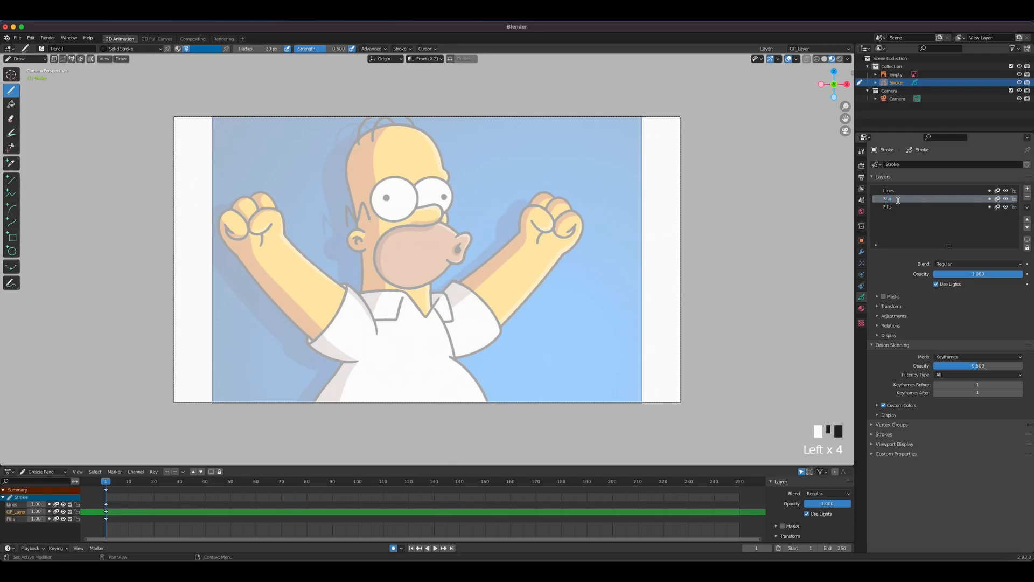
pyautogui.write('dow Higlight')
pyautogui.click(894, 191)
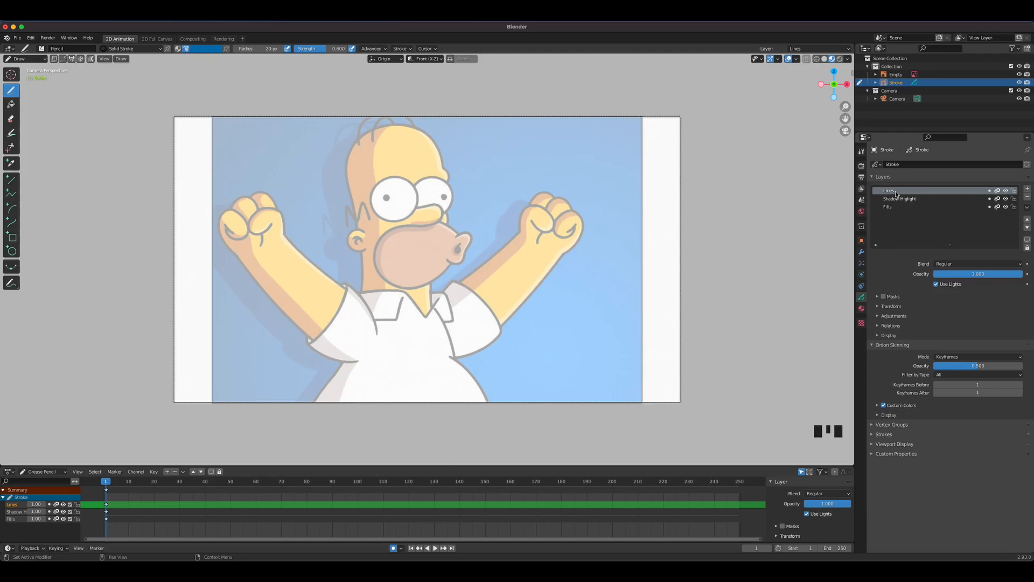
# - Switch to the Ink Pen brush and undo a test stroke drawn with it
pyautogui.click(42, 50)
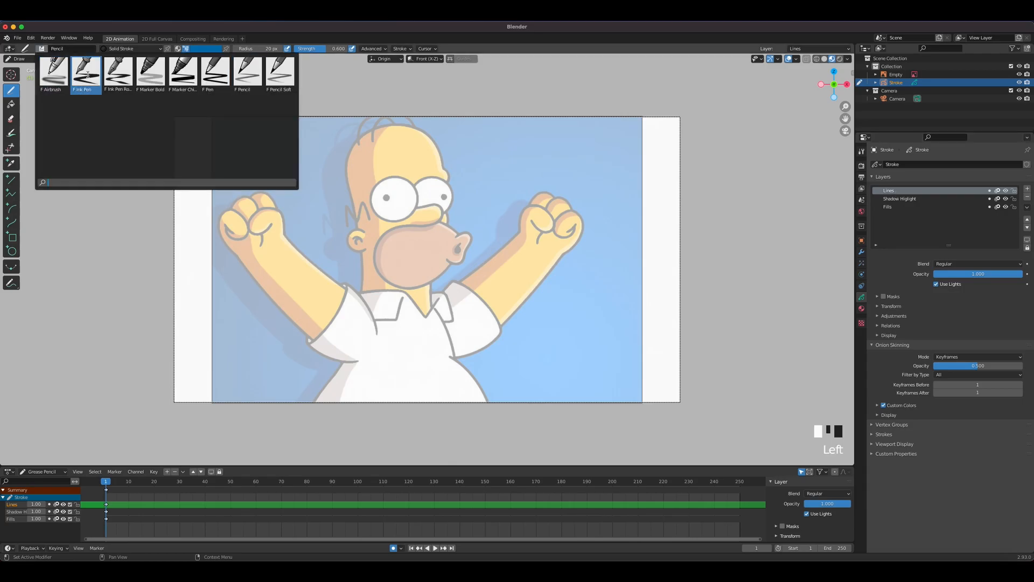
pyautogui.click(86, 81)
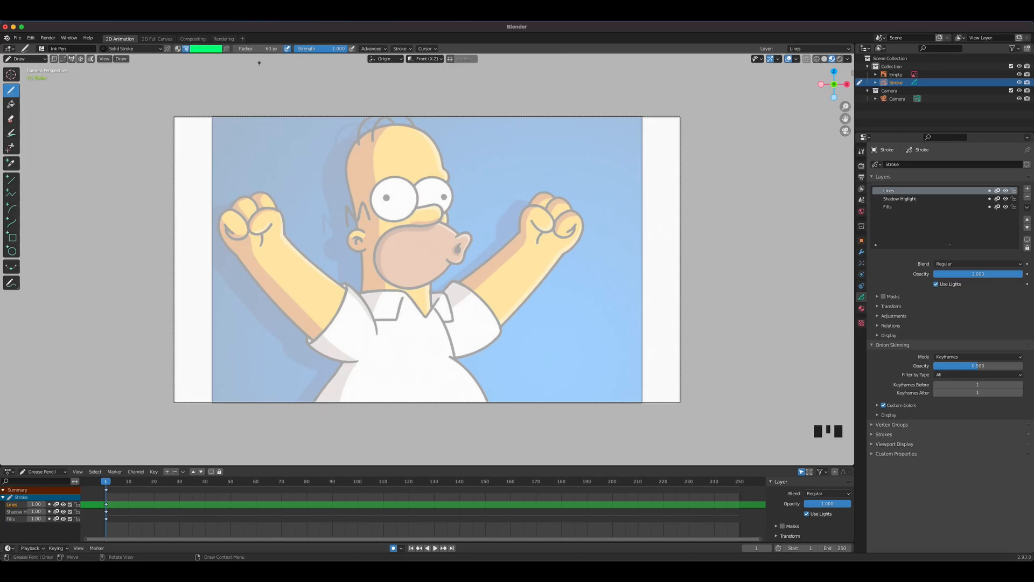
pyautogui.moveTo(460, 282); pyautogui.dragTo(502, 246)
pyautogui.hotkey('ctrl', 'z')
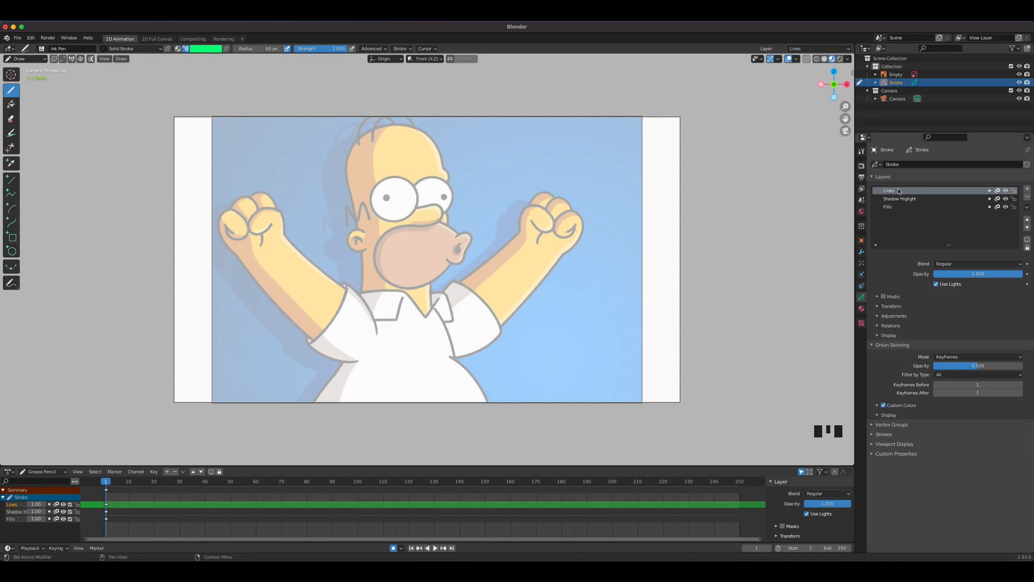
# - Pick black from the palette and ink the lower outline of Homer's raised left arm
pyautogui.click(861, 152)
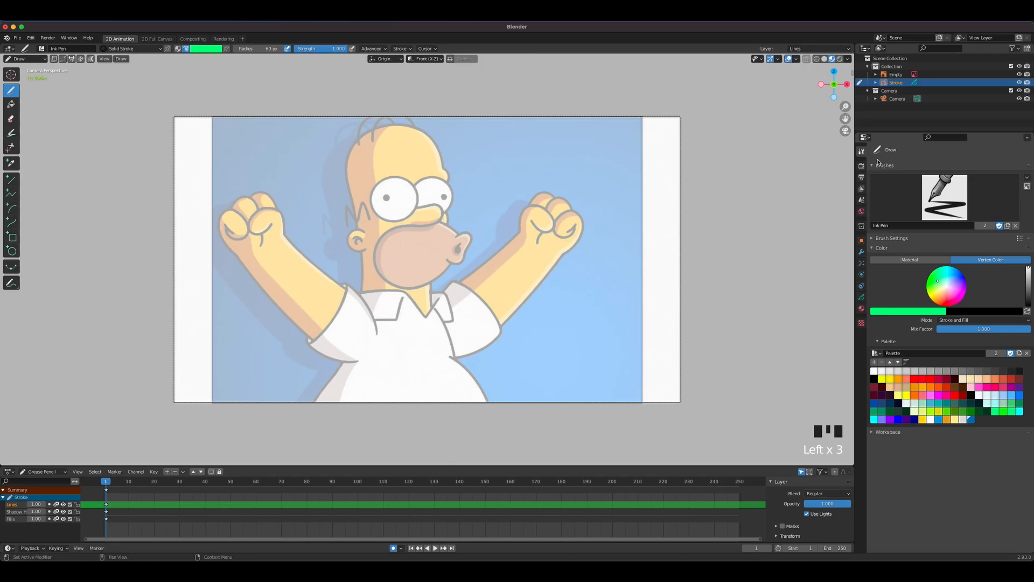
pyautogui.click(875, 380)
pyautogui.click(876, 382)
pyautogui.click(876, 381)
pyautogui.click(877, 382)
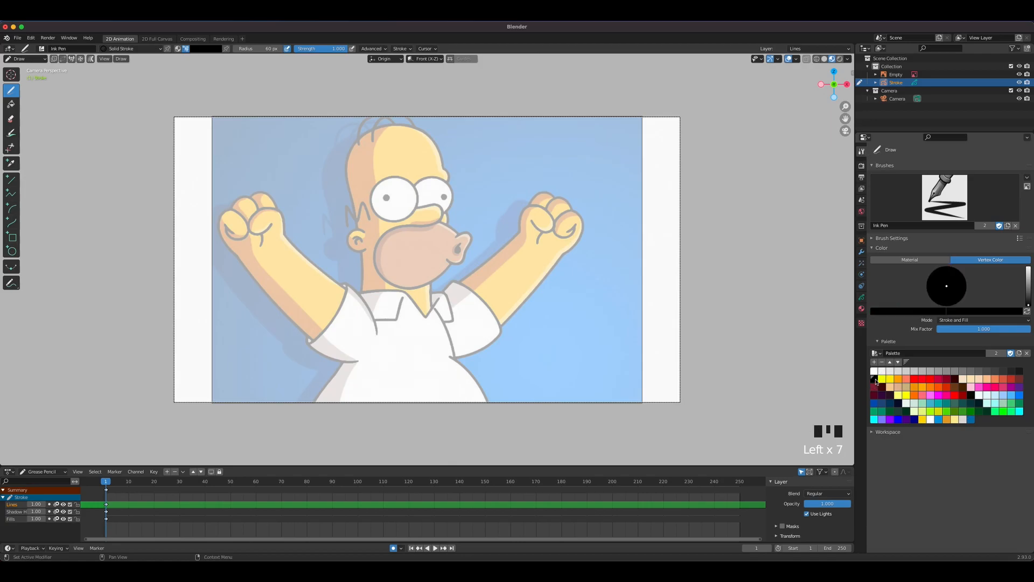
pyautogui.moveTo(458, 281); pyautogui.dragTo(520, 230)
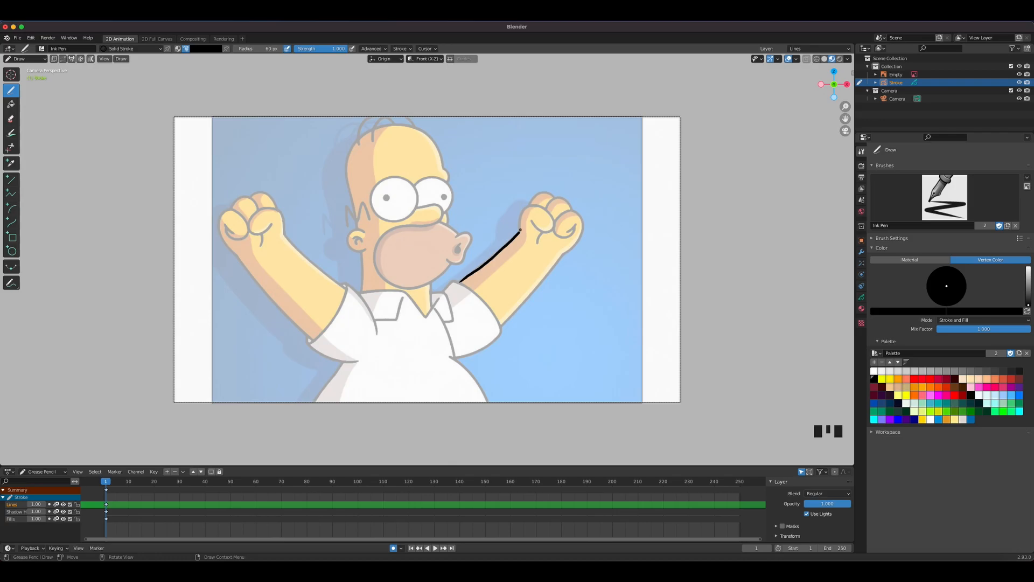
# - Undo the arm stroke, zoom in on the raised left arm, and redraw its lower outline from shoulder to wrist
pyautogui.hotkey('ctrl', 'z')
pyautogui.moveTo(844, 105); pyautogui.dragTo(844, 48)
pyautogui.moveTo(844, 119); pyautogui.dragTo(811, 131)
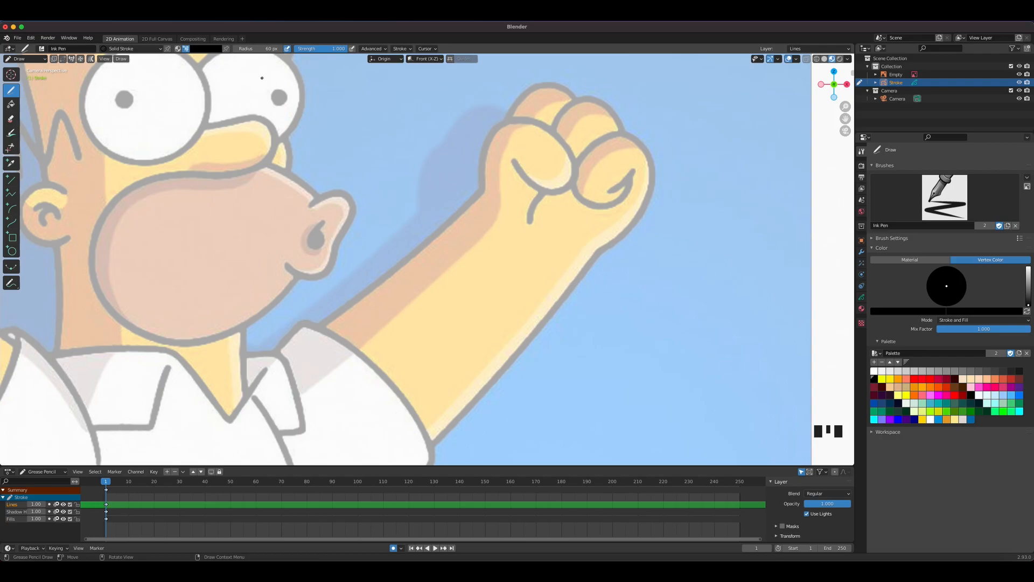
pyautogui.moveTo(318, 327); pyautogui.dragTo(483, 189)
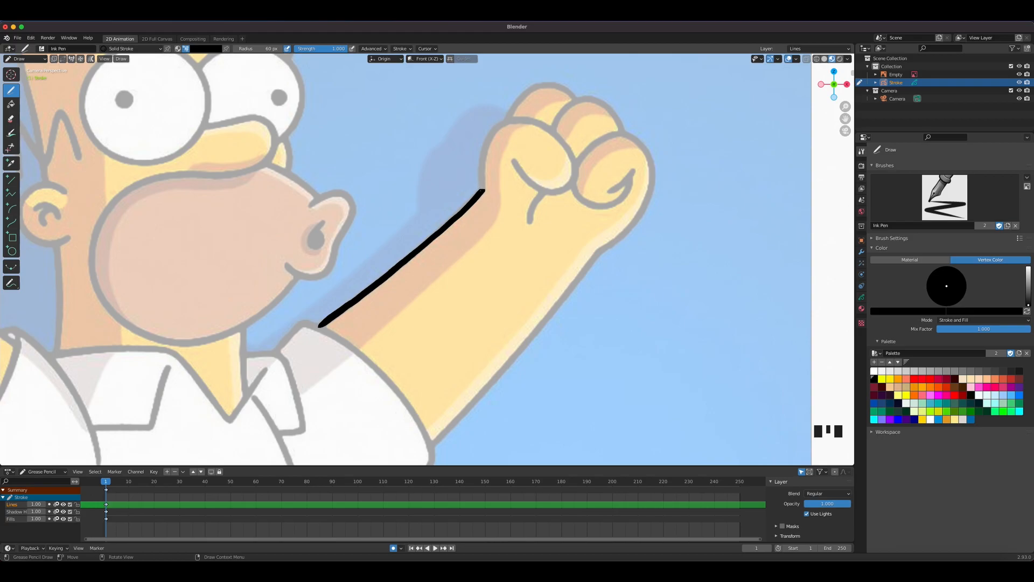
# - Ink the thumb and wrist curve of the raised left fist, undoing the misplaced attempts
pyautogui.moveTo(480, 190)
pyautogui.mouseDown()
pyautogui.moveTo(489, 139)
pyautogui.moveTo(503, 118)
pyautogui.moveTo(531, 116)
pyautogui.mouseUp()
pyautogui.hotkey('ctrl', 'z')
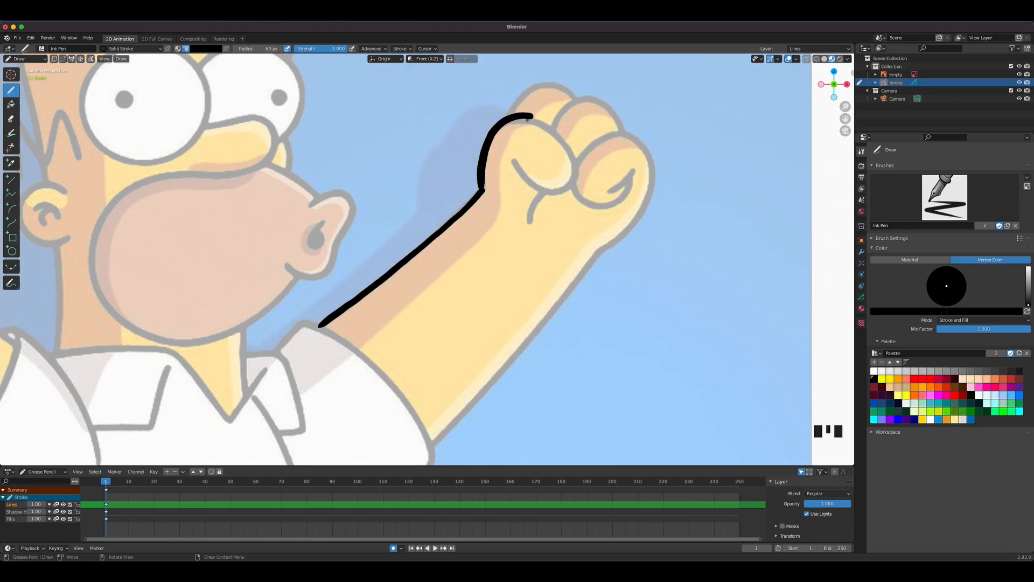
pyautogui.hotkey('ctrl', 'z')
pyautogui.moveTo(513, 161)
pyautogui.mouseDown()
pyautogui.moveTo(536, 186)
pyautogui.moveTo(570, 184)
pyautogui.moveTo(564, 145)
pyautogui.moveTo(520, 113)
pyautogui.moveTo(488, 138)
pyautogui.moveTo(482, 192)
pyautogui.mouseUp()
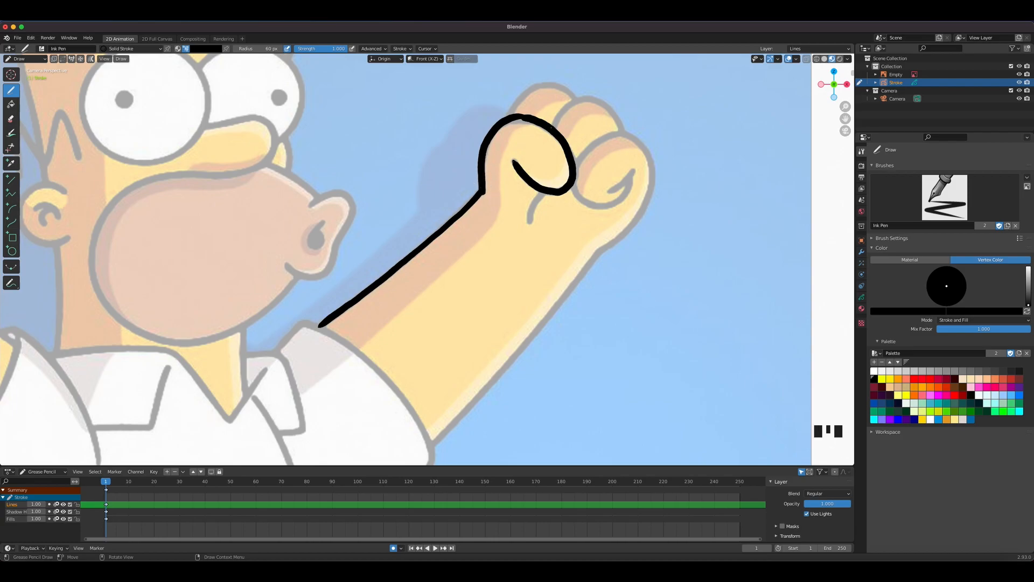
# - Outline the knuckles and the top of the raised left fist, redrawing one knuckle arc
pyautogui.moveTo(551, 126)
pyautogui.mouseDown()
pyautogui.moveTo(566, 106)
pyautogui.moveTo(593, 97)
pyautogui.moveTo(618, 131)
pyautogui.mouseUp()
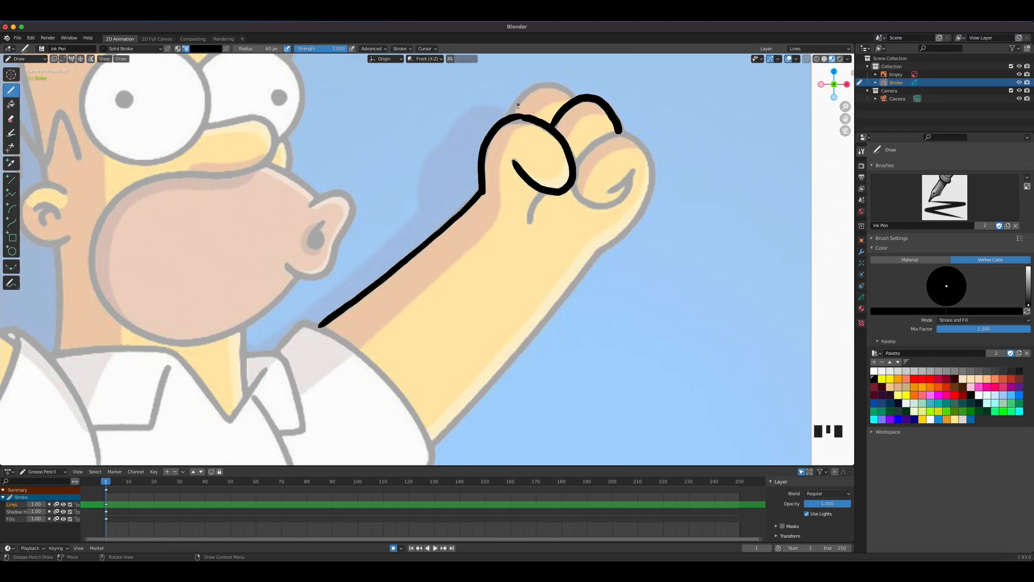
pyautogui.moveTo(513, 108)
pyautogui.mouseDown()
pyautogui.moveTo(559, 83)
pyautogui.moveTo(576, 98)
pyautogui.mouseUp()
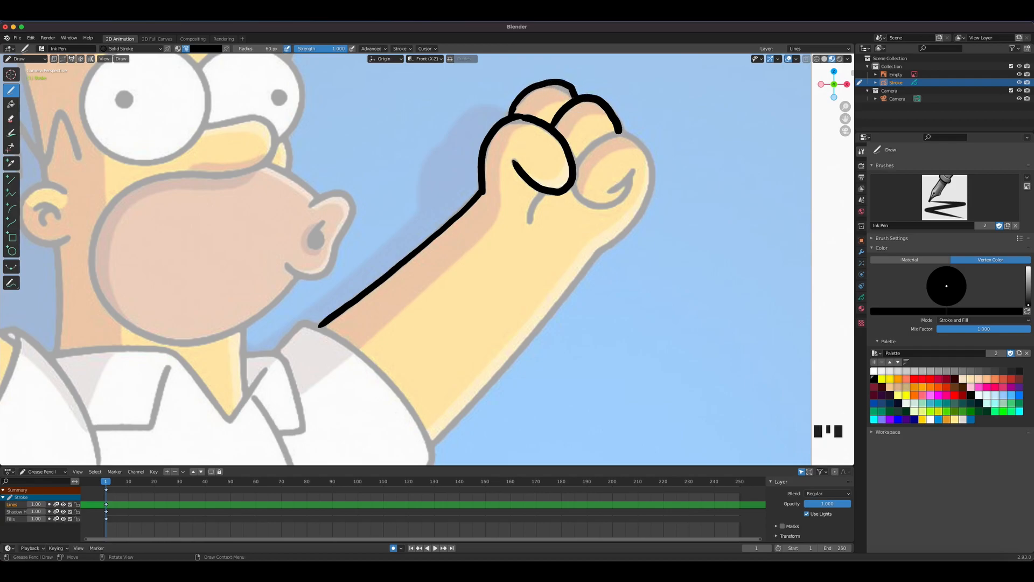
pyautogui.hotkey('ctrl', 'z')
pyautogui.moveTo(512, 111)
pyautogui.mouseDown()
pyautogui.moveTo(540, 86)
pyautogui.moveTo(574, 99)
pyautogui.mouseUp()
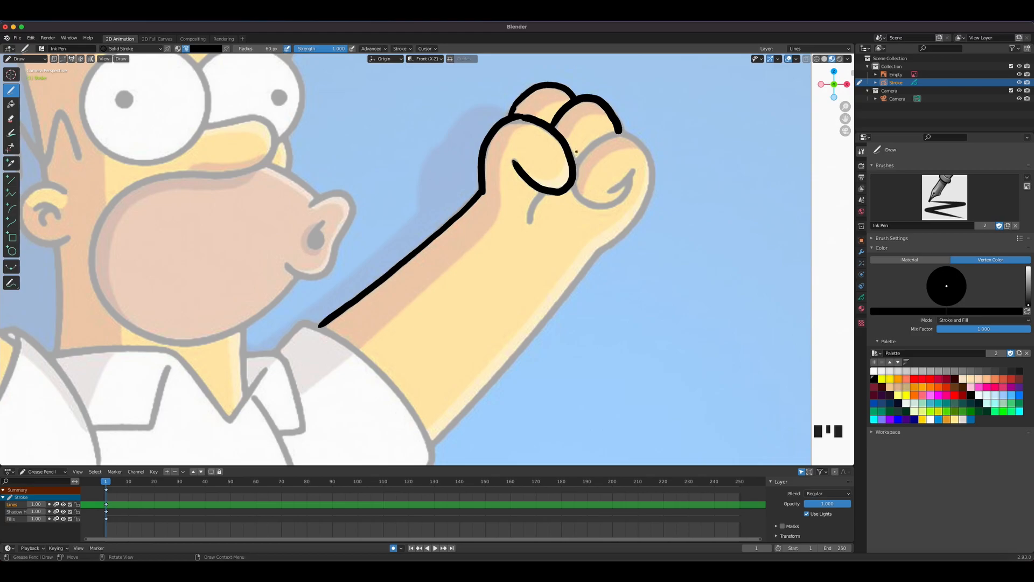
pyautogui.moveTo(571, 168)
pyautogui.mouseDown()
pyautogui.moveTo(575, 154)
pyautogui.moveTo(621, 131)
pyautogui.mouseUp()
pyautogui.moveTo(623, 133); pyautogui.dragTo(651, 175)
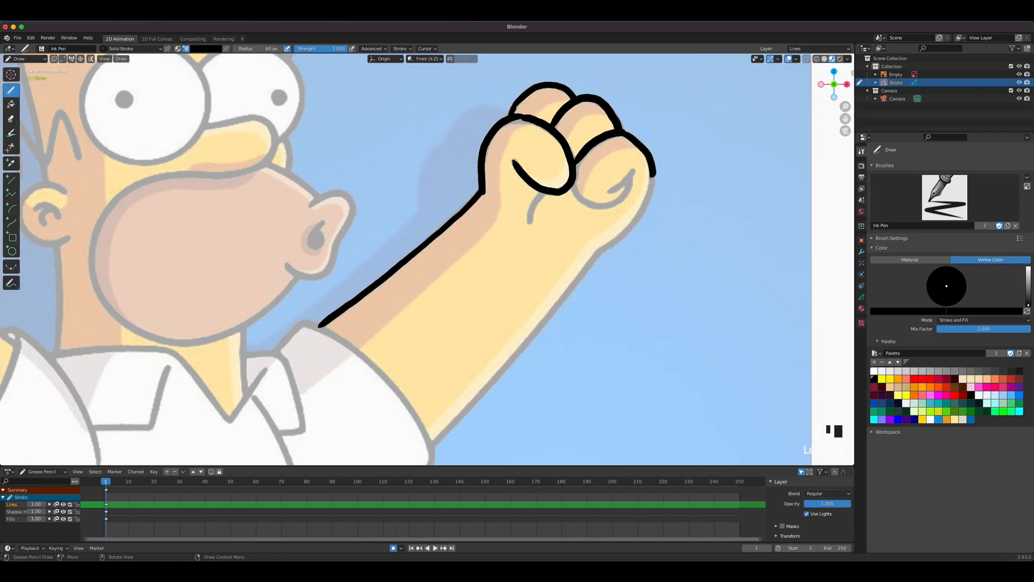
# - Ink the outer edge of the raised left arm and the finger crease on the fist
pyautogui.moveTo(430, 445)
pyautogui.mouseDown()
pyautogui.moveTo(596, 250)
pyautogui.moveTo(634, 220)
pyautogui.moveTo(653, 177)
pyautogui.moveTo(610, 188)
pyautogui.moveTo(634, 165)
pyautogui.moveTo(574, 174)
pyautogui.moveTo(575, 189)
pyautogui.moveTo(598, 205)
pyautogui.moveTo(622, 194)
pyautogui.moveTo(634, 166)
pyautogui.mouseUp()
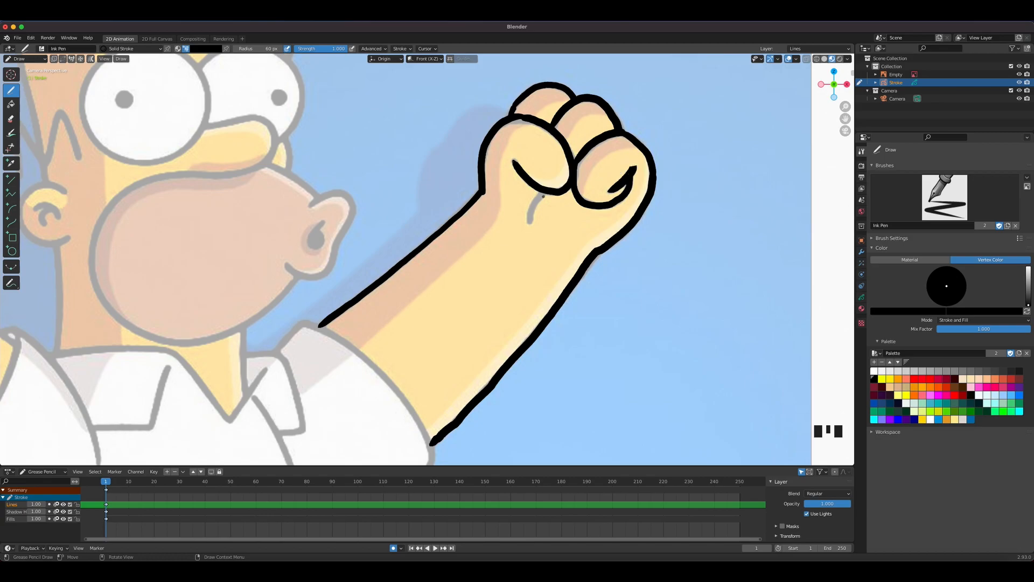
pyautogui.moveTo(544, 191); pyautogui.dragTo(529, 225)
# - Ink the right side of the shirt collar and the sleeve around the raised left arm
pyautogui.moveTo(846, 118); pyautogui.dragTo(157, 387)
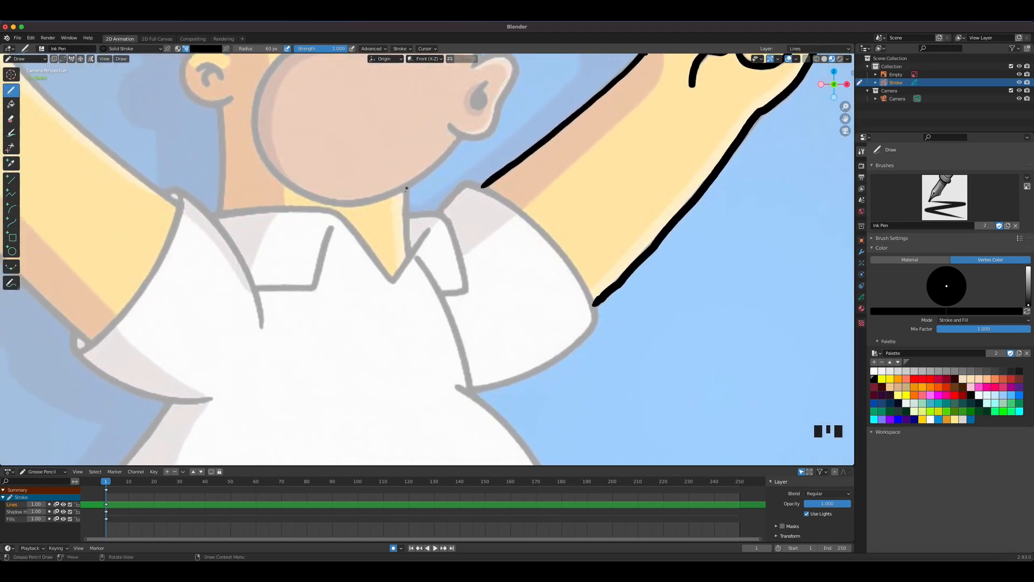
pyautogui.moveTo(405, 187)
pyautogui.mouseDown()
pyautogui.moveTo(400, 269)
pyautogui.moveTo(430, 228)
pyautogui.mouseUp()
pyautogui.moveTo(332, 213)
pyautogui.mouseDown()
pyautogui.moveTo(391, 280)
pyautogui.moveTo(422, 265)
pyautogui.moveTo(472, 391)
pyautogui.mouseUp()
pyautogui.moveTo(440, 291)
pyautogui.mouseDown()
pyautogui.moveTo(464, 286)
pyautogui.moveTo(457, 237)
pyautogui.moveTo(445, 214)
pyautogui.moveTo(409, 214)
pyautogui.moveTo(448, 213)
pyautogui.moveTo(451, 196)
pyautogui.moveTo(473, 183)
pyautogui.moveTo(556, 245)
pyautogui.moveTo(596, 319)
pyautogui.mouseUp()
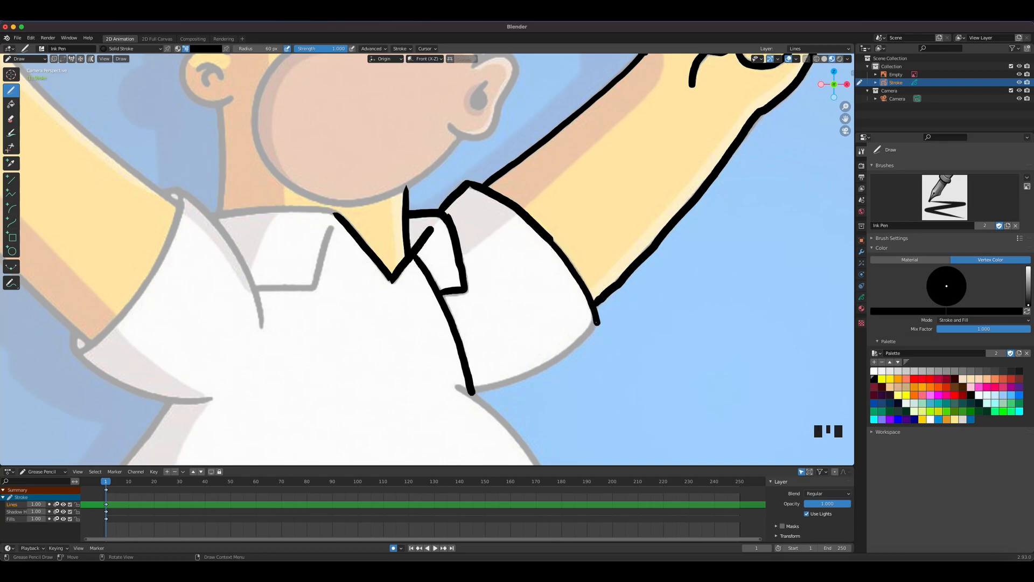
pyautogui.moveTo(472, 388)
pyautogui.mouseDown()
pyautogui.moveTo(548, 363)
pyautogui.moveTo(593, 319)
pyautogui.mouseUp()
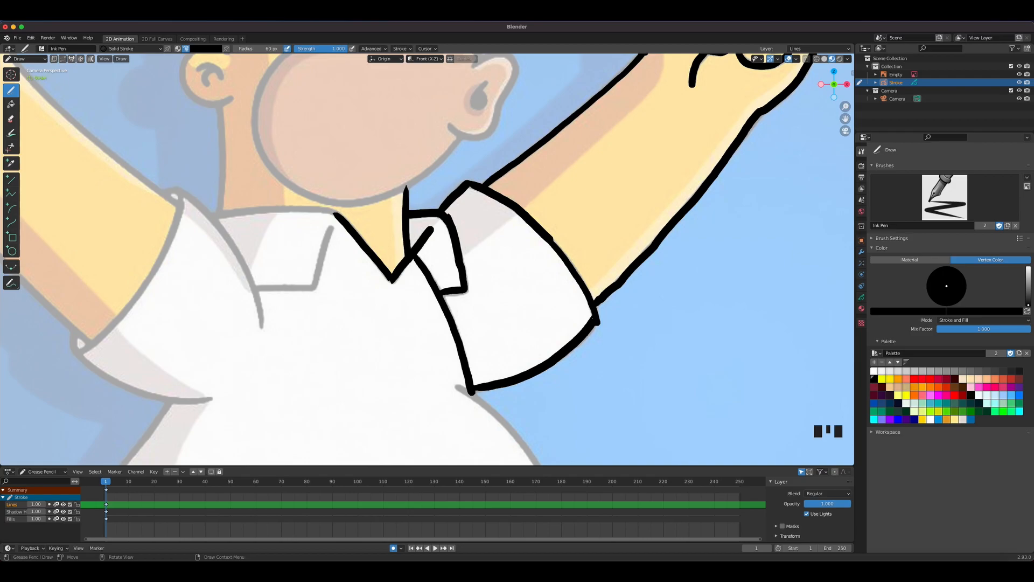
# - Ink the left half of the collar and the other shirt sleeve, redoing one collar stroke
pyautogui.moveTo(332, 226); pyautogui.dragTo(312, 290)
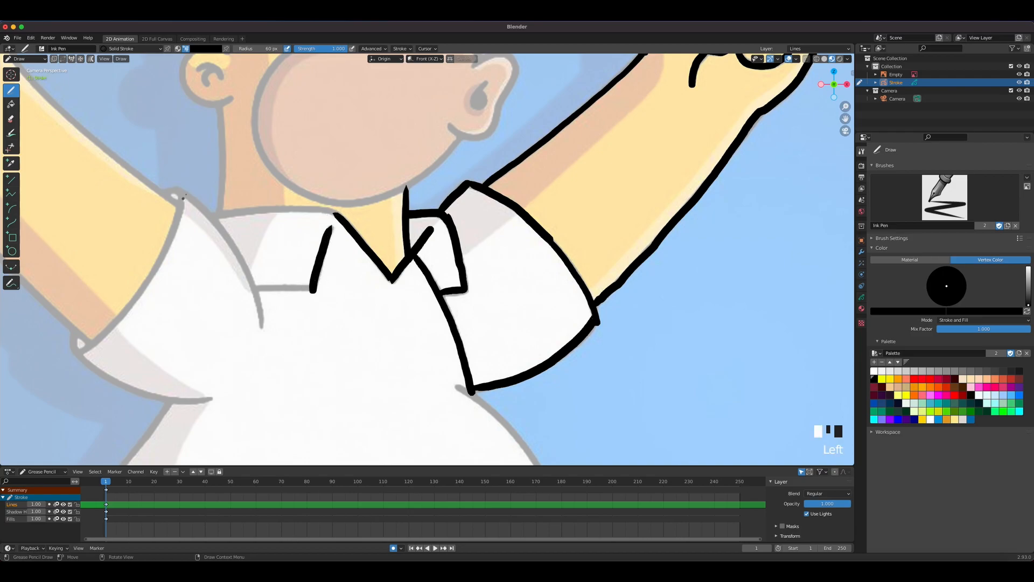
pyautogui.moveTo(179, 194); pyautogui.dragTo(217, 223)
pyautogui.press('super+z')
pyautogui.moveTo(178, 190)
pyautogui.mouseDown()
pyautogui.moveTo(224, 237)
pyautogui.moveTo(261, 328)
pyautogui.mouseUp()
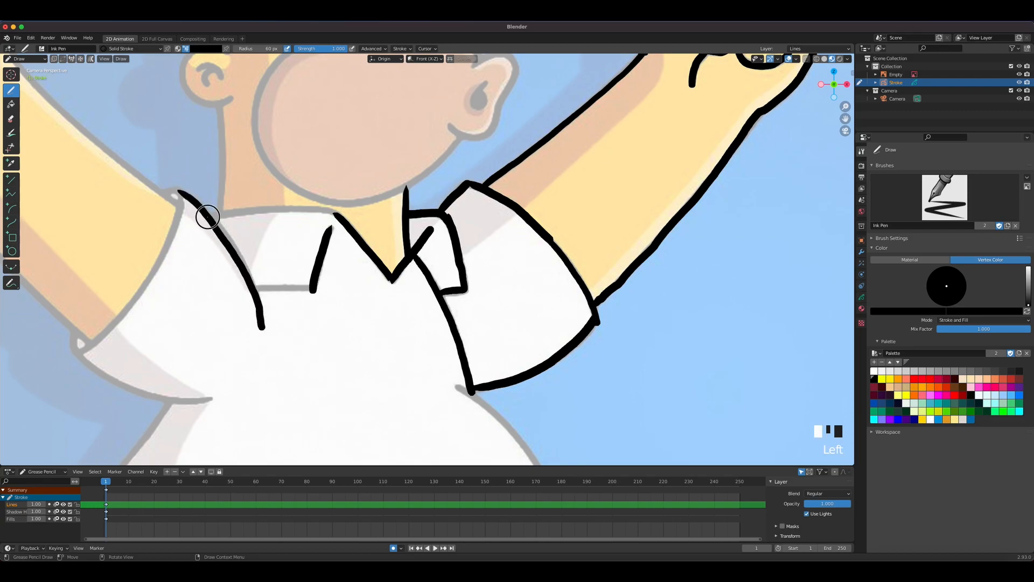
pyautogui.moveTo(212, 216); pyautogui.dragTo(334, 211)
pyautogui.moveTo(252, 286); pyautogui.dragTo(312, 290)
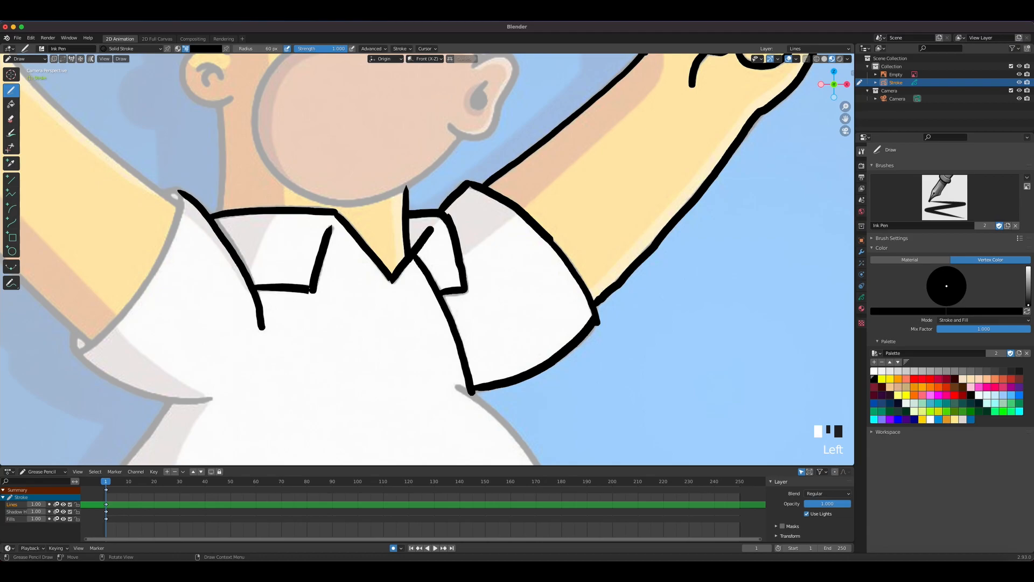
pyautogui.moveTo(74, 331)
pyautogui.mouseDown()
pyautogui.moveTo(76, 354)
pyautogui.moveTo(135, 297)
pyautogui.moveTo(176, 212)
pyautogui.moveTo(179, 195)
pyautogui.moveTo(163, 192)
pyautogui.mouseUp()
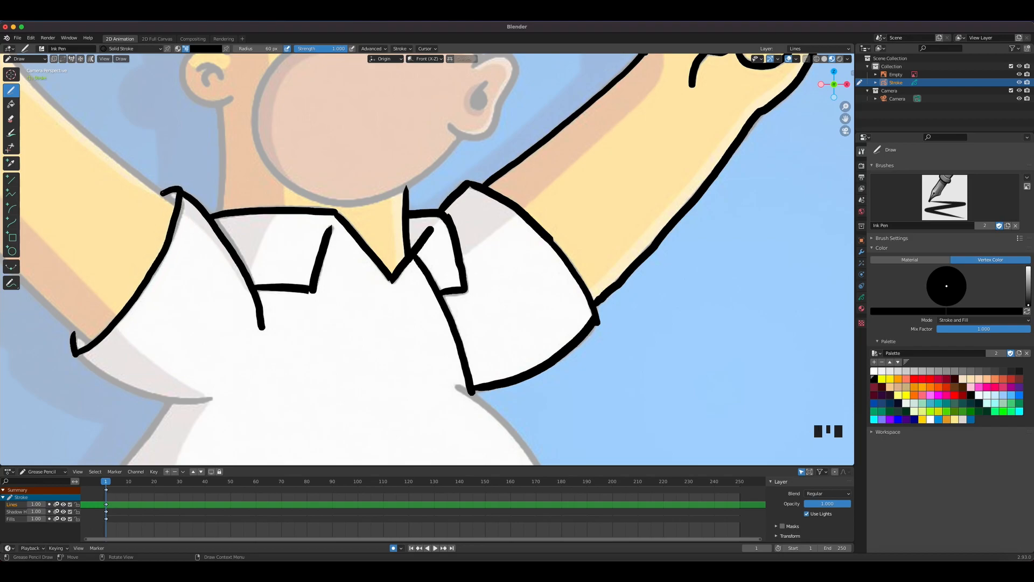
pyautogui.moveTo(75, 352)
pyautogui.mouseDown()
pyautogui.moveTo(151, 395)
pyautogui.moveTo(214, 401)
pyautogui.mouseUp()
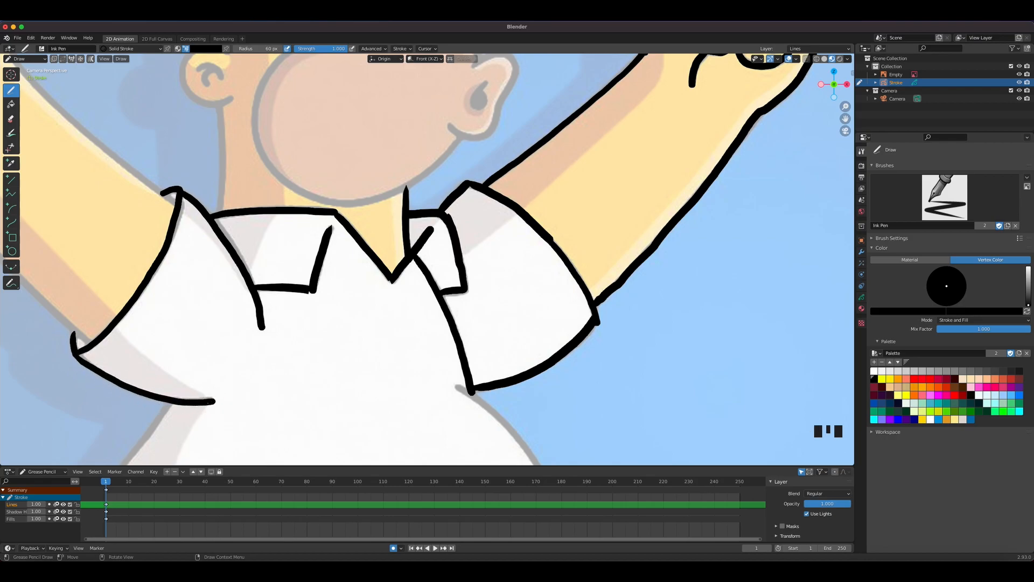
# - Ink both sides and the bottom edge of Homer's shirt, redrawing one side stroke
pyautogui.scroll(-7, 671, 175)
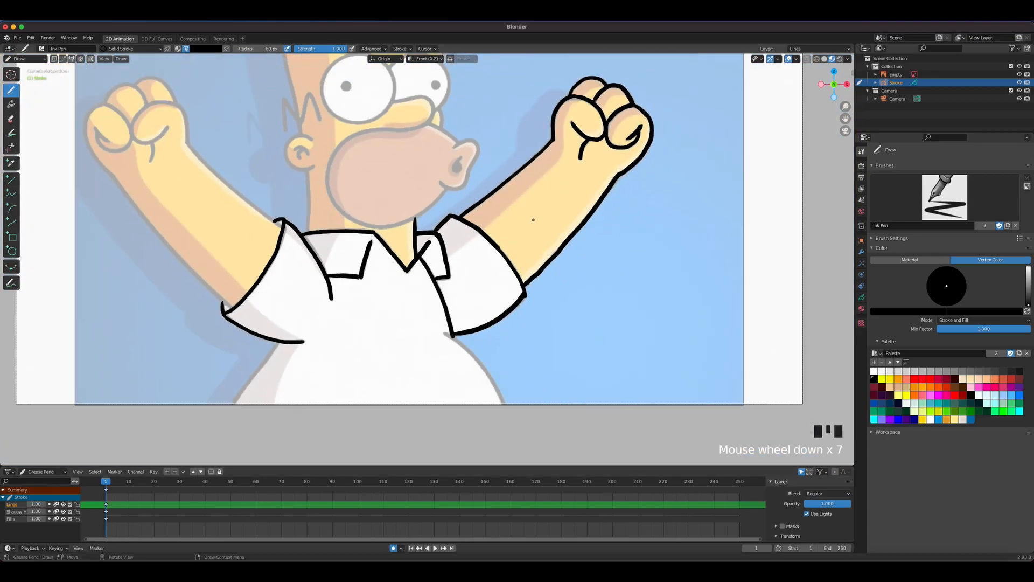
pyautogui.click(278, 341)
pyautogui.moveTo(278, 342); pyautogui.dragTo(224, 425)
pyautogui.moveTo(444, 334); pyautogui.dragTo(478, 367)
pyautogui.hotkey('ctrl', 'z')
pyautogui.moveTo(445, 334)
pyautogui.mouseDown()
pyautogui.moveTo(476, 360)
pyautogui.moveTo(514, 429)
pyautogui.mouseUp()
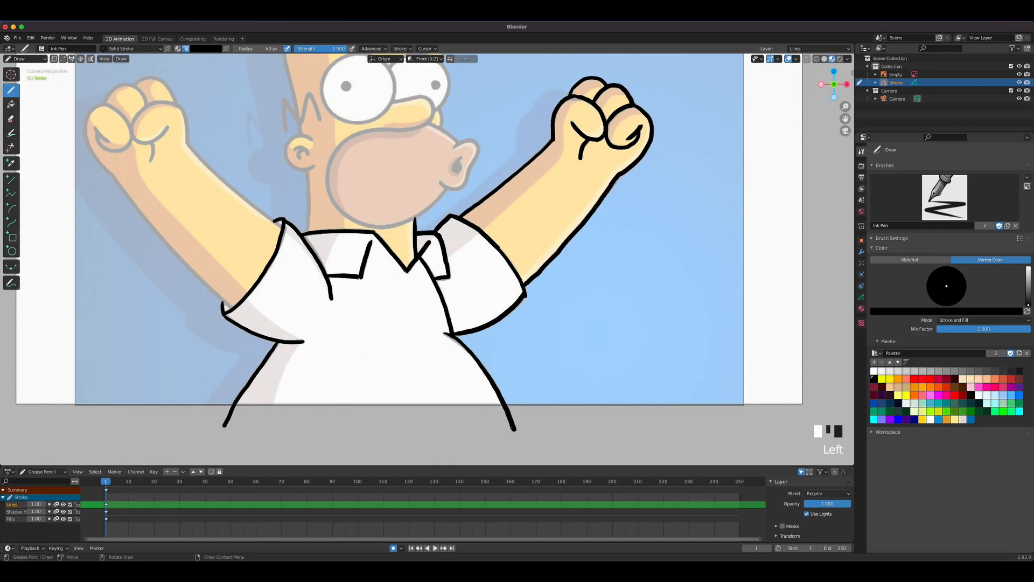
pyautogui.moveTo(224, 423); pyautogui.dragTo(514, 431)
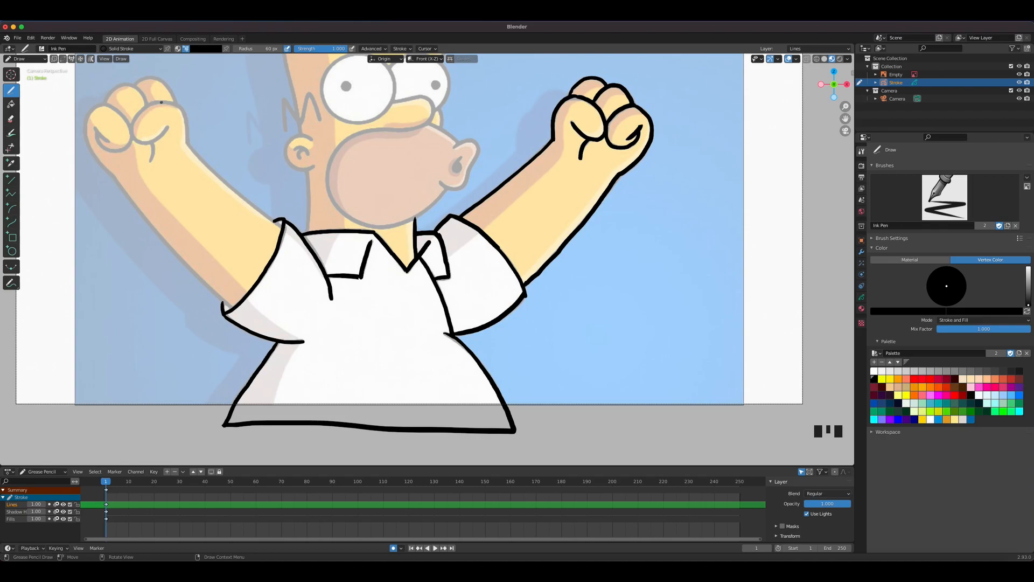
# - Ink the other raised arm, its fist and finger details
pyautogui.moveTo(175, 105)
pyautogui.mouseDown()
pyautogui.moveTo(159, 99)
pyautogui.moveTo(137, 114)
pyautogui.moveTo(140, 141)
pyautogui.moveTo(171, 125)
pyautogui.moveTo(149, 163)
pyautogui.mouseUp()
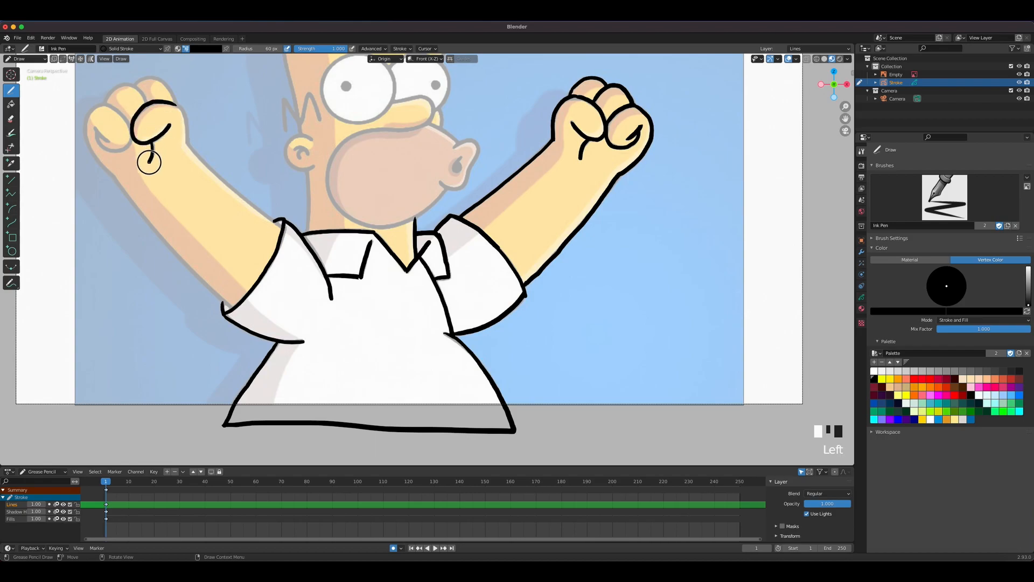
pyautogui.moveTo(171, 104)
pyautogui.mouseDown()
pyautogui.moveTo(187, 145)
pyautogui.moveTo(278, 224)
pyautogui.mouseUp()
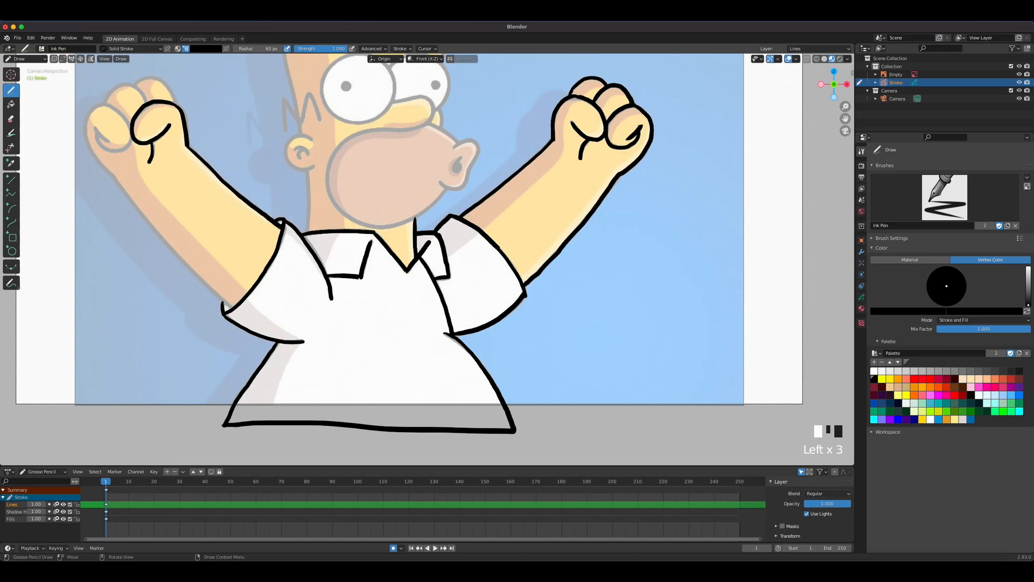
pyautogui.moveTo(231, 309); pyautogui.dragTo(114, 175)
pyautogui.press('Left')
pyautogui.moveTo(93, 126); pyautogui.dragTo(118, 150)
pyautogui.moveTo(129, 141)
pyautogui.mouseDown()
pyautogui.moveTo(108, 105)
pyautogui.moveTo(86, 117)
pyautogui.moveTo(86, 138)
pyautogui.moveTo(113, 178)
pyautogui.mouseUp()
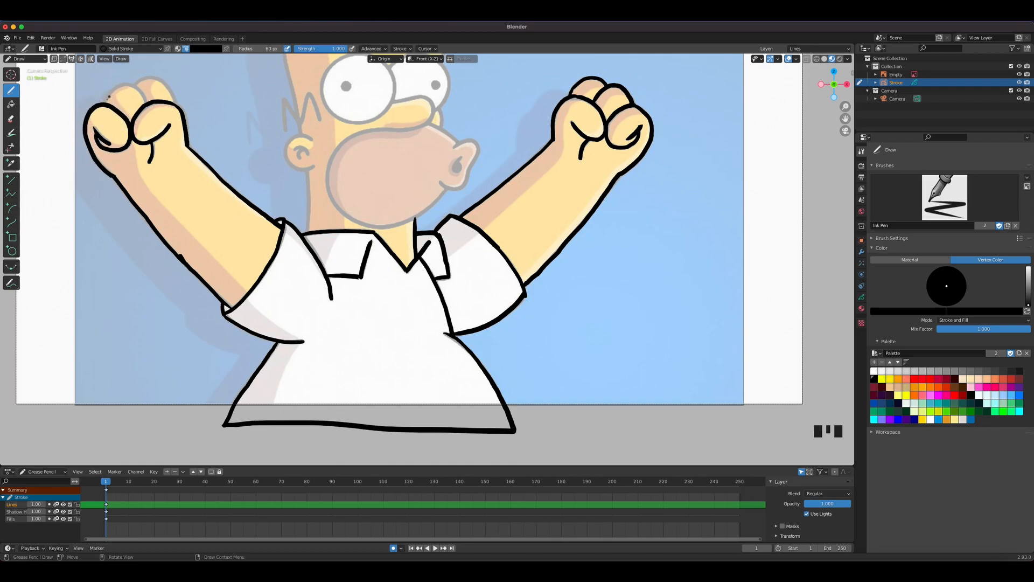
pyautogui.moveTo(117, 86)
pyautogui.mouseDown()
pyautogui.moveTo(142, 93)
pyautogui.moveTo(137, 82)
pyautogui.moveTo(150, 77)
pyautogui.moveTo(173, 103)
pyautogui.mouseUp()
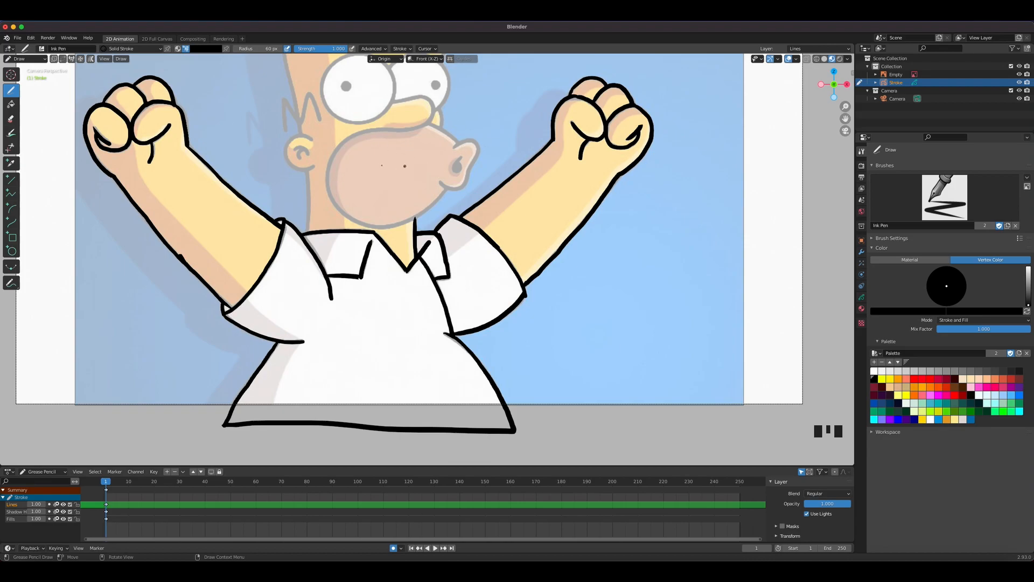
# - Ink Homer's two hair strands, the zigzag hairline and the ear
pyautogui.moveTo(845, 118); pyautogui.dragTo(886, 268)
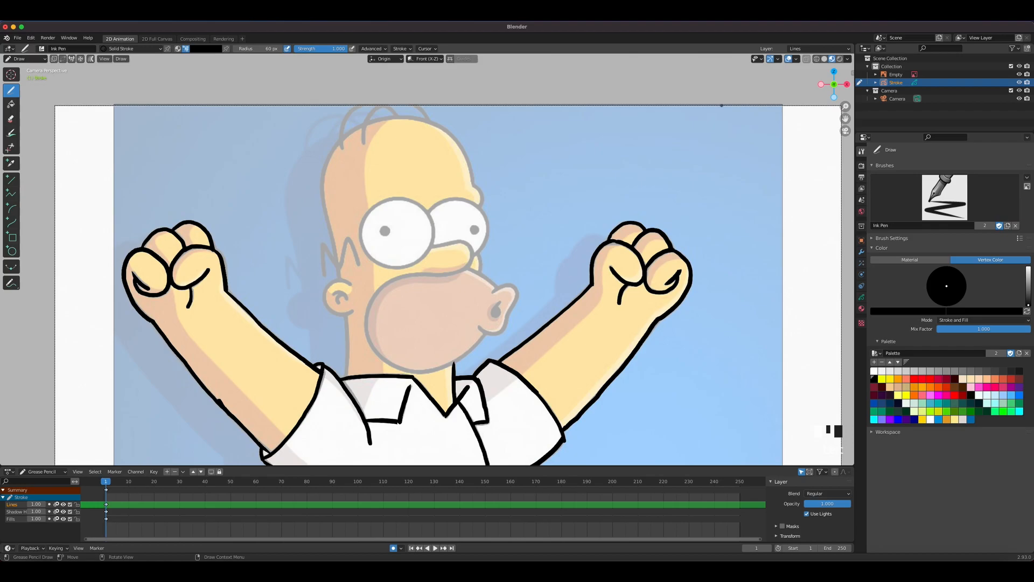
pyautogui.moveTo(363, 144)
pyautogui.mouseDown()
pyautogui.moveTo(383, 101)
pyautogui.moveTo(404, 98)
pyautogui.moveTo(429, 122)
pyautogui.mouseUp()
pyautogui.moveTo(341, 145)
pyautogui.mouseDown()
pyautogui.moveTo(356, 101)
pyautogui.moveTo(372, 95)
pyautogui.moveTo(397, 117)
pyautogui.mouseUp()
pyautogui.moveTo(322, 271)
pyautogui.mouseDown()
pyautogui.moveTo(321, 237)
pyautogui.moveTo(333, 267)
pyautogui.moveTo(347, 239)
pyautogui.moveTo(358, 265)
pyautogui.mouseUp()
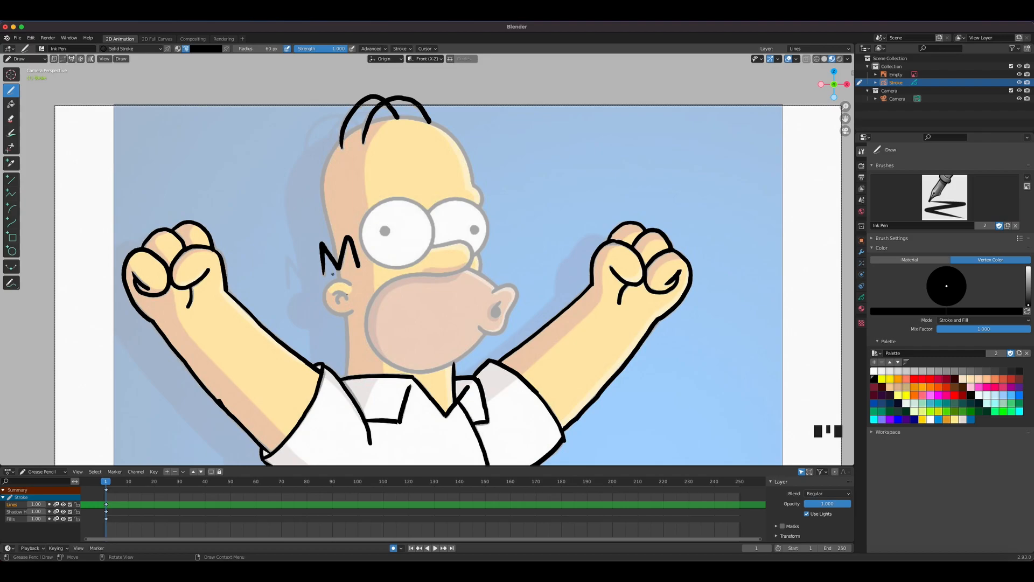
pyautogui.moveTo(334, 293)
pyautogui.mouseDown()
pyautogui.moveTo(348, 298)
pyautogui.moveTo(338, 305)
pyautogui.moveTo(345, 280)
pyautogui.moveTo(326, 290)
pyautogui.moveTo(326, 314)
pyautogui.moveTo(355, 308)
pyautogui.moveTo(346, 372)
pyautogui.mouseUp()
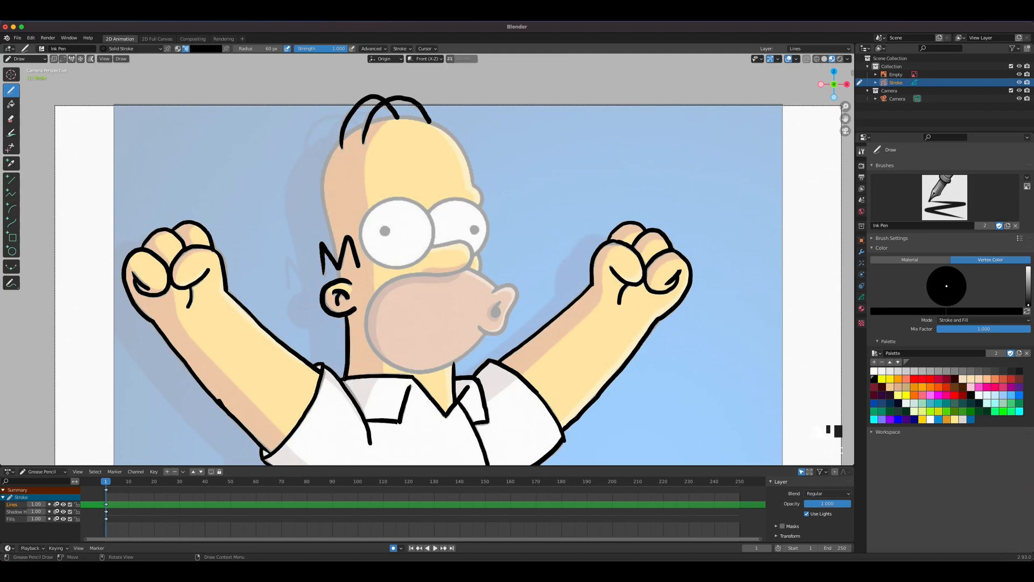
# - Ink the outlines of both eyes, the muzzle and the nose, redoing one nose stroke
pyautogui.moveTo(392, 200)
pyautogui.mouseDown()
pyautogui.moveTo(361, 232)
pyautogui.moveTo(371, 257)
pyautogui.moveTo(393, 269)
pyautogui.moveTo(421, 258)
pyautogui.moveTo(434, 232)
pyautogui.moveTo(423, 207)
pyautogui.moveTo(383, 201)
pyautogui.mouseUp()
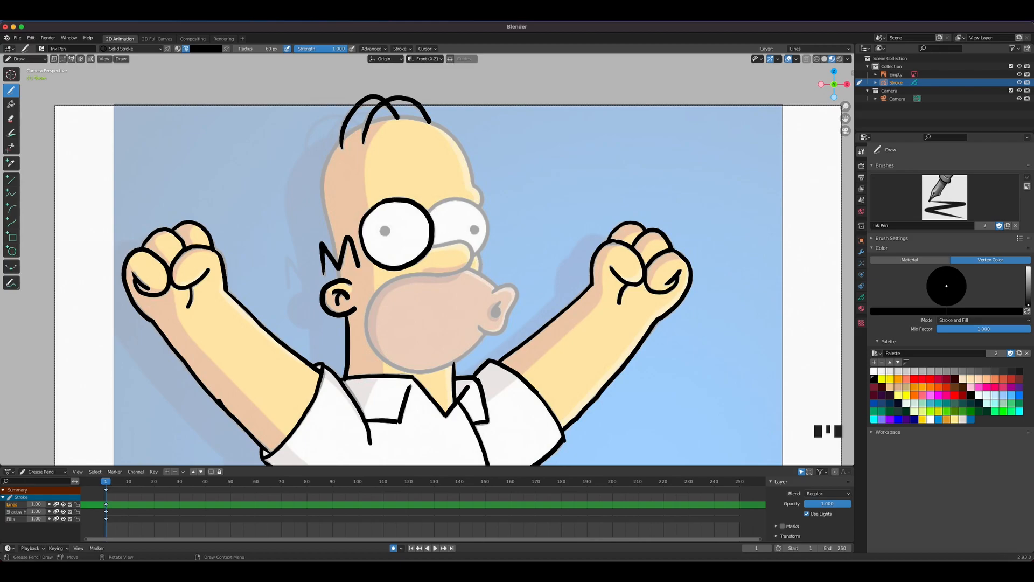
pyautogui.moveTo(431, 203)
pyautogui.mouseDown()
pyautogui.moveTo(473, 203)
pyautogui.moveTo(488, 231)
pyautogui.moveTo(472, 258)
pyautogui.moveTo(437, 245)
pyautogui.moveTo(466, 243)
pyautogui.moveTo(460, 270)
pyautogui.moveTo(397, 278)
pyautogui.moveTo(378, 292)
pyautogui.moveTo(368, 334)
pyautogui.moveTo(390, 365)
pyautogui.mouseUp()
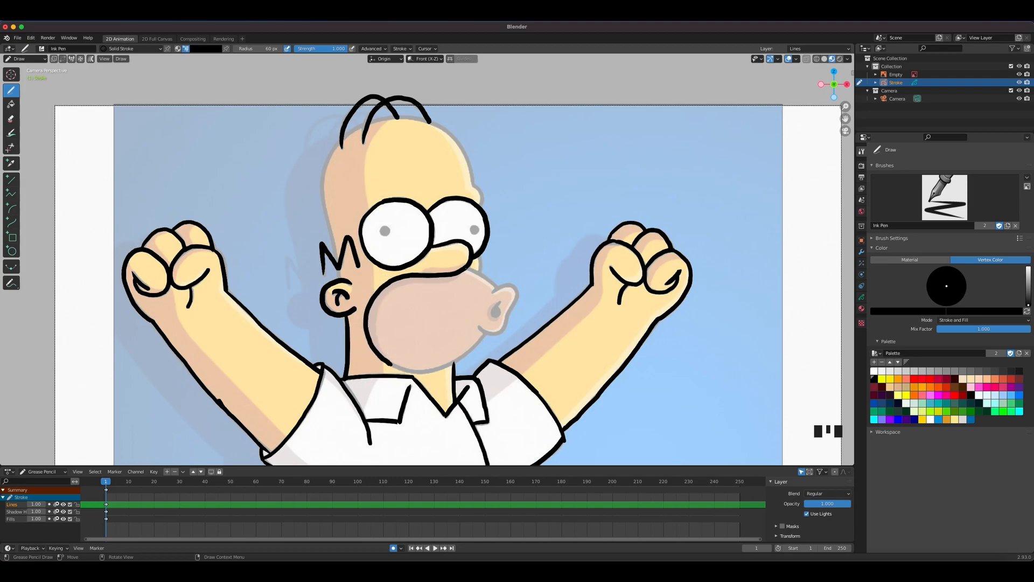
pyautogui.moveTo(467, 267); pyautogui.dragTo(484, 273)
pyautogui.hotkey('ctrl', 'z')
pyautogui.moveTo(467, 267); pyautogui.dragTo(498, 289)
pyautogui.moveTo(389, 365); pyautogui.dragTo(435, 372)
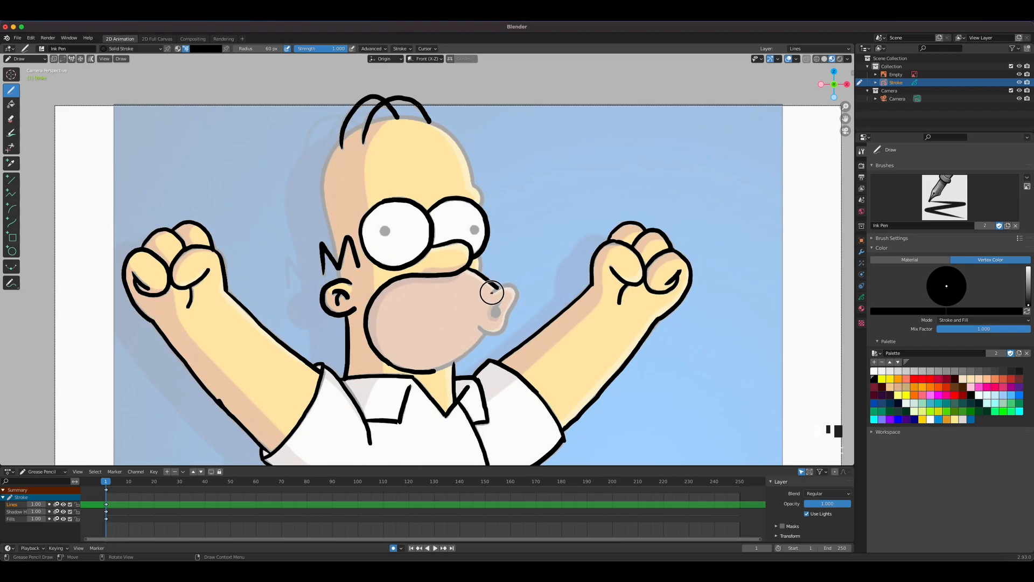
pyautogui.moveTo(505, 286)
pyautogui.mouseDown()
pyautogui.moveTo(517, 295)
pyautogui.moveTo(506, 324)
pyautogui.moveTo(482, 331)
pyautogui.mouseUp()
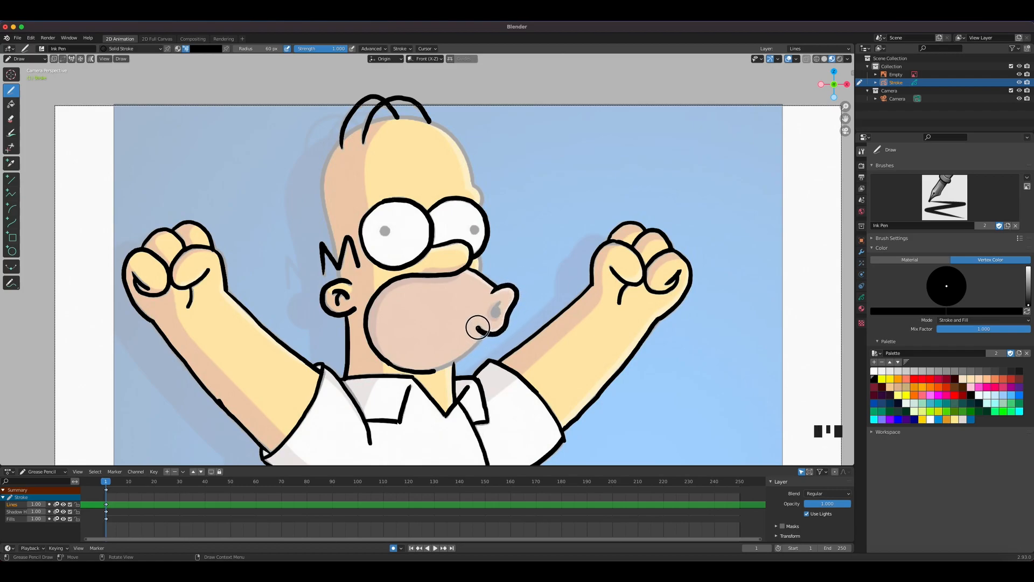
pyautogui.moveTo(431, 369); pyautogui.dragTo(483, 333)
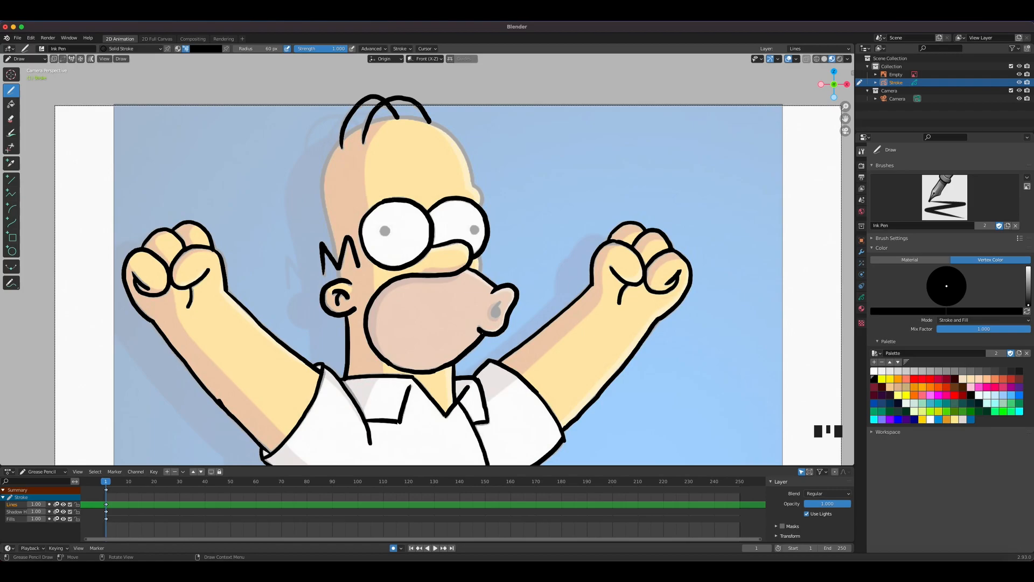
# - Ink the back and front outline of Homer's head and dot the pupil of the near eye
pyautogui.moveTo(338, 281)
pyautogui.mouseDown()
pyautogui.moveTo(323, 173)
pyautogui.moveTo(349, 132)
pyautogui.moveTo(378, 117)
pyautogui.mouseUp()
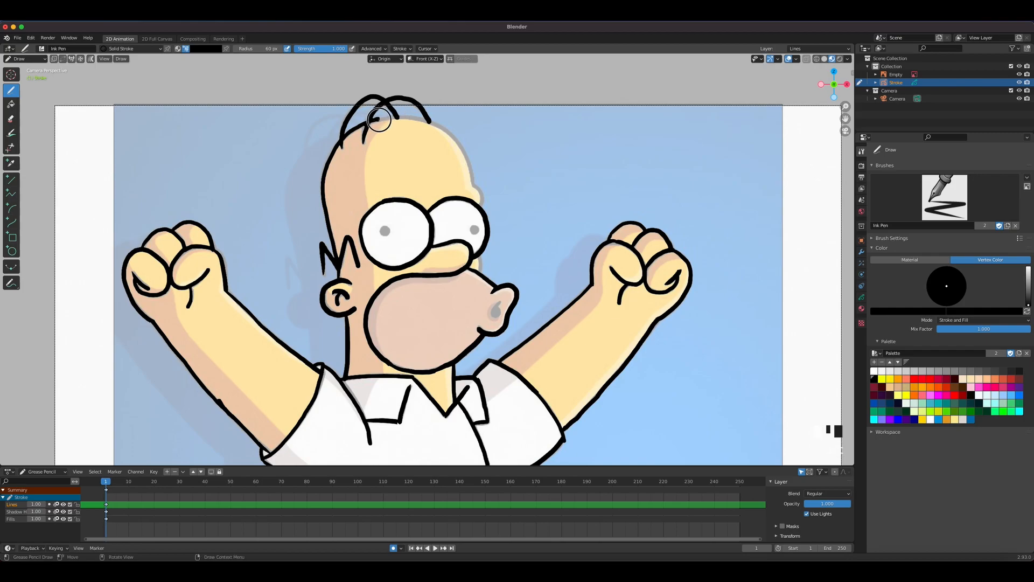
pyautogui.moveTo(396, 118)
pyautogui.mouseDown()
pyautogui.moveTo(447, 132)
pyautogui.moveTo(471, 165)
pyautogui.moveTo(482, 208)
pyautogui.mouseUp()
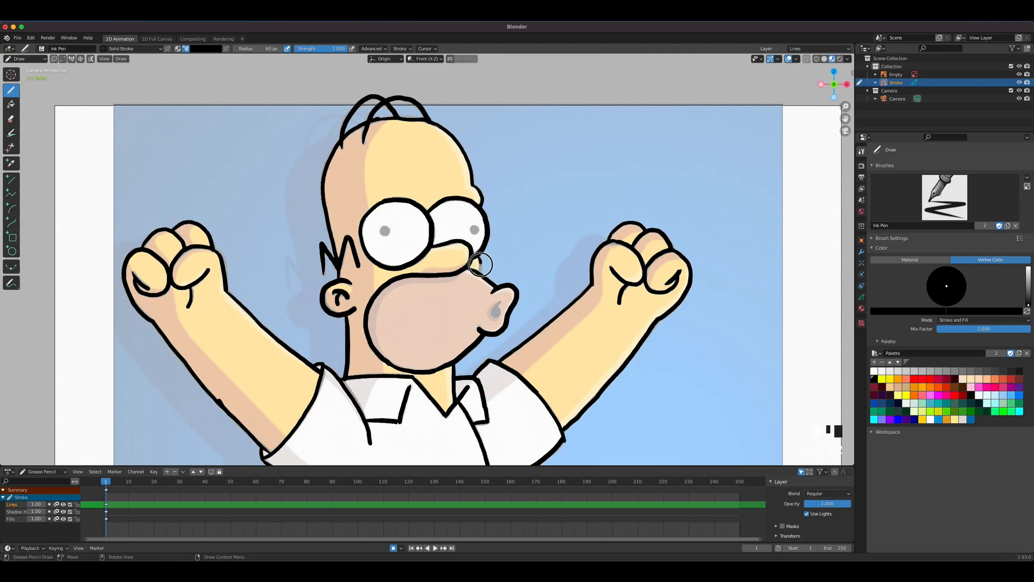
pyautogui.moveTo(384, 223)
pyautogui.mouseDown()
pyautogui.moveTo(385, 236)
pyautogui.moveTo(384, 223)
pyautogui.mouseUp()
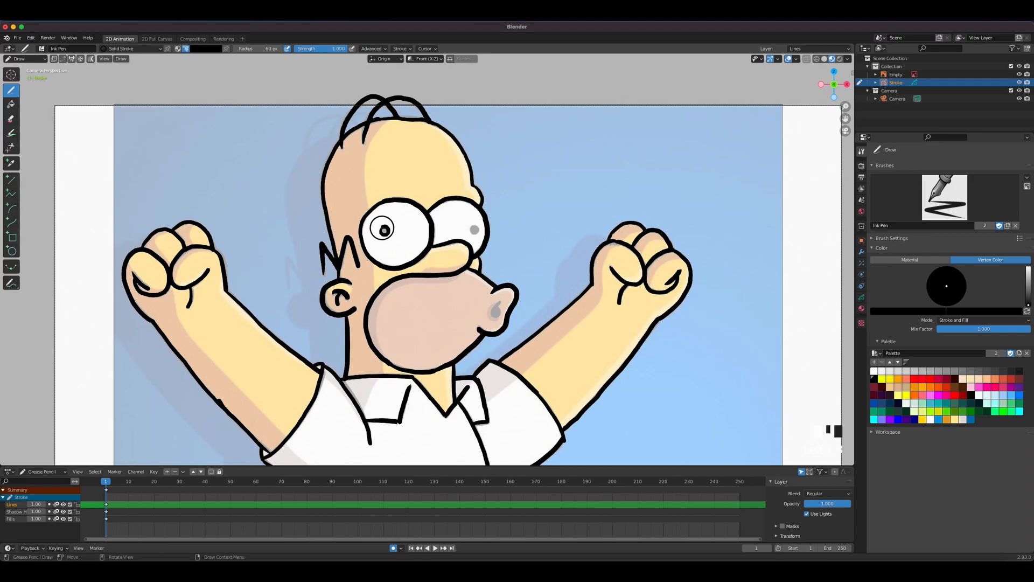
# - Add the last ink details: the far eye's pupil, the nostril and a short stroke on the hair
pyautogui.moveTo(472, 227); pyautogui.dragTo(473, 231)
pyautogui.moveTo(493, 302)
pyautogui.mouseDown()
pyautogui.moveTo(497, 315)
pyautogui.moveTo(499, 302)
pyautogui.mouseUp()
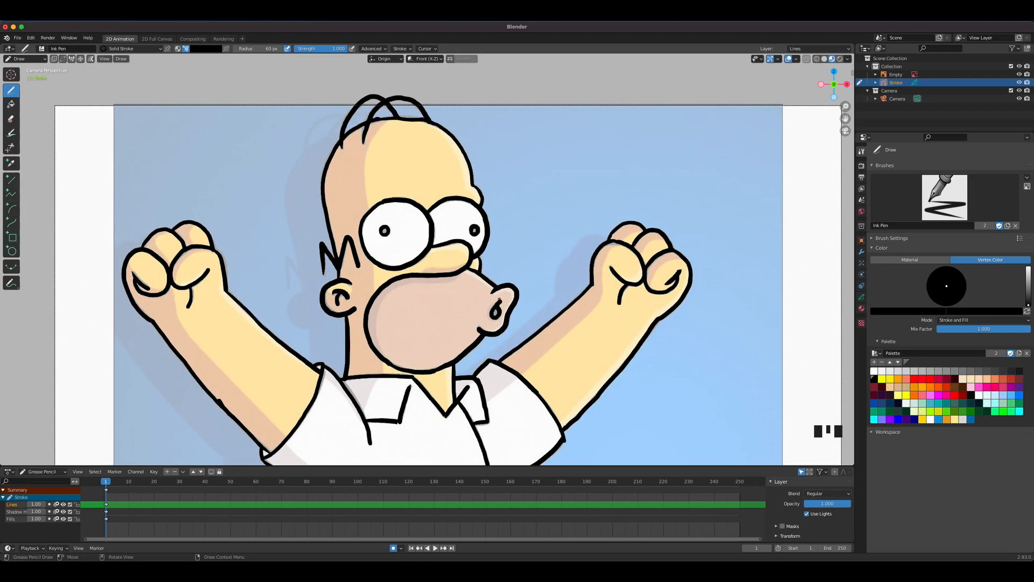
pyautogui.scroll(2, 500, 298)
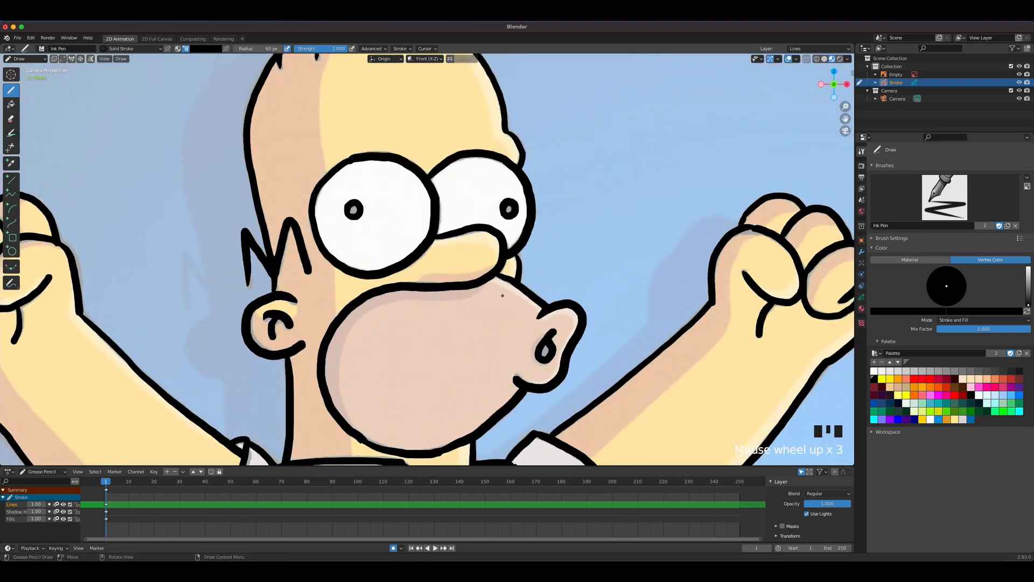
pyautogui.scroll(-4, 501, 296)
pyautogui.scroll(-1, 502, 295)
pyautogui.scroll(2, 502, 295)
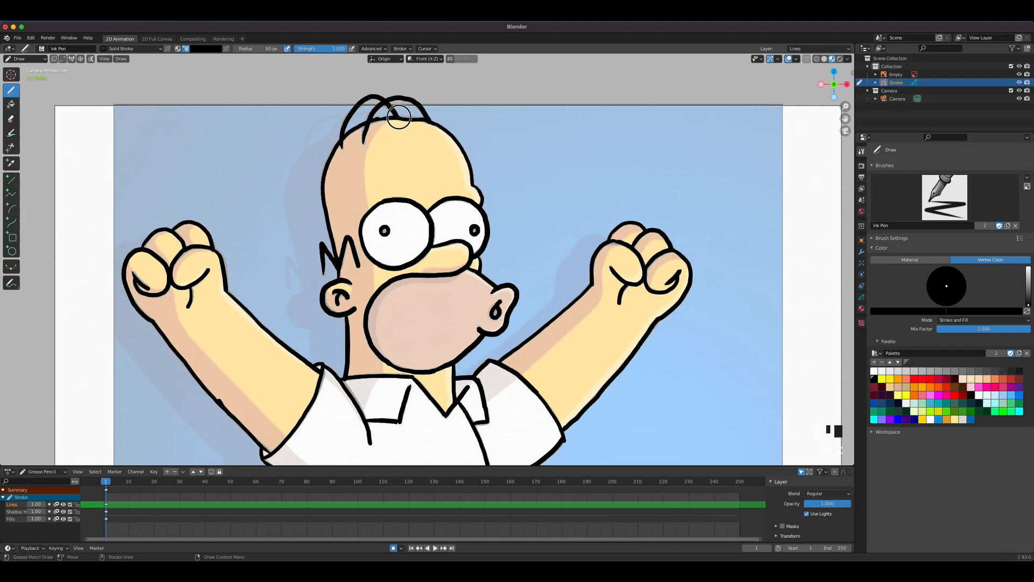
pyautogui.moveTo(409, 116); pyautogui.dragTo(431, 120)
pyautogui.scroll(-2, 441, 120)
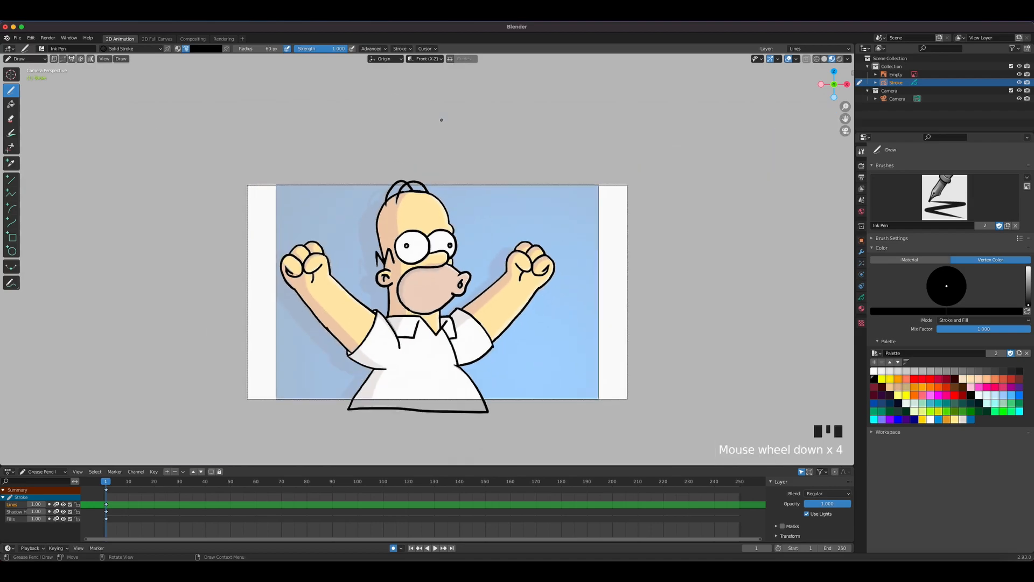
pyautogui.scroll(2, 441, 120)
pyautogui.scroll(-1, 442, 120)
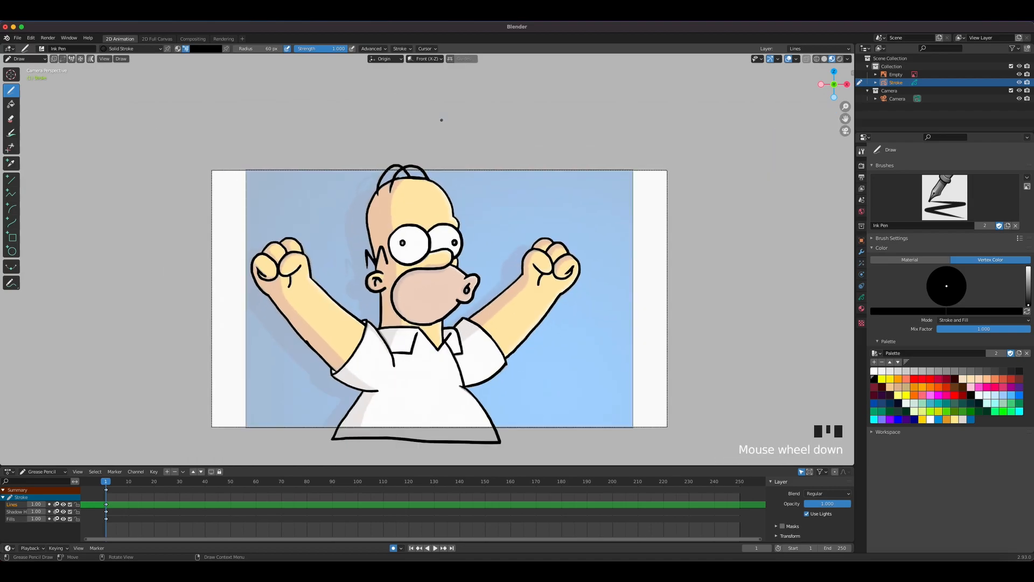
# - On the Lines layer, draw a rough rectangular frame enclosing the whole camera area
pyautogui.click(862, 296)
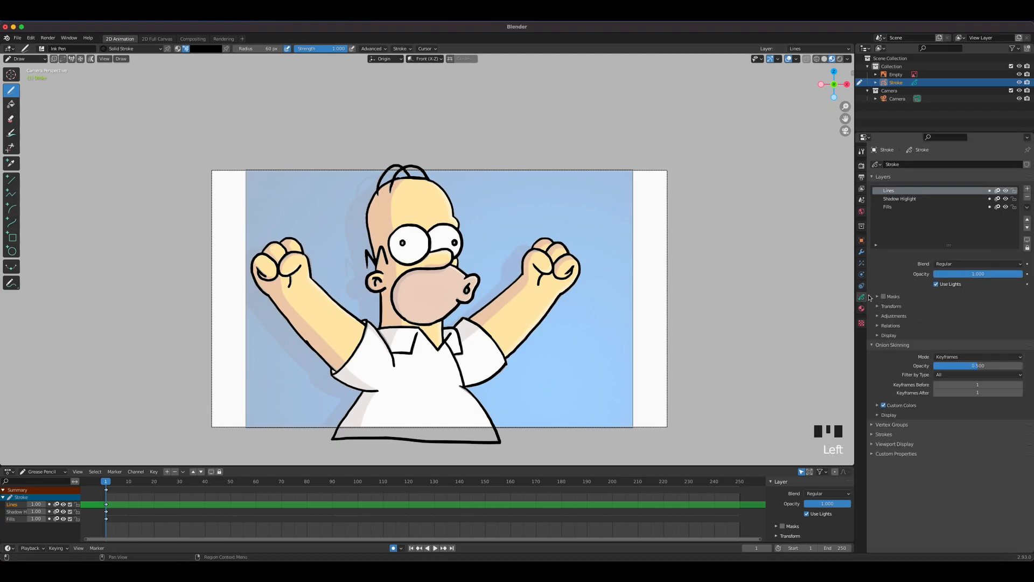
pyautogui.click(894, 209)
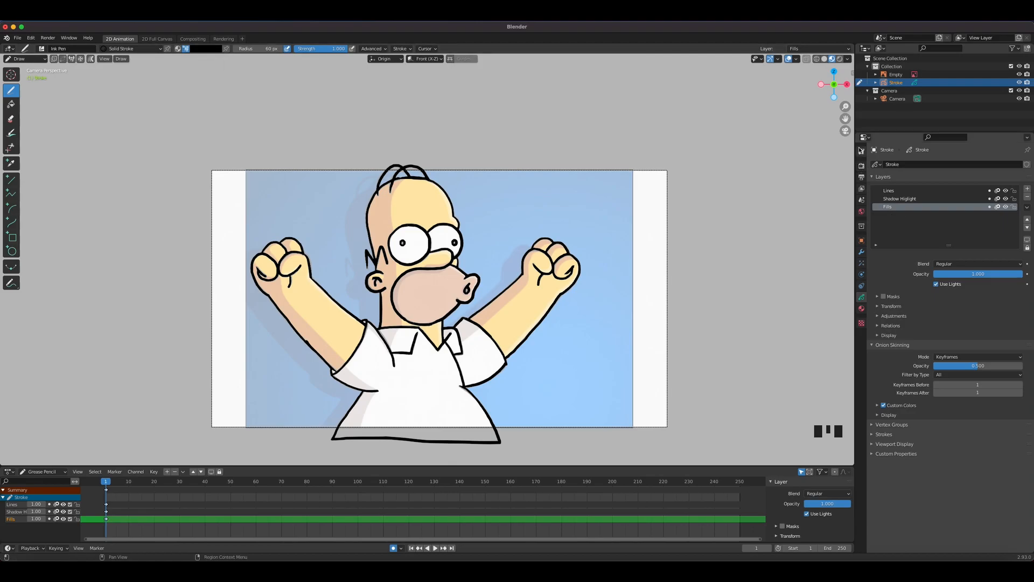
pyautogui.click(861, 151)
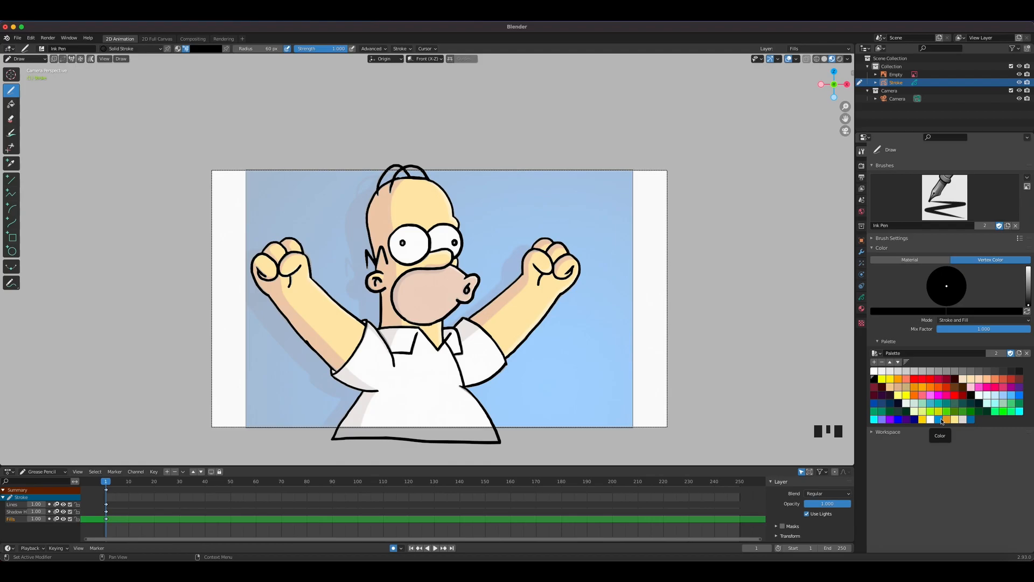
pyautogui.click(861, 297)
pyautogui.click(896, 190)
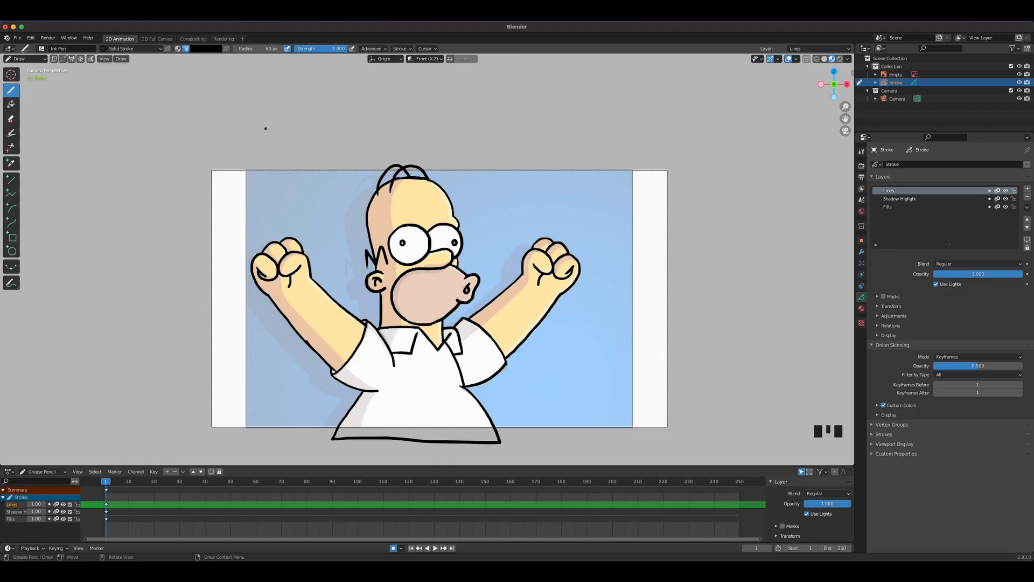
pyautogui.moveTo(190, 151)
pyautogui.mouseDown()
pyautogui.moveTo(490, 134)
pyautogui.moveTo(714, 148)
pyautogui.moveTo(713, 438)
pyautogui.moveTo(253, 452)
pyautogui.moveTo(175, 399)
pyautogui.moveTo(193, 150)
pyautogui.mouseUp()
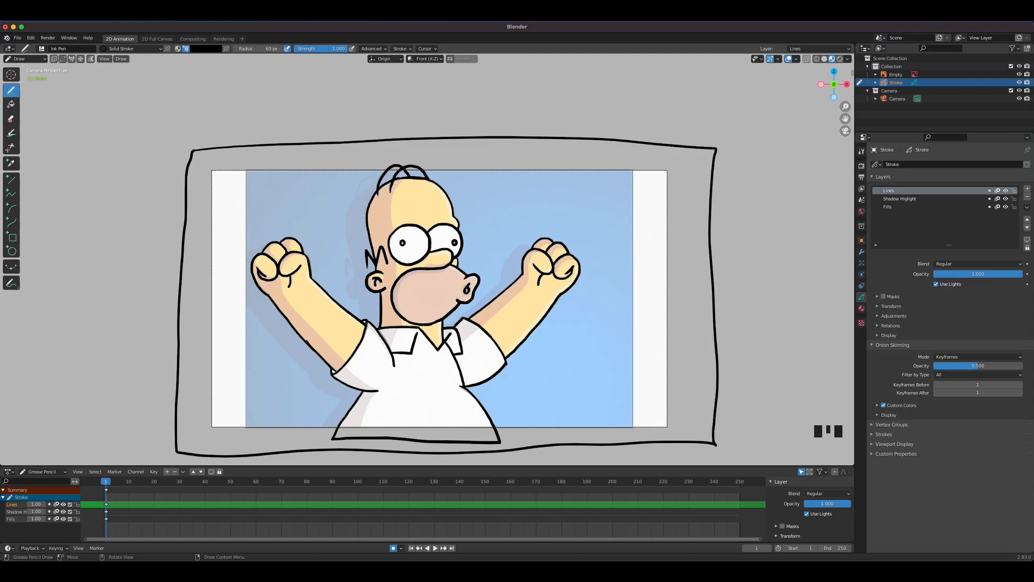
# - On the Fills layer, use the Fill tool with the Solid Fill material to fill the framed background blue
pyautogui.click(888, 207)
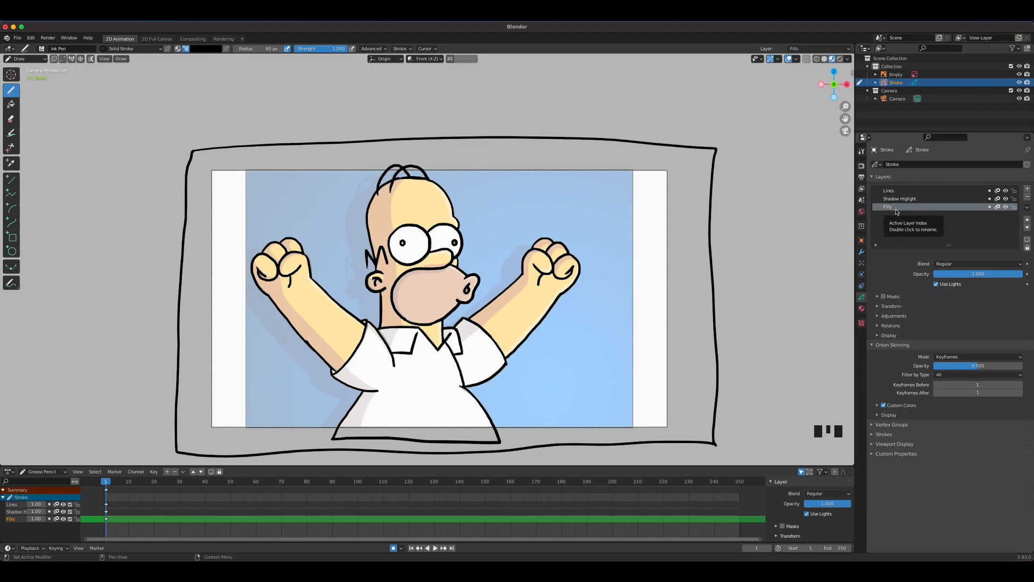
pyautogui.click(861, 150)
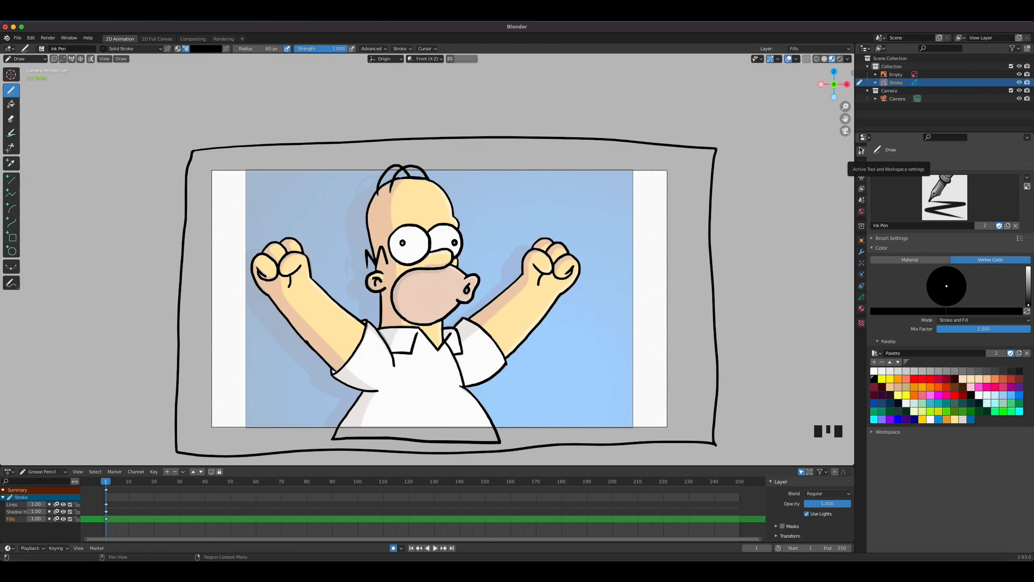
pyautogui.click(12, 105)
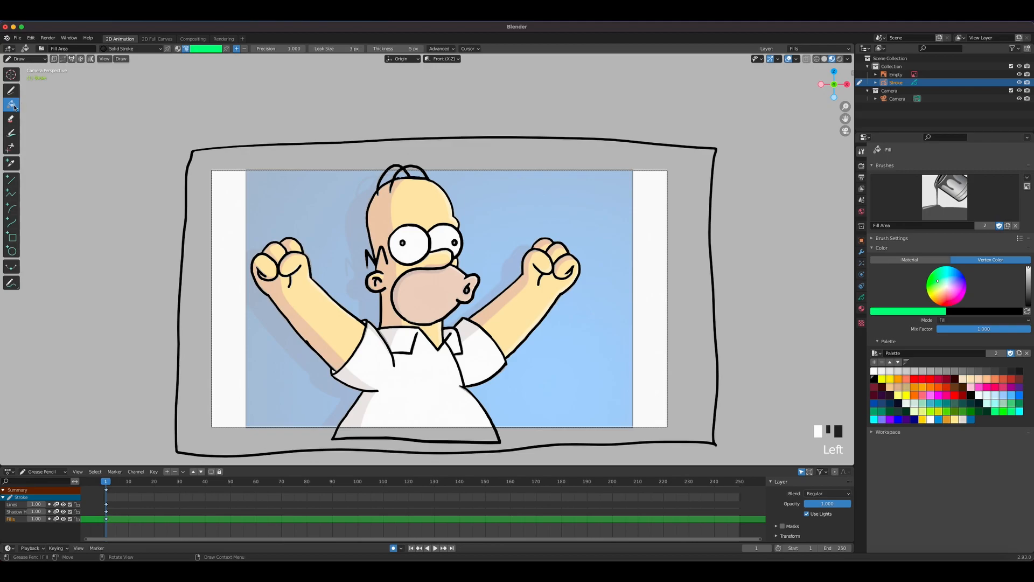
pyautogui.click(129, 51)
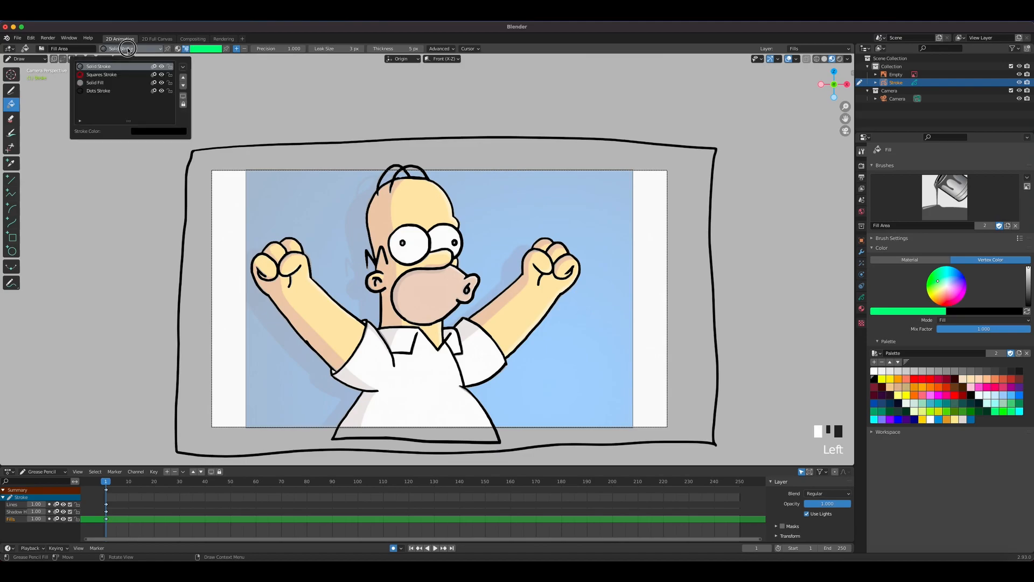
pyautogui.click(100, 84)
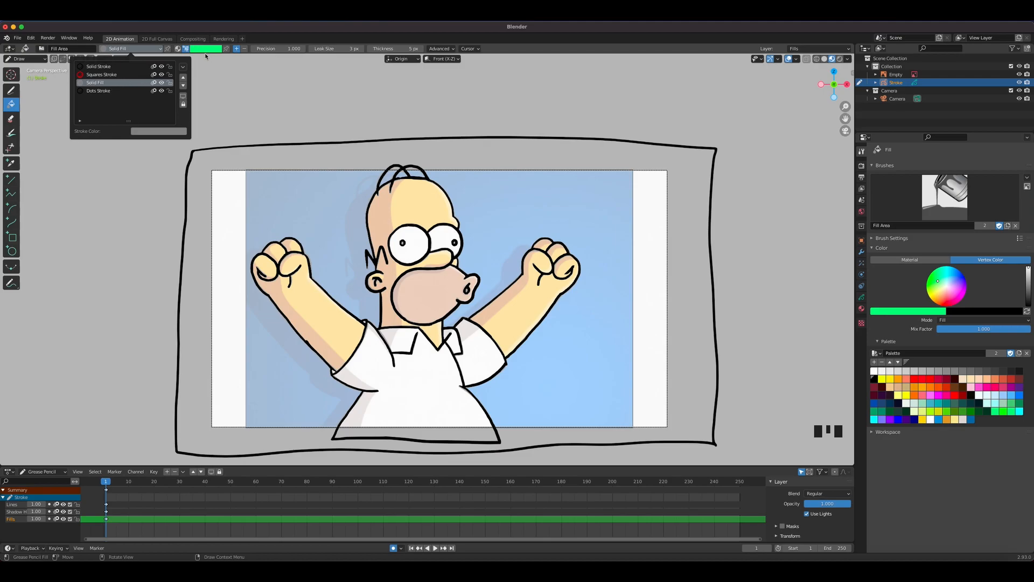
pyautogui.click(939, 419)
pyautogui.doubleClick(939, 420)
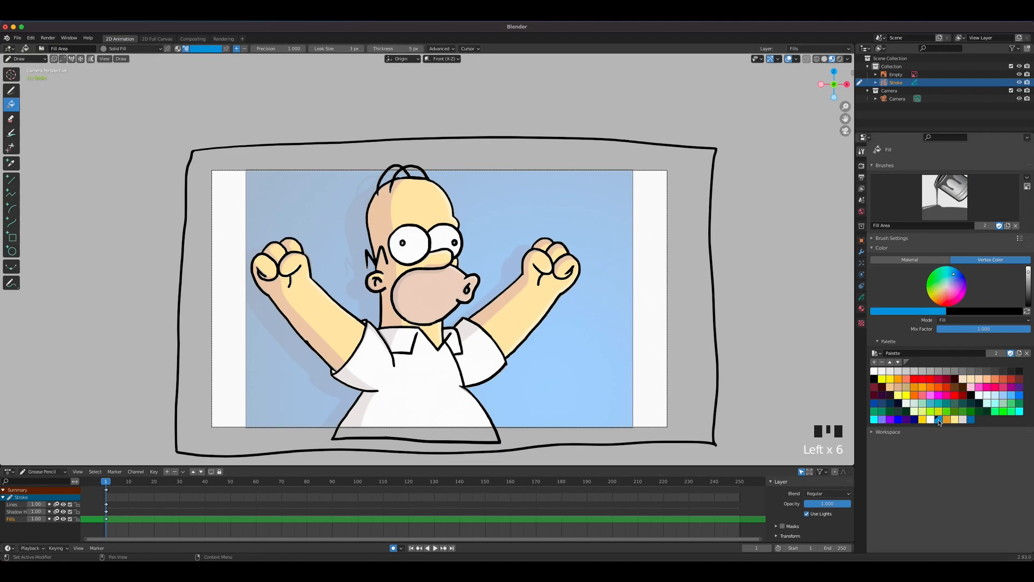
pyautogui.click(686, 318)
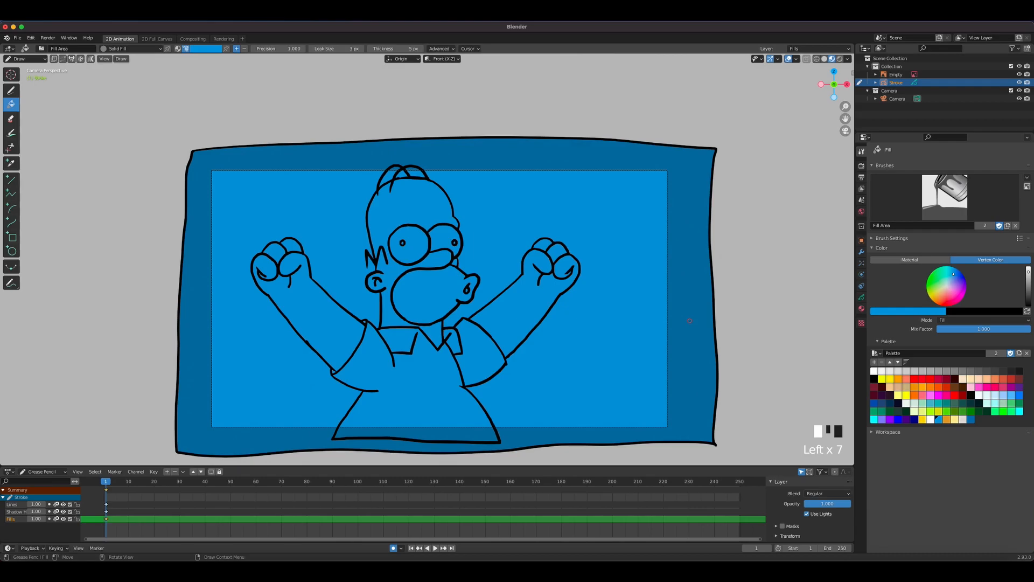
# - Pick a yellow palette colour and fill Homer's head and the right raised arm with it
pyautogui.click(861, 297)
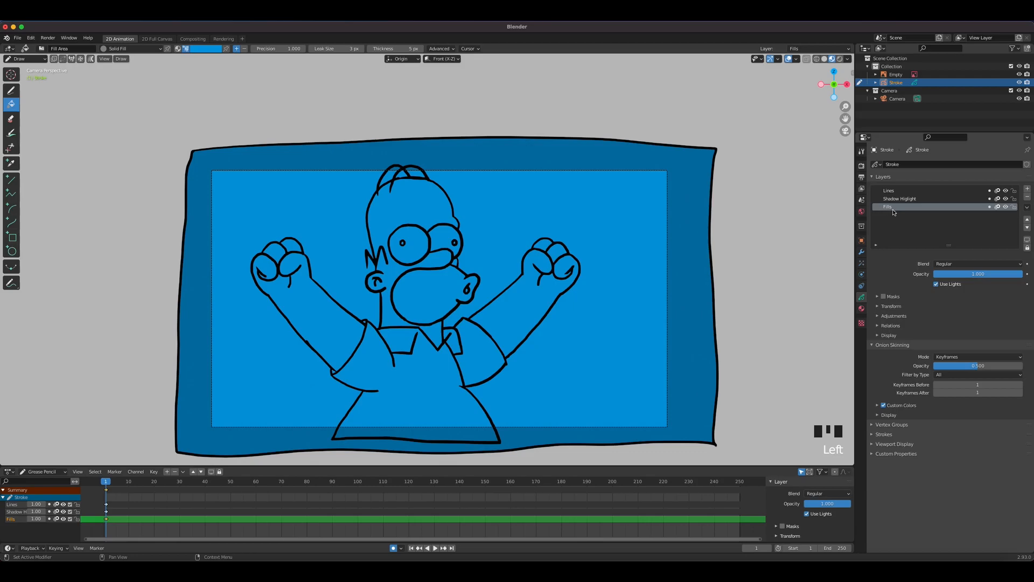
pyautogui.click(861, 151)
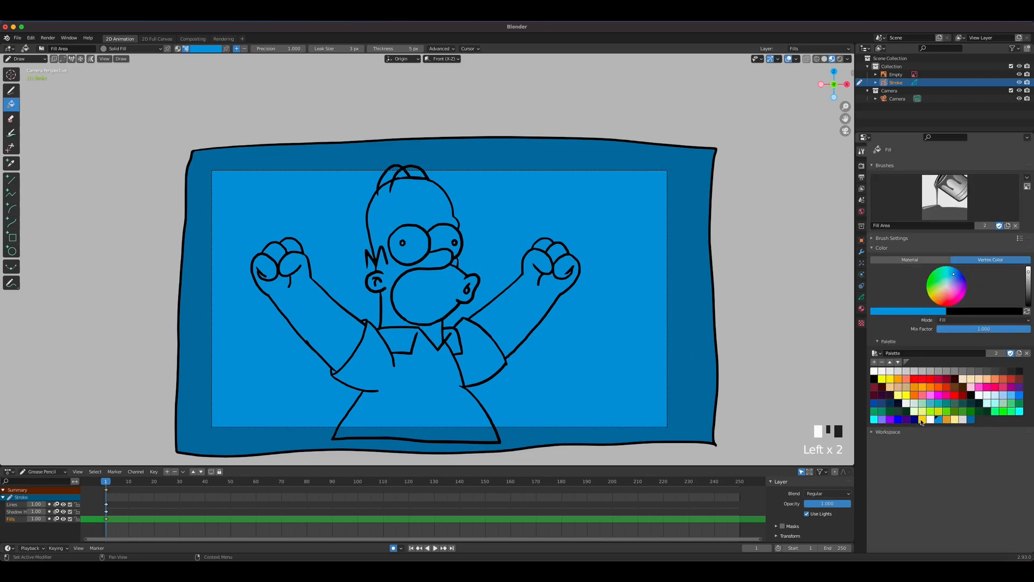
pyautogui.click(918, 420)
pyautogui.click(921, 420)
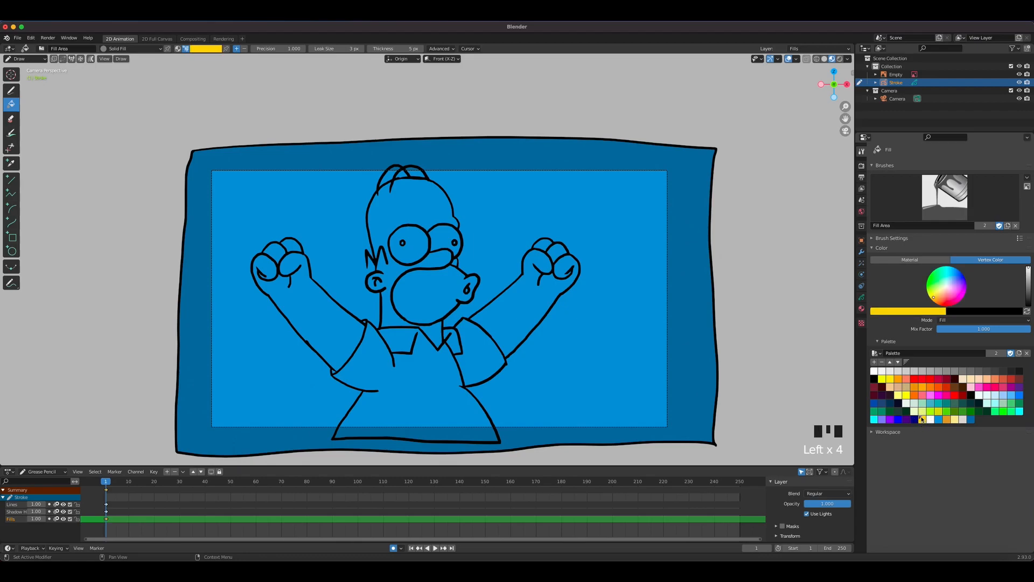
pyautogui.click(422, 202)
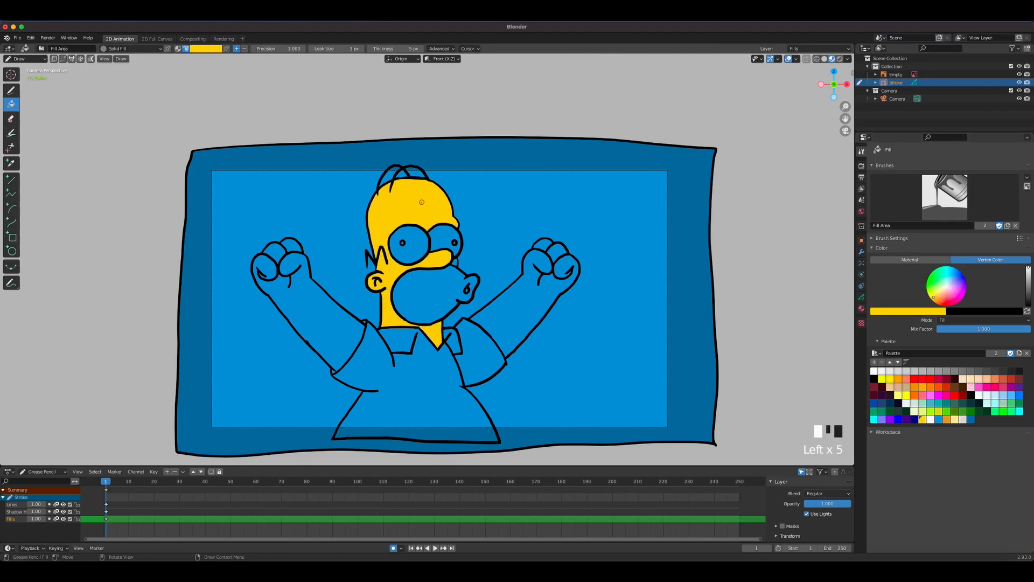
pyautogui.click(522, 311)
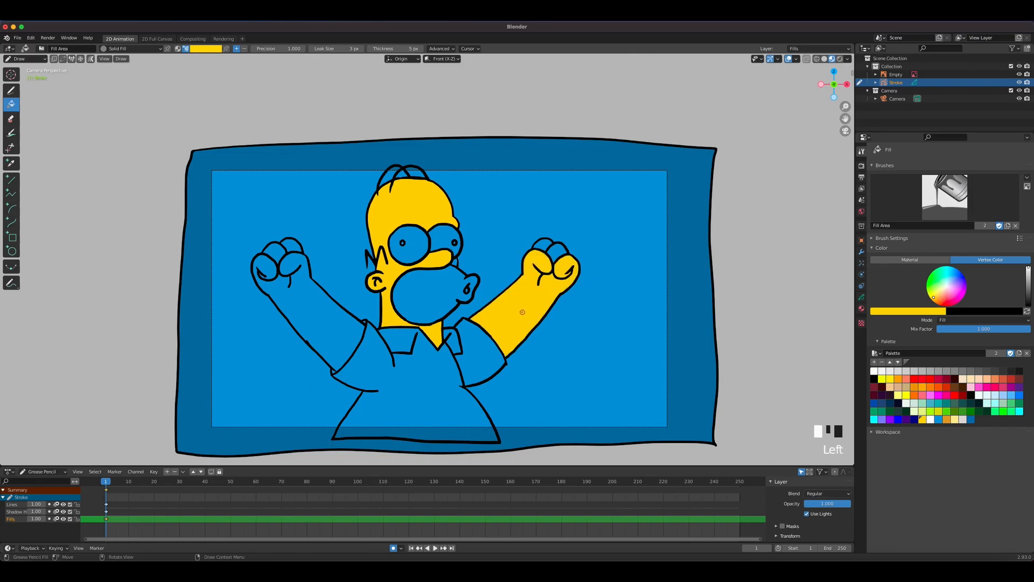
# - Hide the Stroke object and raise the reference image empty's opacity to 1.000
pyautogui.click(1019, 83)
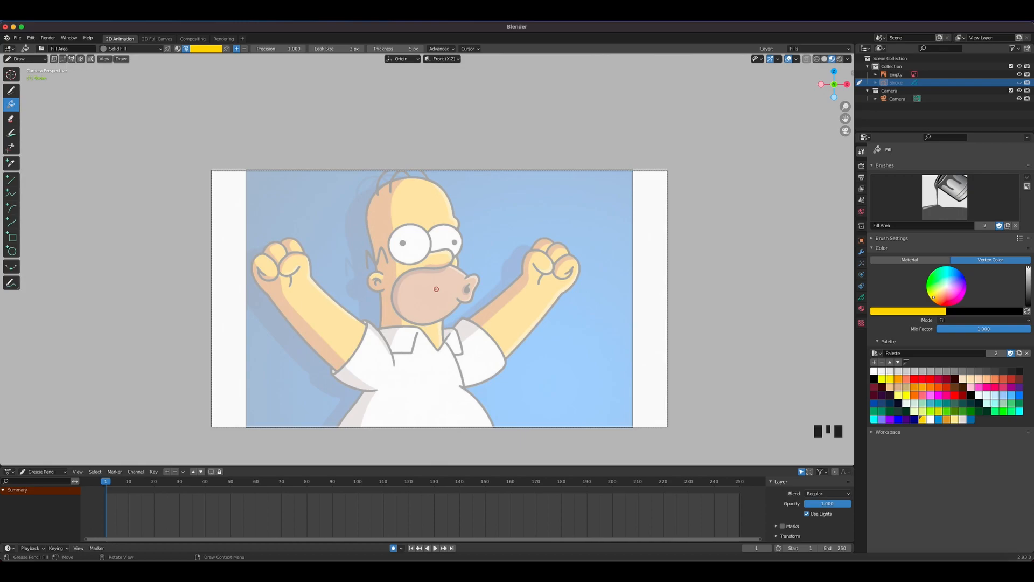
pyautogui.click(40, 59)
pyautogui.click(44, 72)
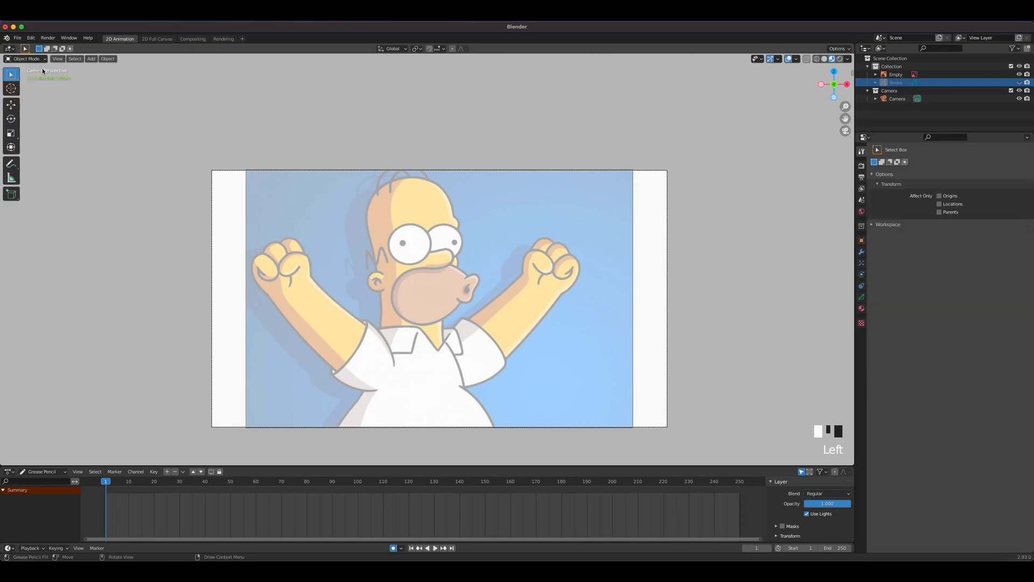
pyautogui.click(935, 75)
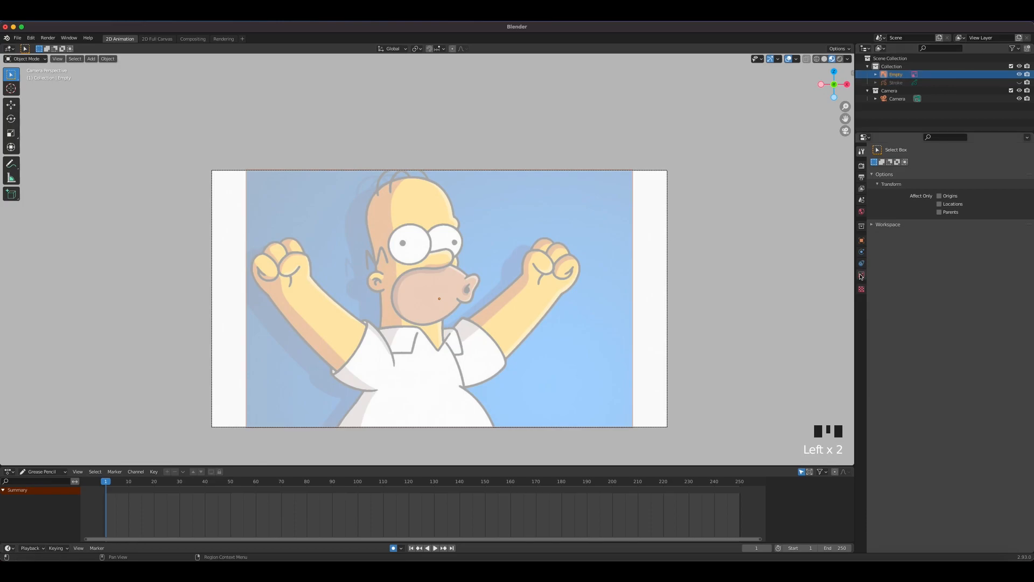
pyautogui.click(861, 275)
pyautogui.moveTo(987, 262); pyautogui.dragTo(1027, 262)
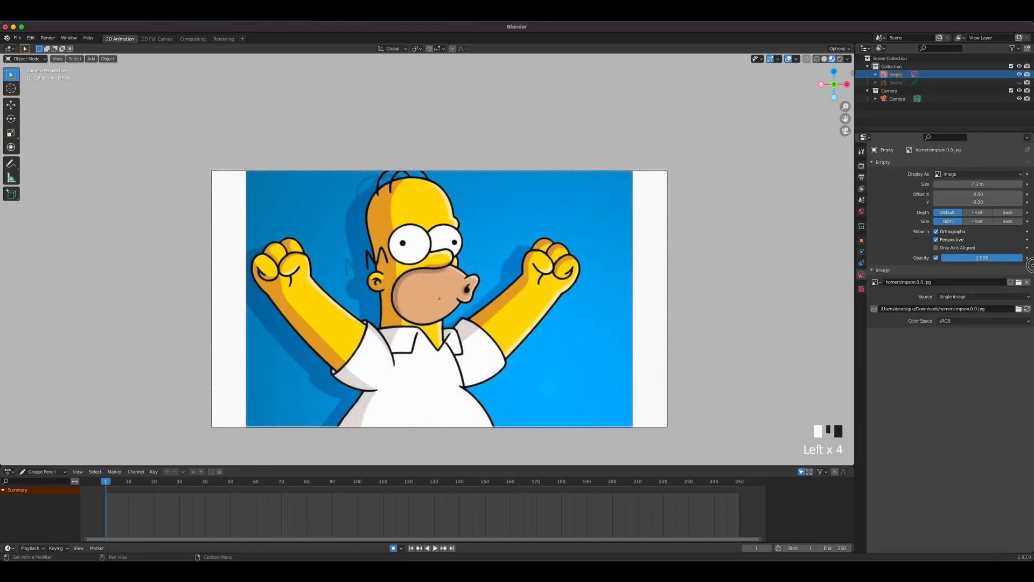
# - Show the Stroke object again and switch it back to Draw mode
pyautogui.click(1016, 82)
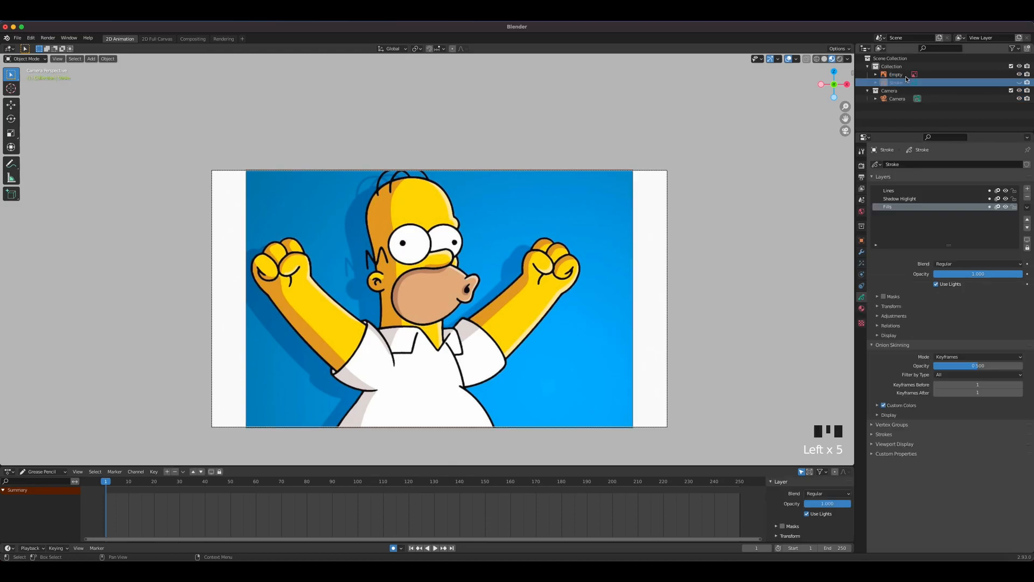
pyautogui.click(1019, 82)
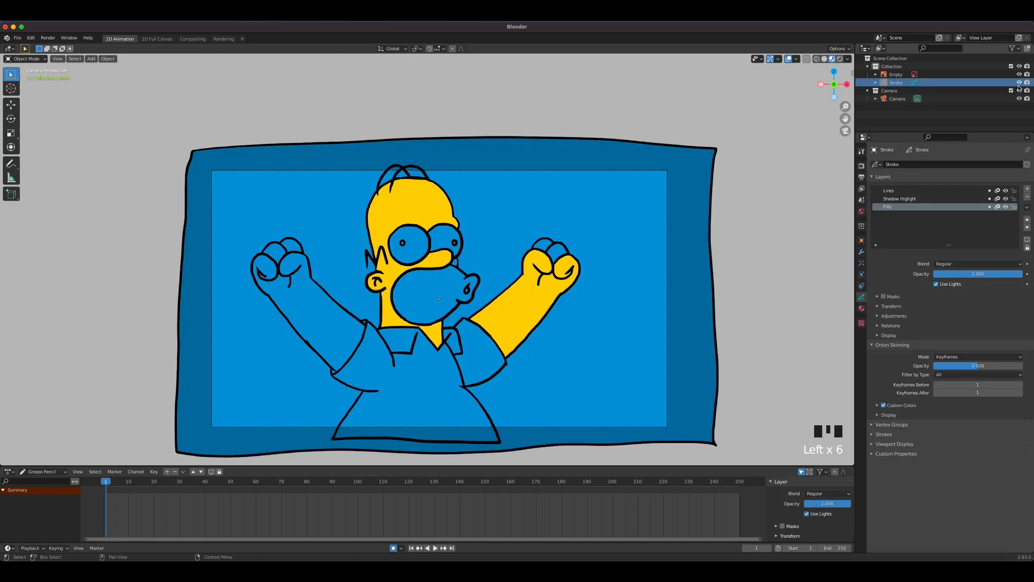
pyautogui.moveTo(25, 59); pyautogui.dragTo(30, 96)
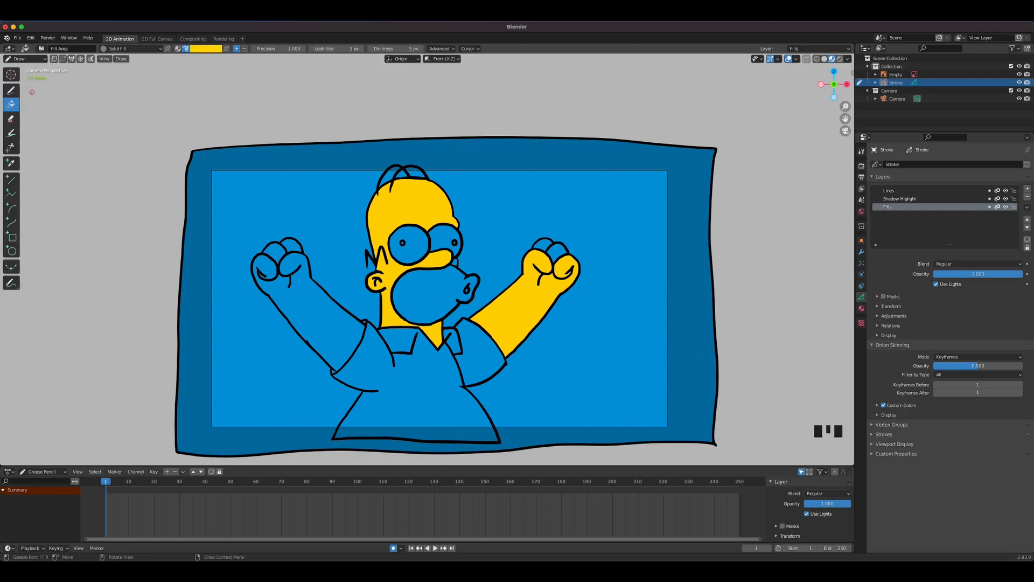
# - With the strokes hidden, eyedrop the muzzle's skin colour from the reference and add it to the palette
pyautogui.click(860, 151)
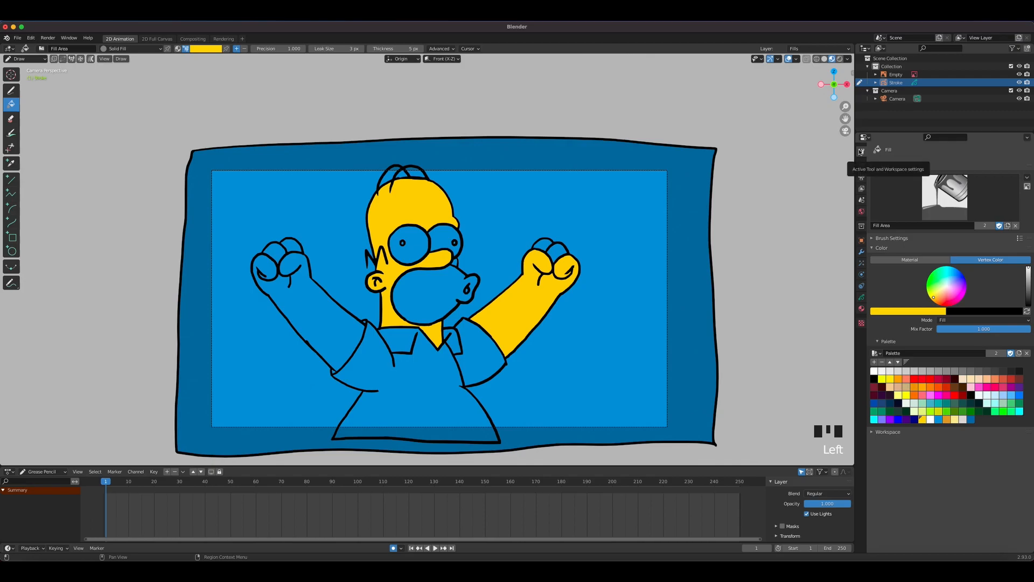
pyautogui.click(1018, 82)
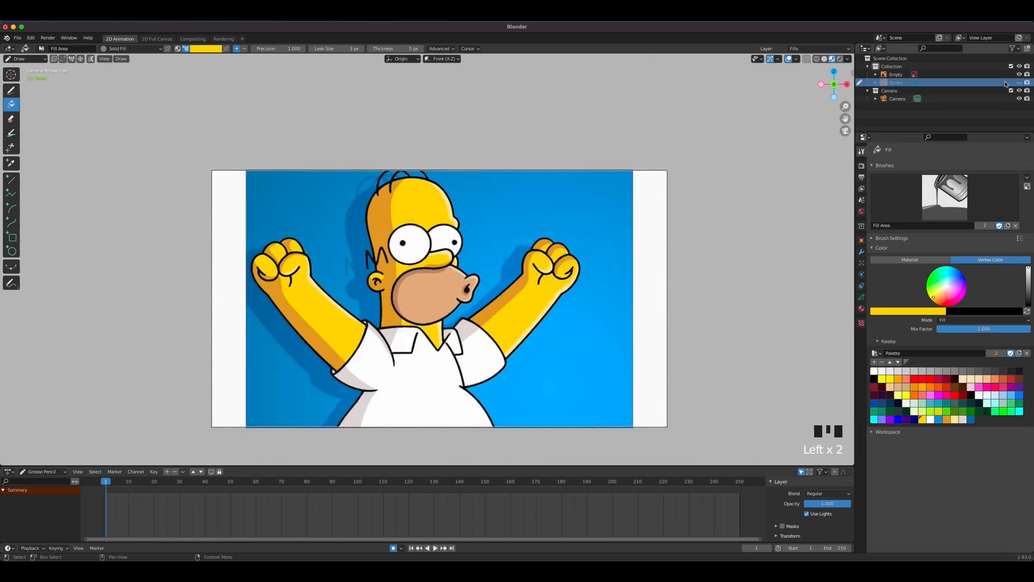
pyautogui.click(910, 311)
pyautogui.click(941, 282)
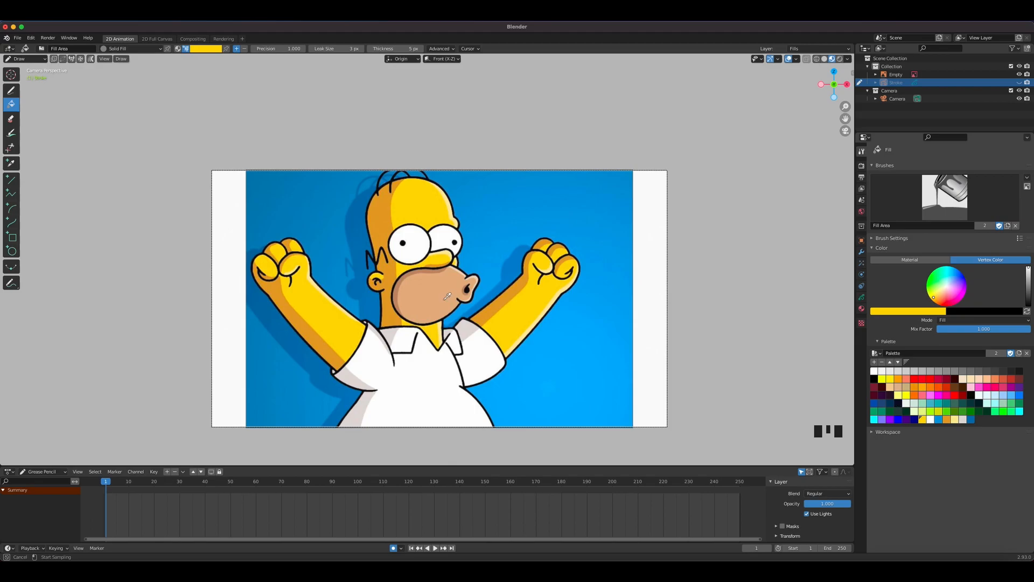
pyautogui.click(426, 292)
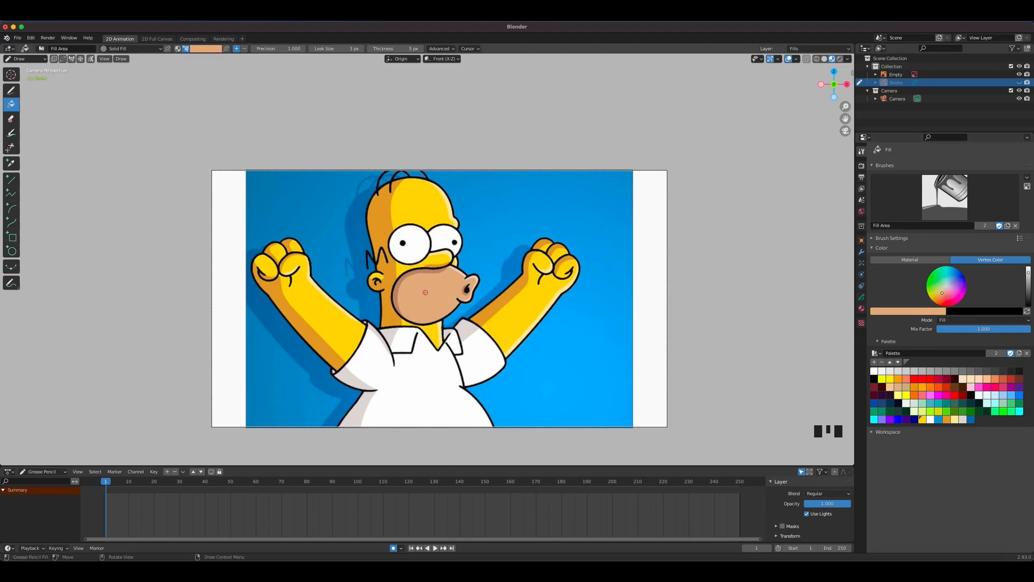
pyautogui.click(874, 361)
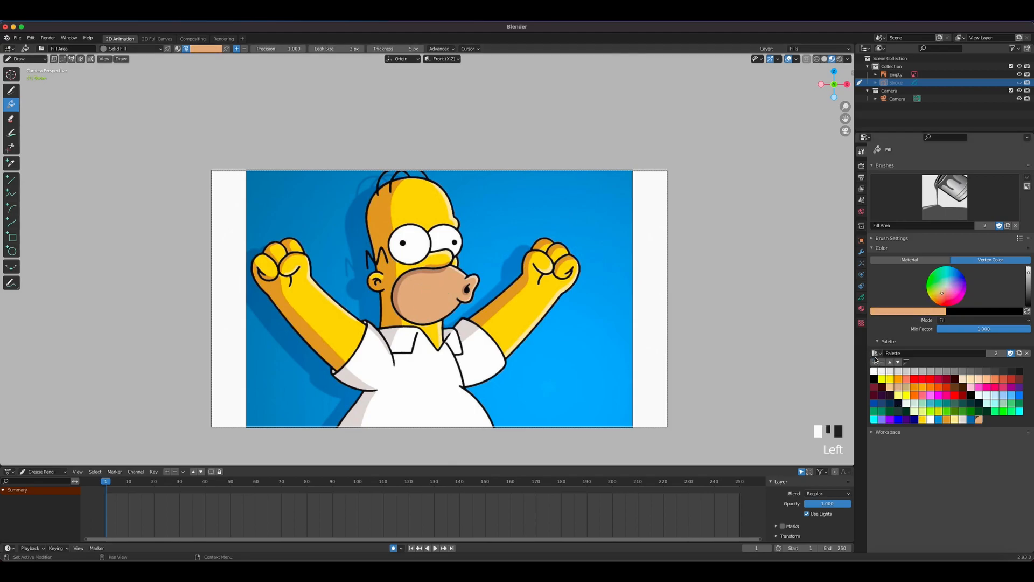
# - Eyedrop another skin tone from Homer's face on the reference and add it as a new palette swatch
pyautogui.click(440, 306)
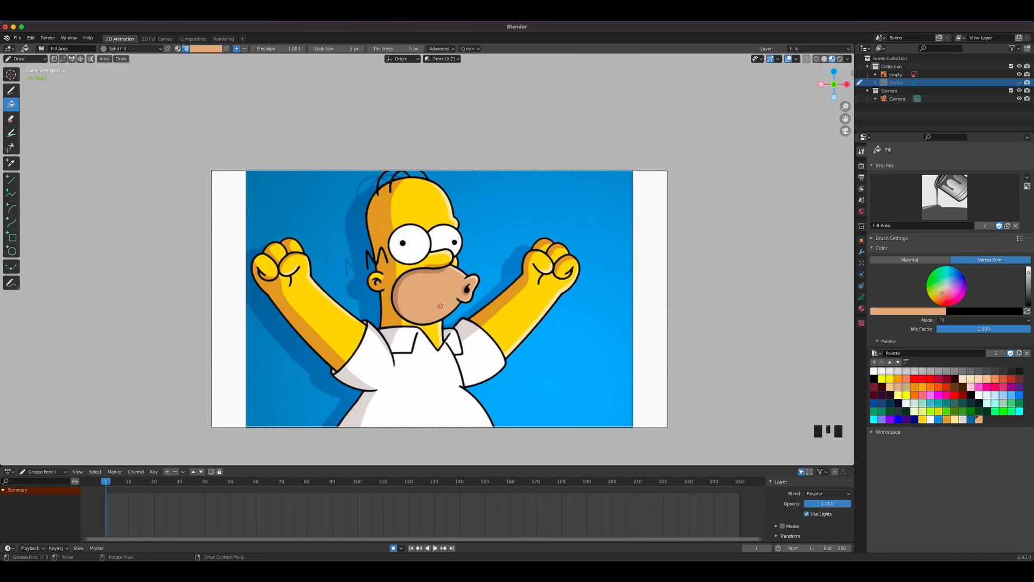
pyautogui.click(909, 311)
pyautogui.click(938, 283)
pyautogui.click(421, 267)
pyautogui.click(909, 311)
pyautogui.click(943, 283)
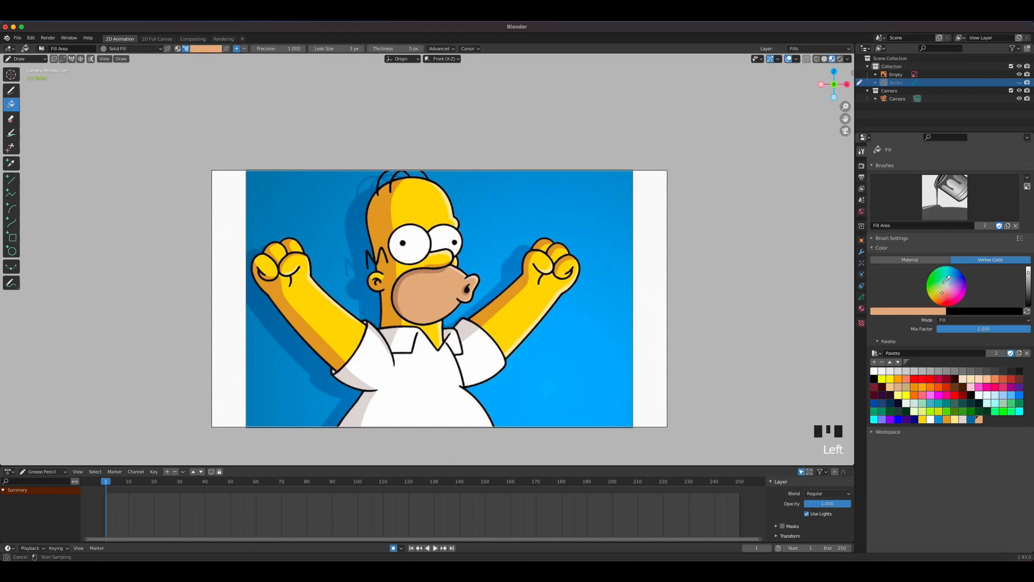
pyautogui.click(409, 273)
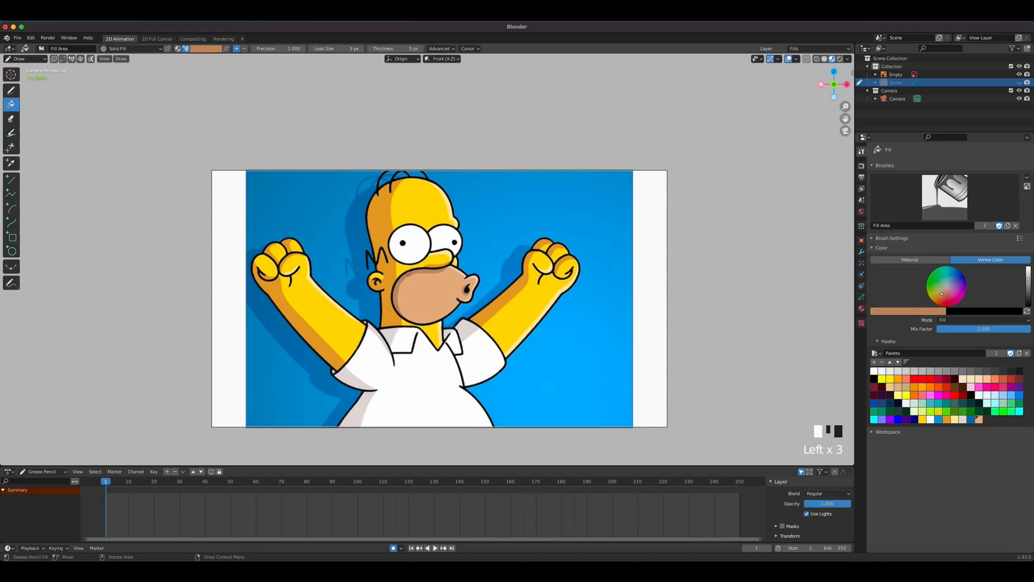
pyautogui.click(874, 362)
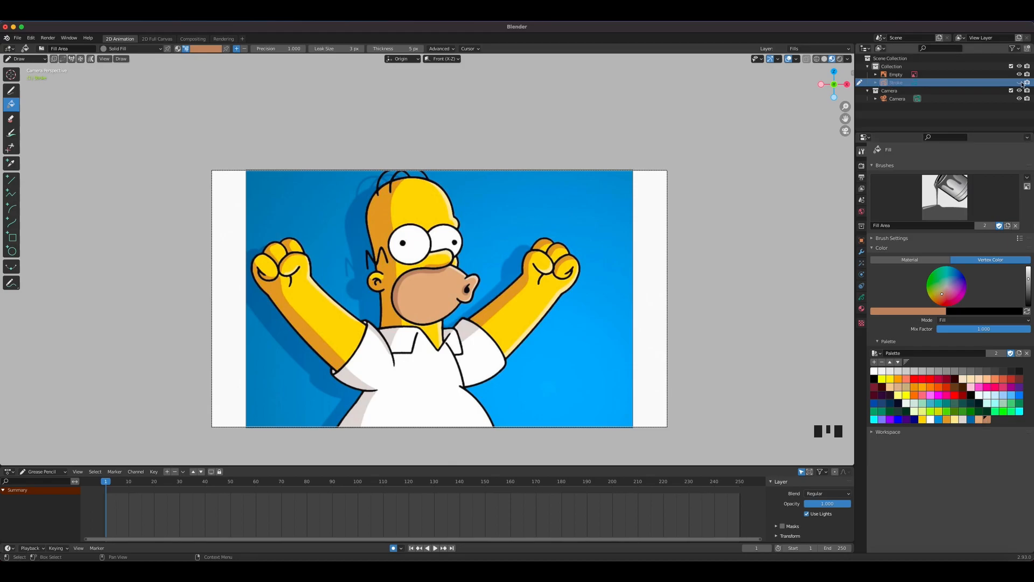
# - Show the strokes again and fill Homer's muzzle with the newly added skin colour swatch
pyautogui.click(1019, 82)
pyautogui.click(993, 82)
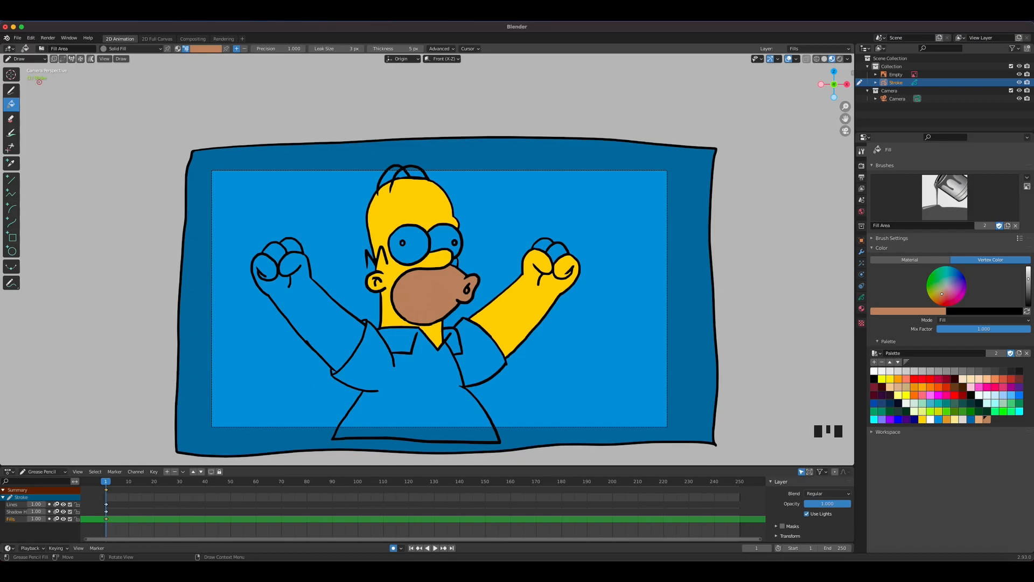
pyautogui.click(982, 421)
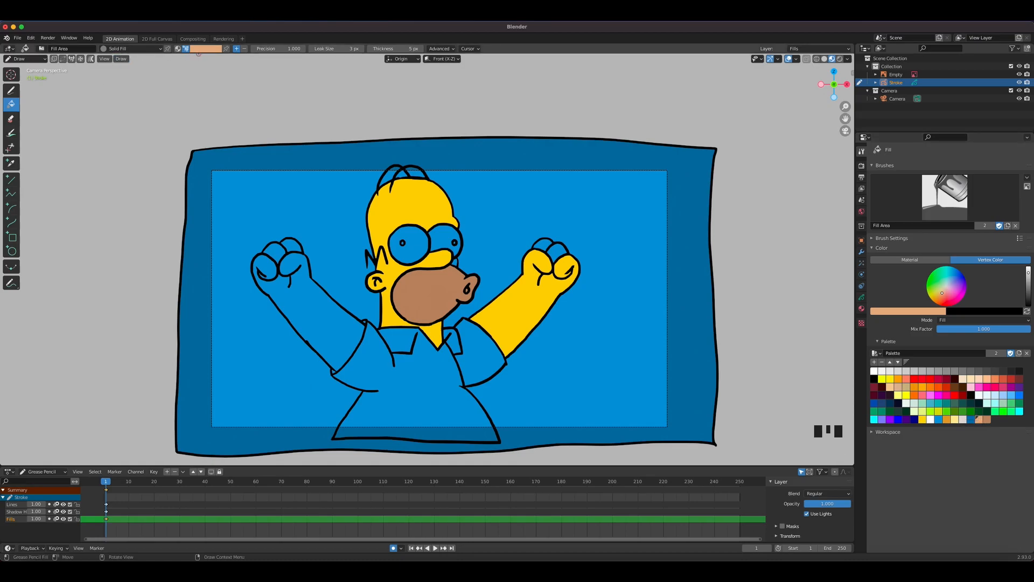
pyautogui.click(422, 296)
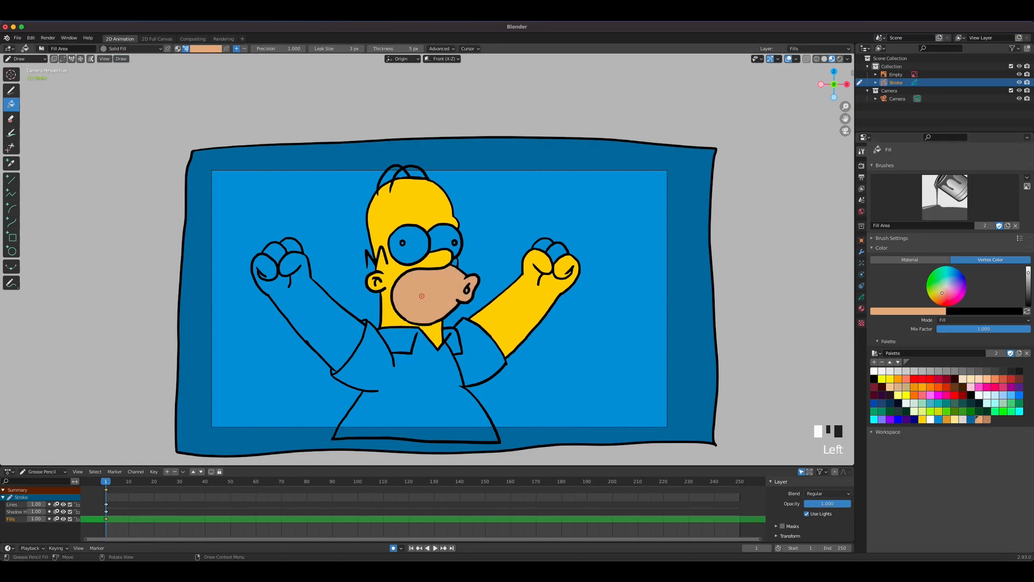
# - Pick the yellow swatch and fill Homer's two fists and remaining yellow face areas
pyautogui.click(924, 419)
pyautogui.click(924, 419)
pyautogui.click(555, 249)
pyautogui.click(546, 245)
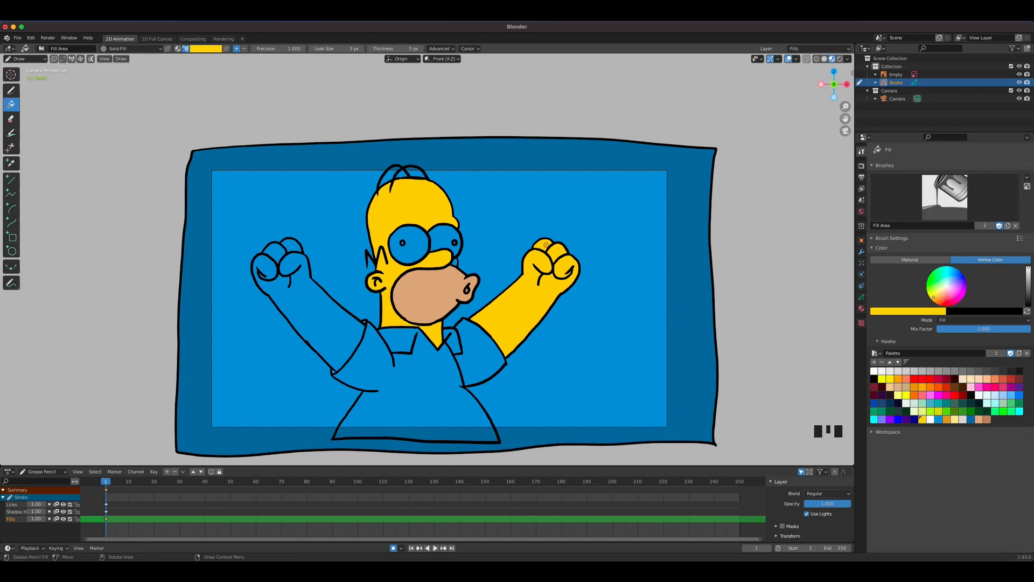
pyautogui.click(328, 324)
pyautogui.click(274, 250)
pyautogui.click(290, 245)
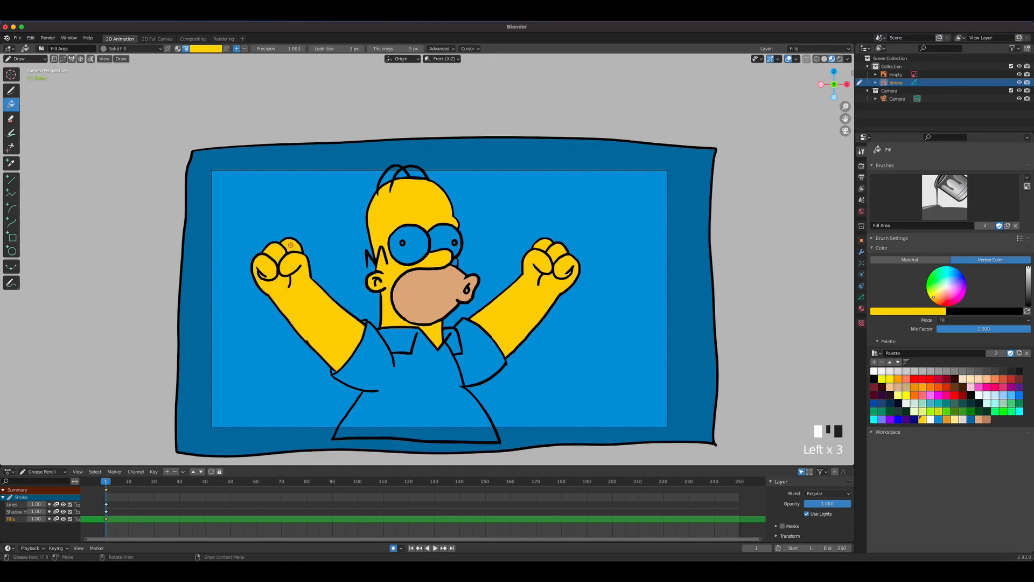
pyautogui.click(455, 262)
# - Pick the white swatch and fill Homer's eyes and his shirt
pyautogui.click(930, 419)
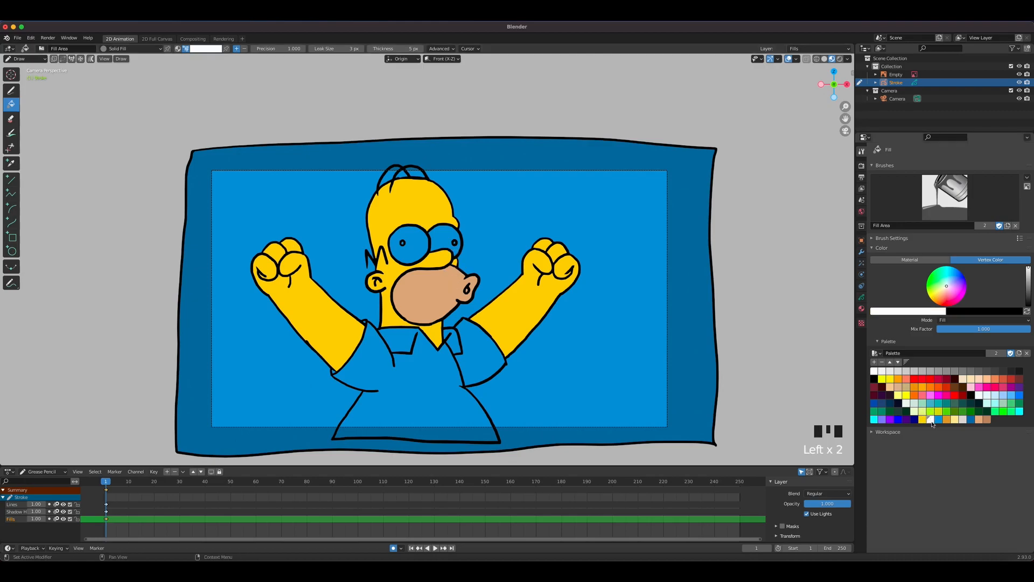
pyautogui.click(415, 243)
pyautogui.click(448, 241)
pyautogui.click(439, 377)
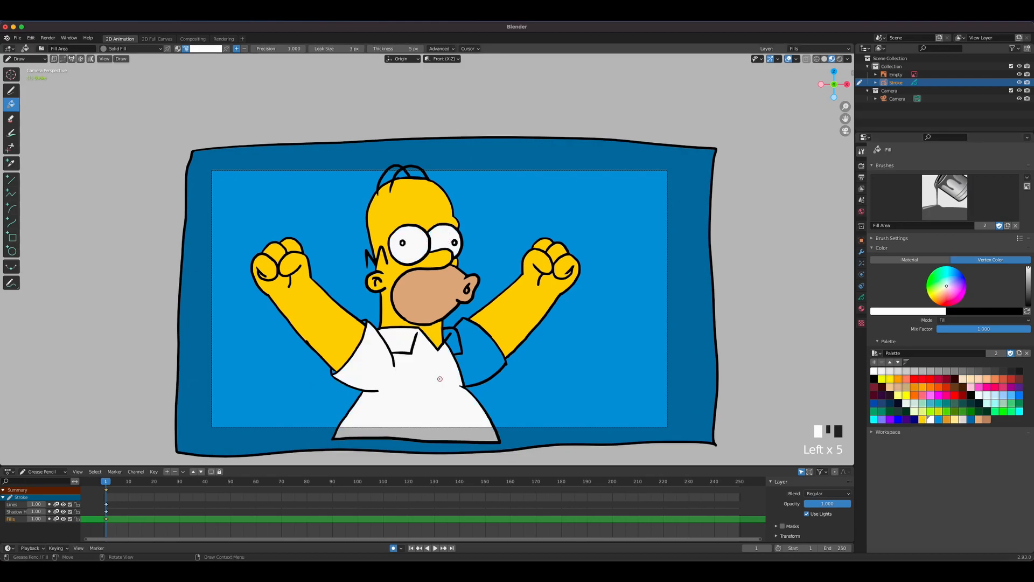
pyautogui.click(481, 348)
pyautogui.click(454, 343)
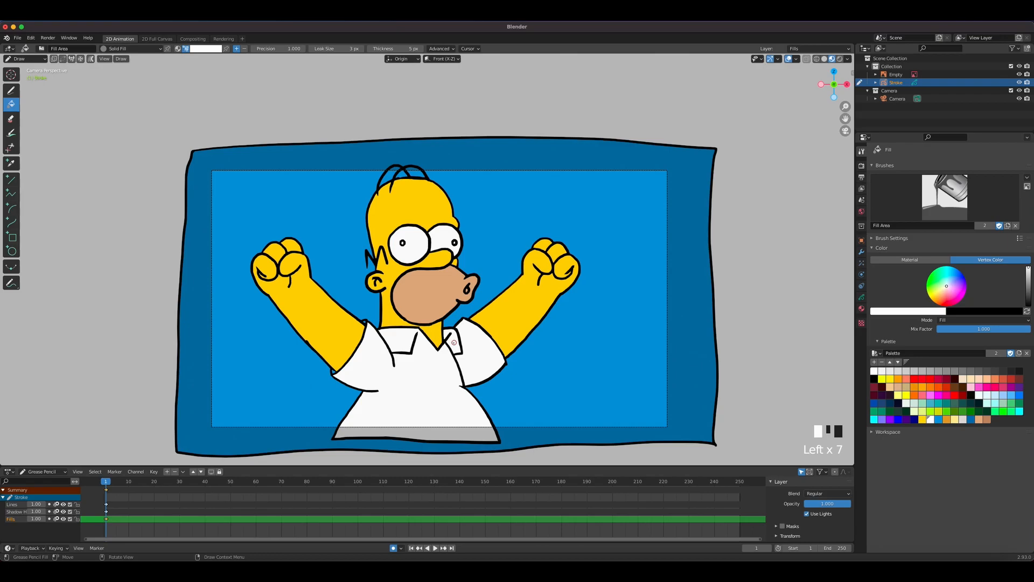
# - Pick the black swatch and fill the small enclosed areas on Homer's nose and eyes
pyautogui.click(874, 378)
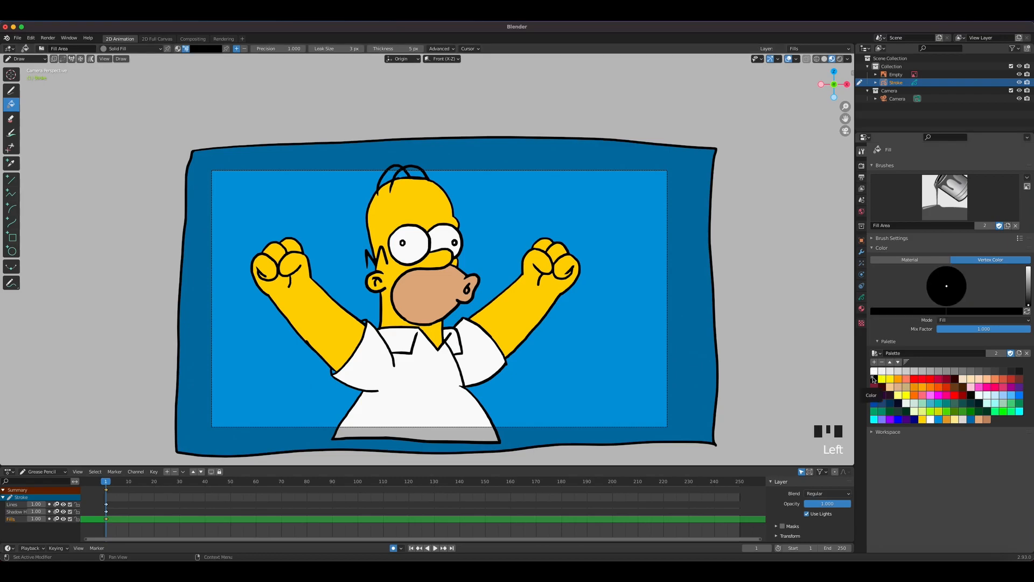
pyautogui.click(467, 289)
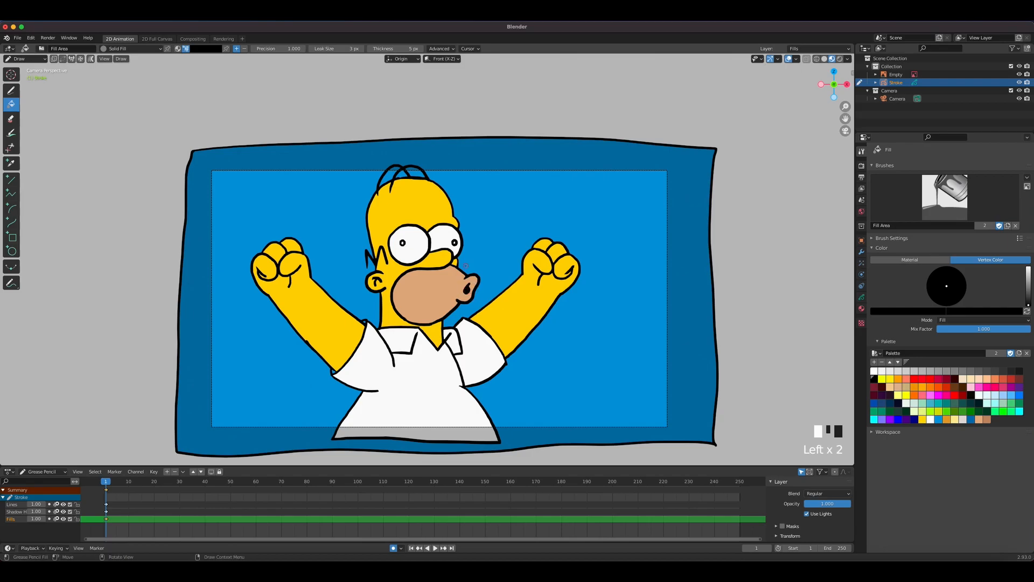
pyautogui.click(455, 242)
pyautogui.click(404, 240)
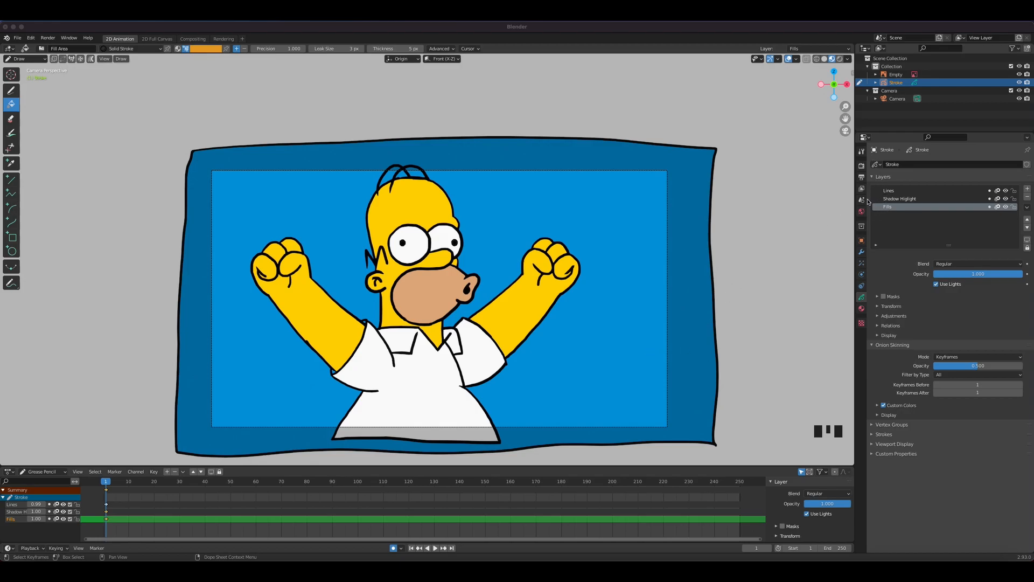
# - Make the Shadow Highlight layer active and return to the active tool settings
pyautogui.click(904, 200)
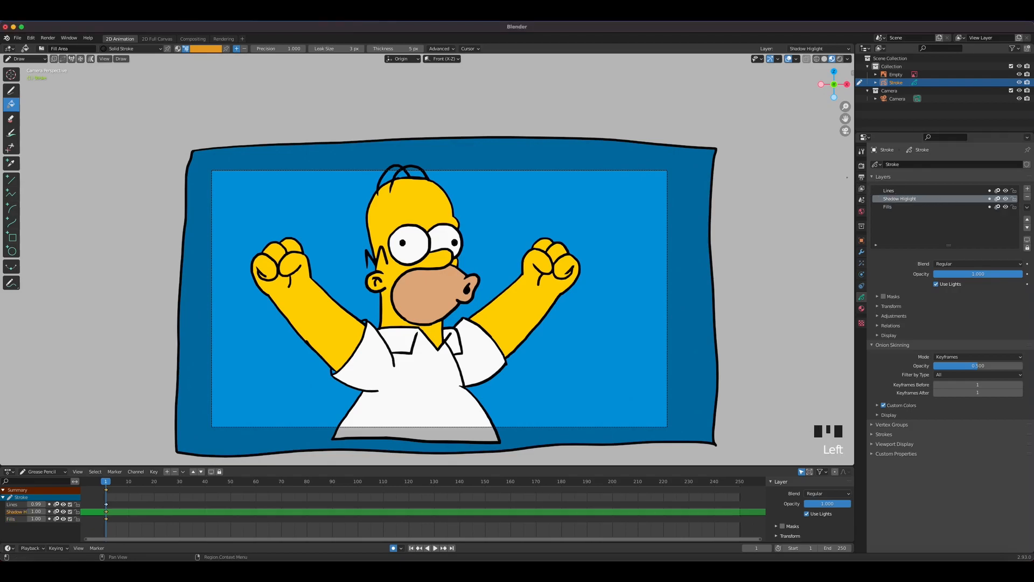
pyautogui.click(862, 152)
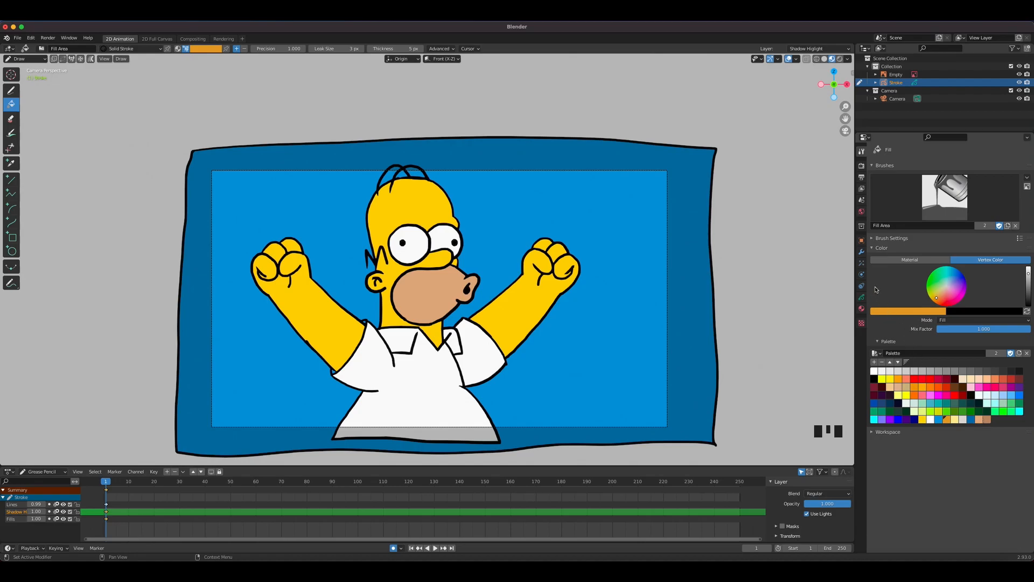
# - Hide the Fills layer, make Shadow Highlight the active layer and return to the active tool settings
pyautogui.click(861, 298)
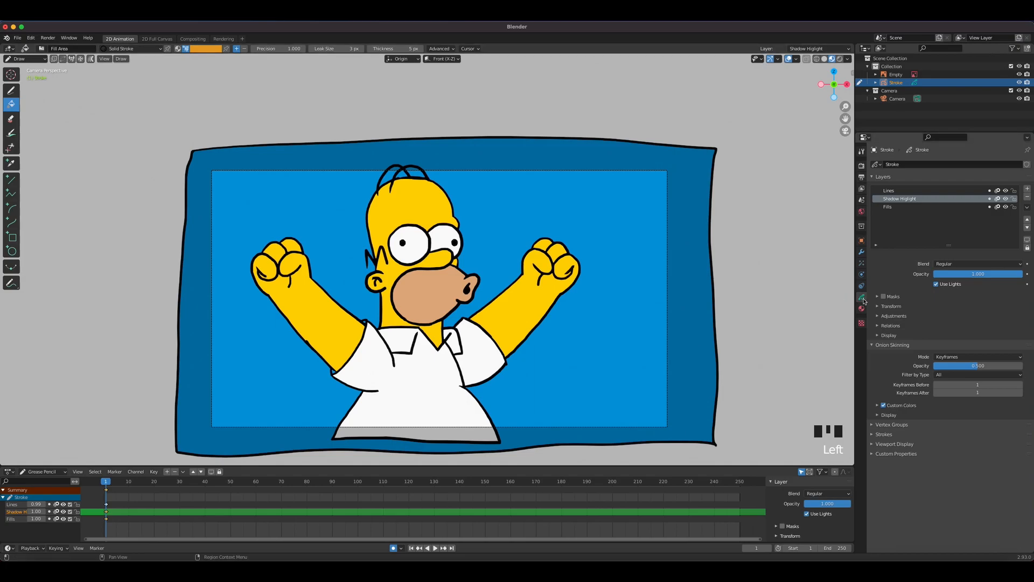
pyautogui.click(887, 208)
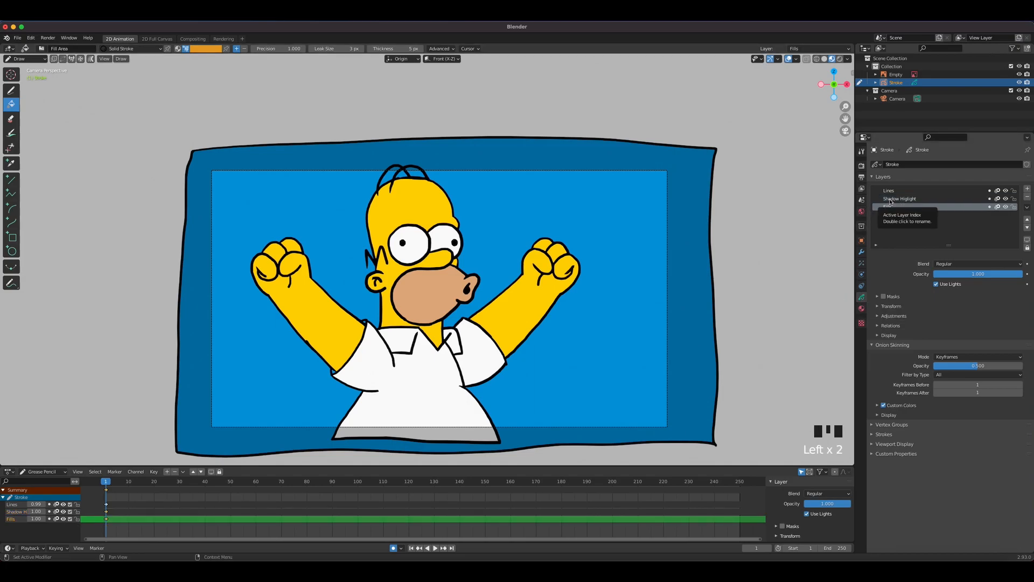
pyautogui.click(1006, 207)
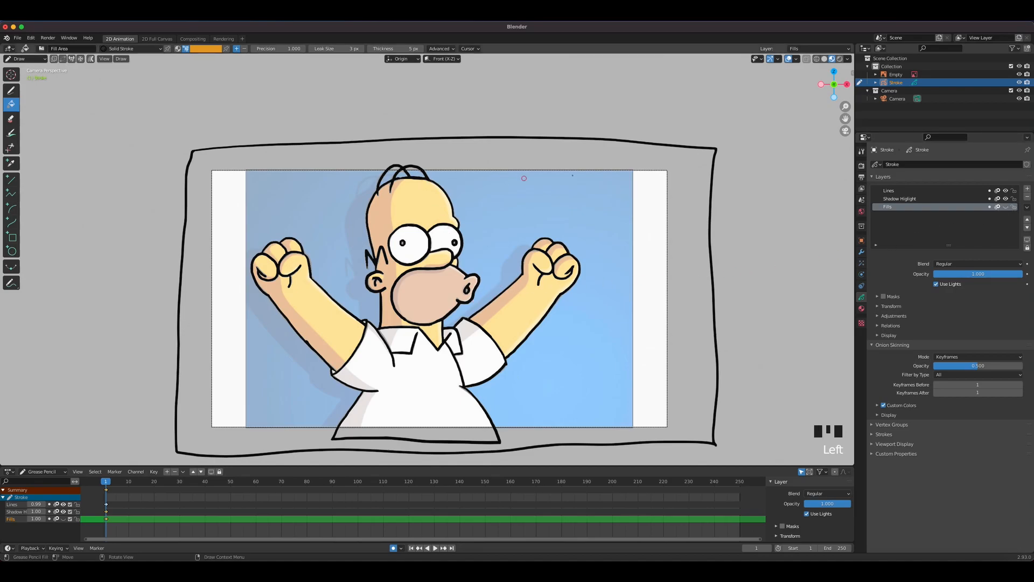
pyautogui.click(1006, 190)
pyautogui.click(1006, 191)
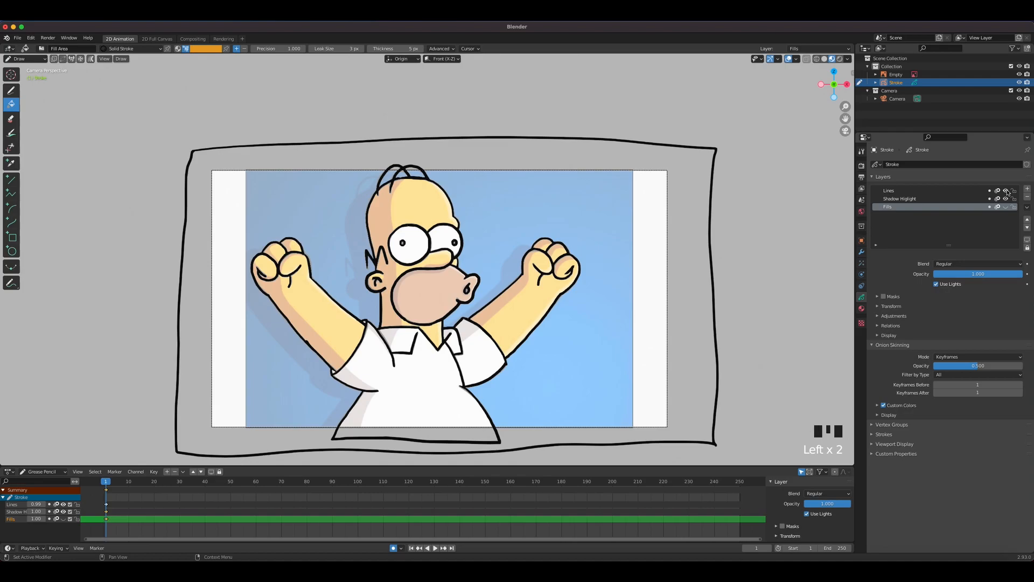
pyautogui.click(920, 203)
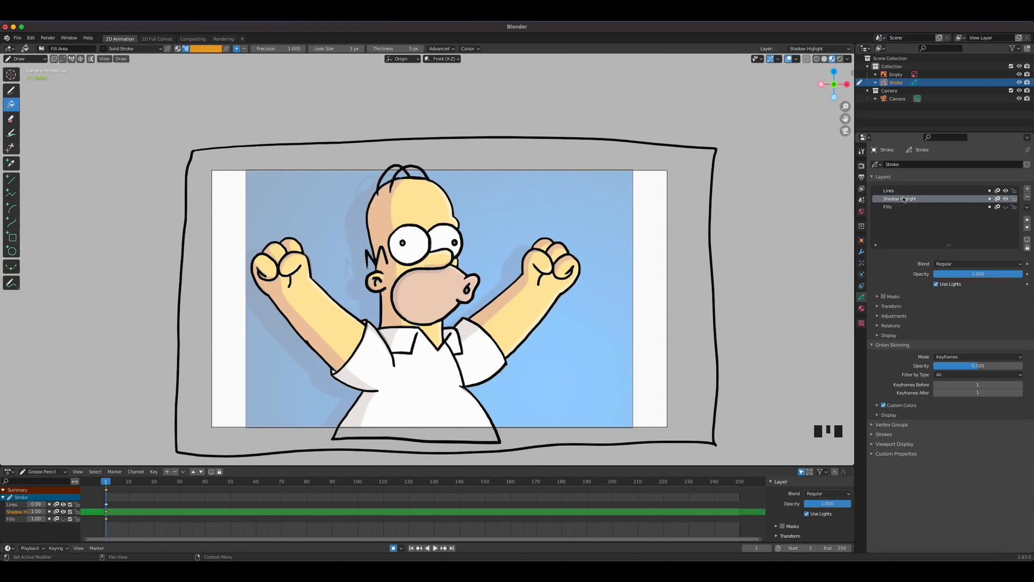
pyautogui.click(862, 154)
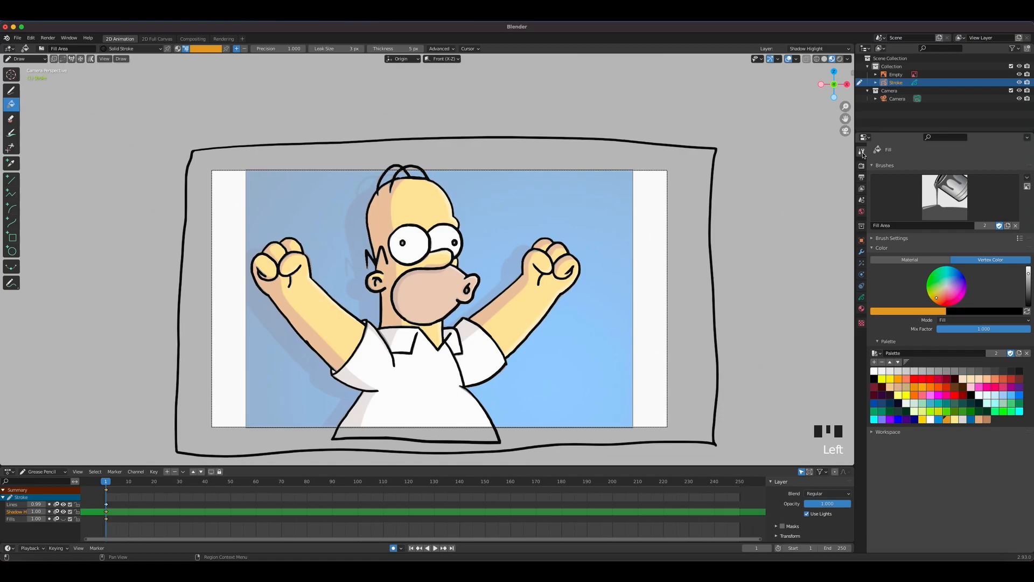
# - Switch to the Draw tool and try a test stroke beside Homer's left fist, undoing it
pyautogui.click(12, 90)
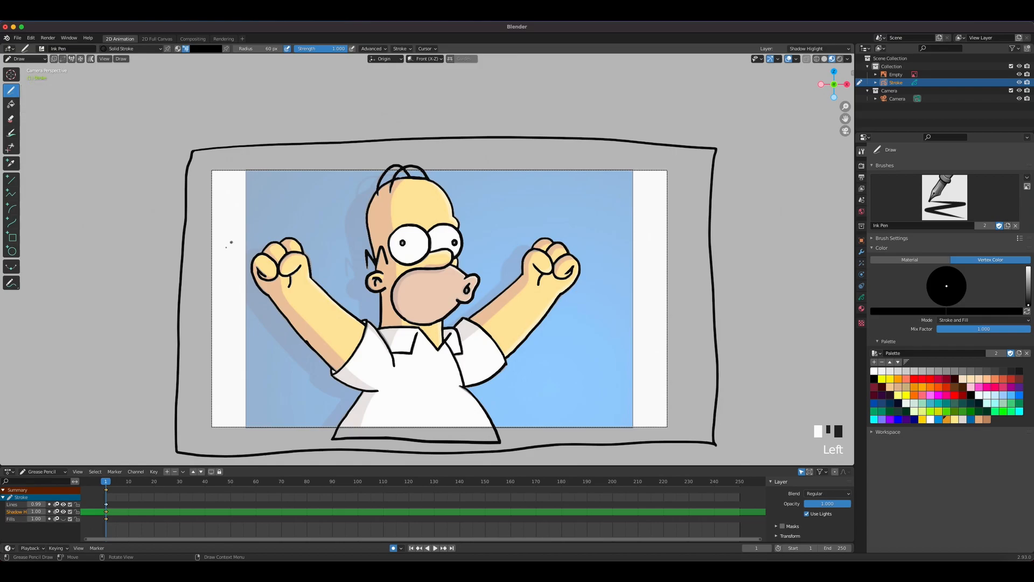
pyautogui.moveTo(214, 267); pyautogui.dragTo(301, 203)
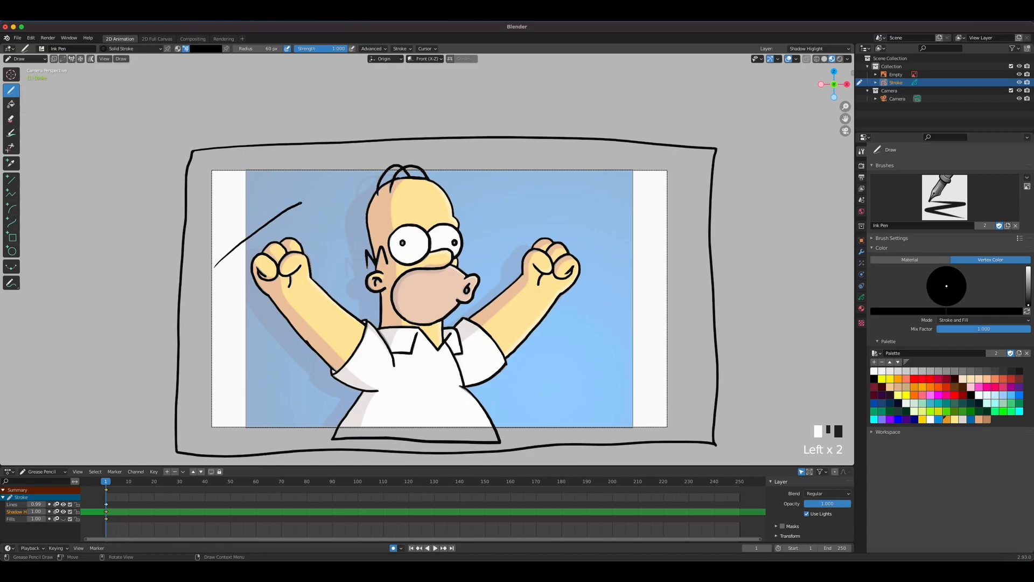
pyautogui.hotkey('ctrl', 'z')
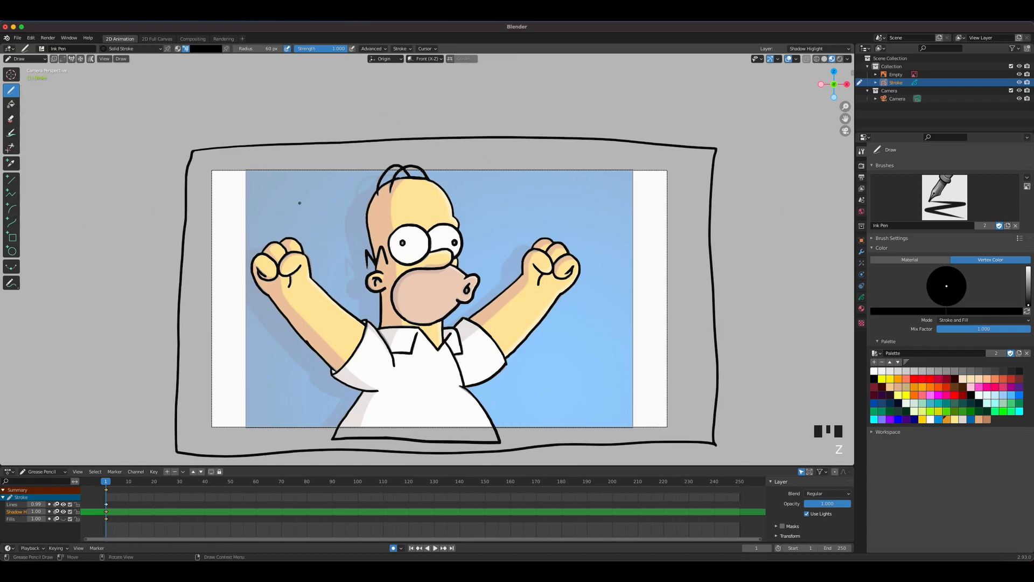
# - Set the drawing material to Solid Fill, then draw a test fill shape over the fist and undo it
pyautogui.click(133, 49)
pyautogui.click(117, 83)
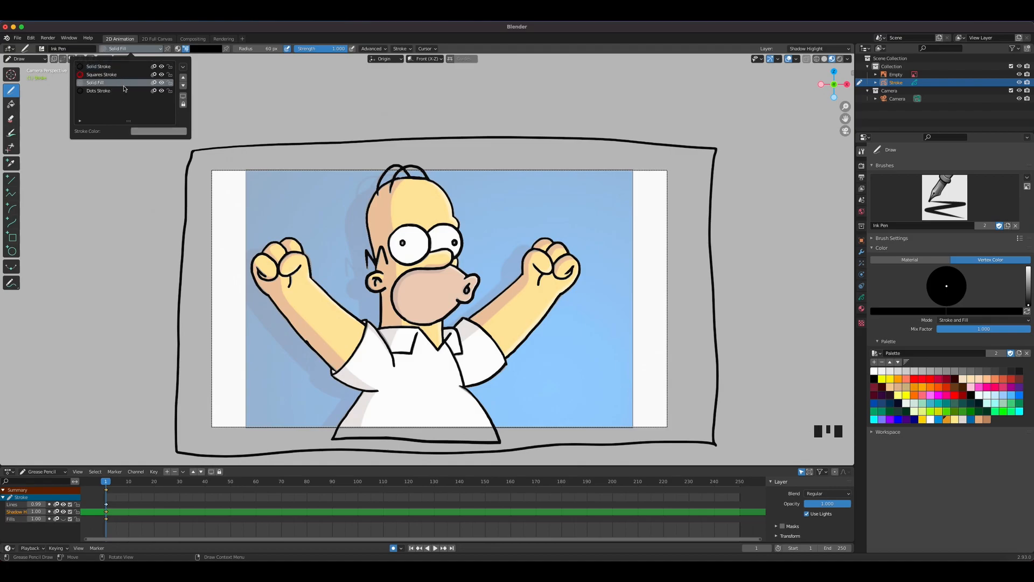
pyautogui.moveTo(269, 218)
pyautogui.mouseDown()
pyautogui.moveTo(302, 166)
pyautogui.moveTo(351, 178)
pyautogui.moveTo(322, 204)
pyautogui.moveTo(316, 247)
pyautogui.moveTo(274, 270)
pyautogui.moveTo(269, 216)
pyautogui.mouseUp()
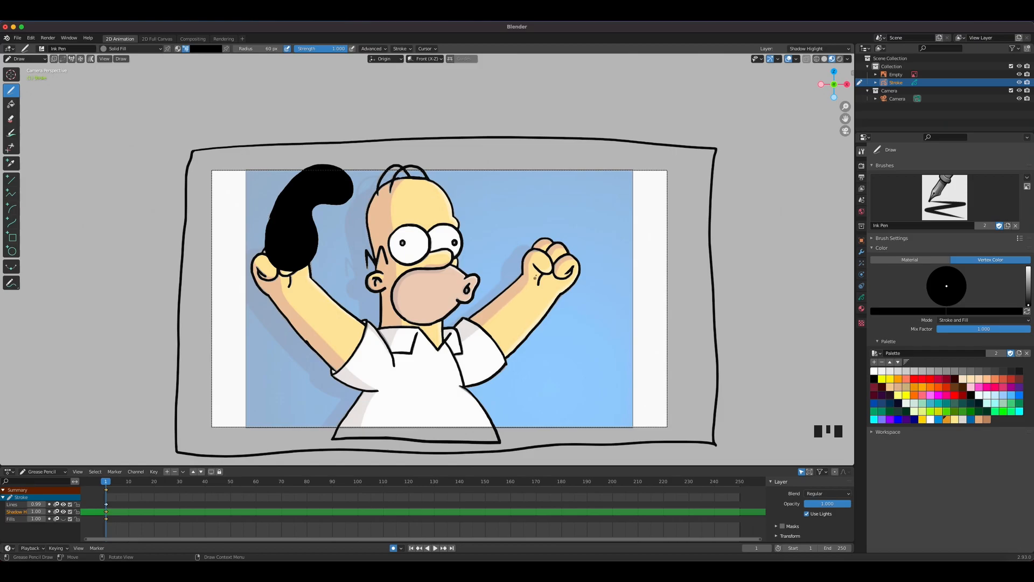
pyautogui.hotkey('ctrl', 'z')
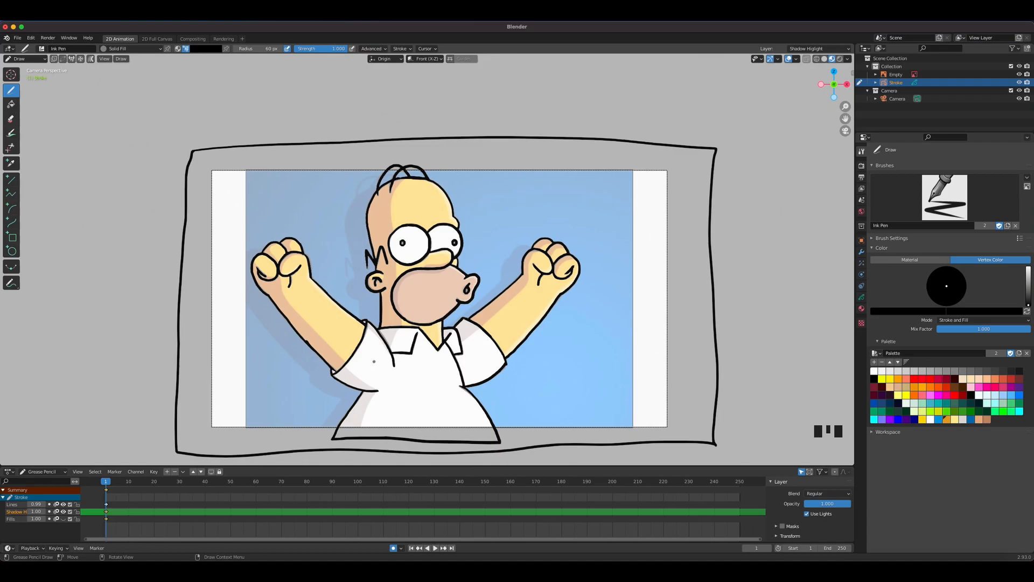
# - Pick the dark orange swatch and paint a shadow along the inner edge of Homer's arm on the right
pyautogui.scroll(4, 374, 360)
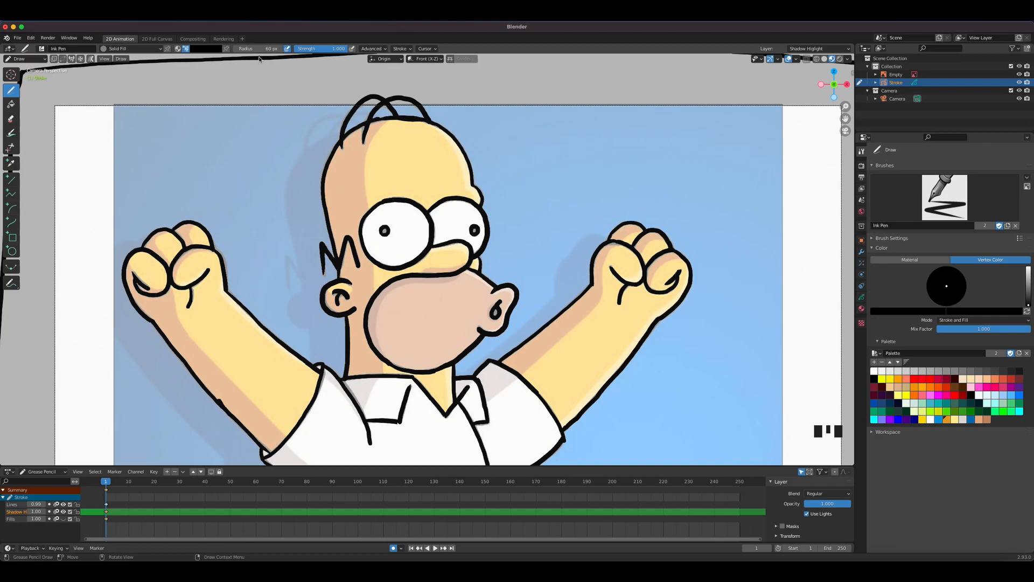
pyautogui.click(946, 419)
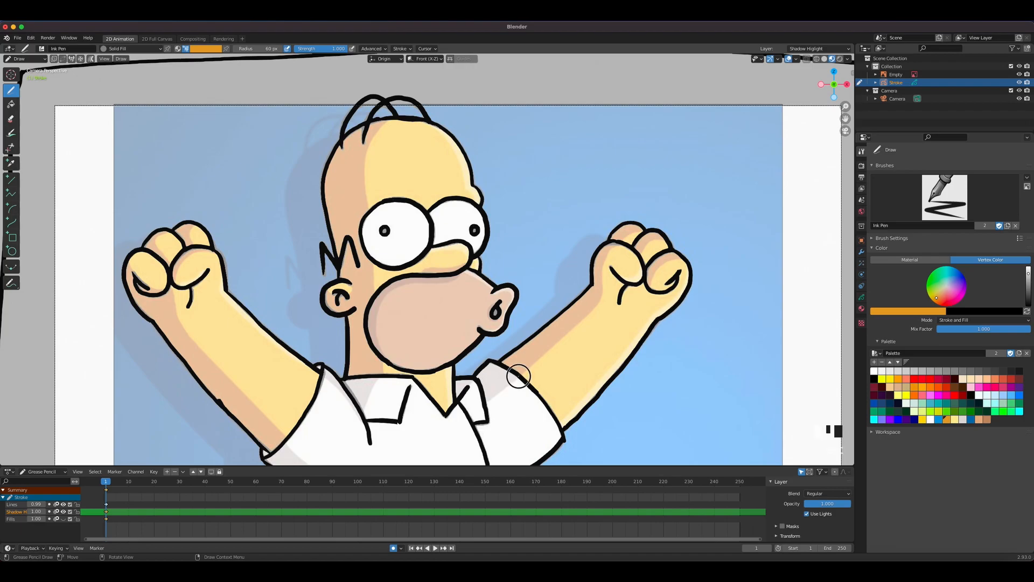
pyautogui.moveTo(559, 341)
pyautogui.mouseDown()
pyautogui.moveTo(605, 293)
pyautogui.moveTo(530, 363)
pyautogui.moveTo(604, 271)
pyautogui.mouseUp()
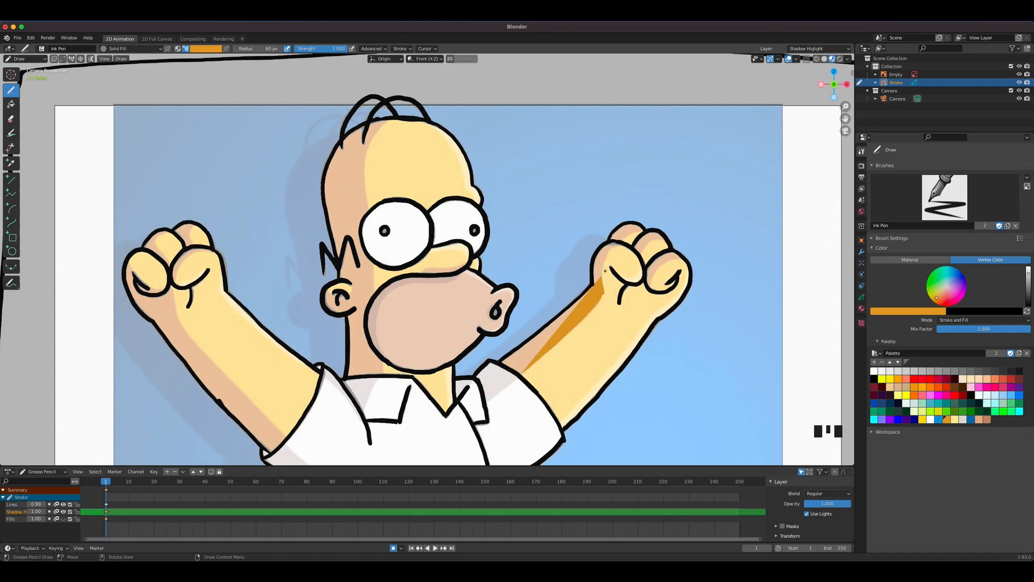
pyautogui.hotkey('ctrl', 'z')
pyautogui.moveTo(519, 376)
pyautogui.mouseDown()
pyautogui.moveTo(594, 301)
pyautogui.moveTo(604, 260)
pyautogui.moveTo(622, 242)
pyautogui.moveTo(599, 247)
pyautogui.moveTo(584, 294)
pyautogui.moveTo(501, 361)
pyautogui.moveTo(520, 375)
pyautogui.mouseUp()
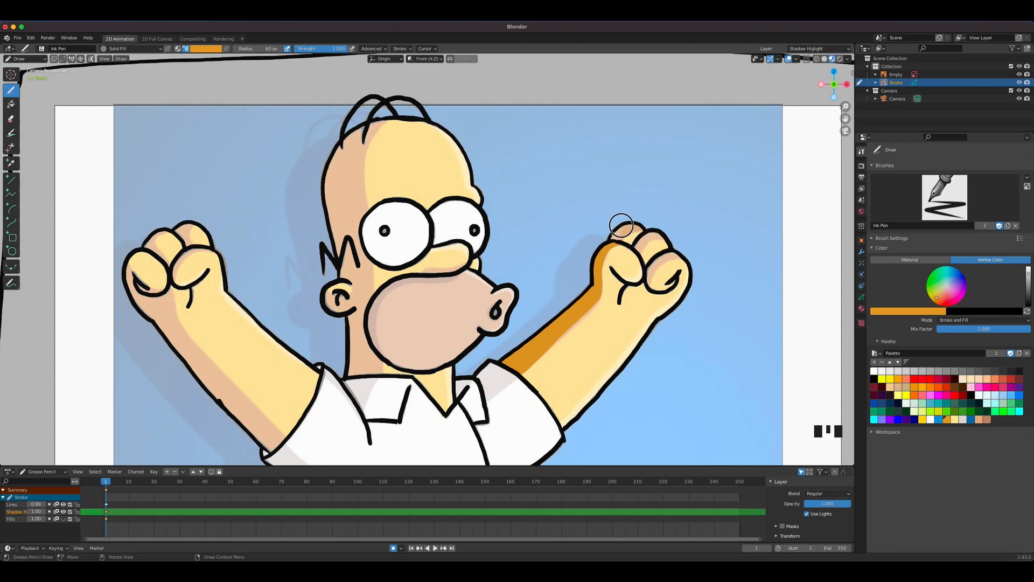
# - Paint dark orange shadows on the top and fingers of Homer's fist on the right
pyautogui.moveTo(611, 233); pyautogui.dragTo(623, 234)
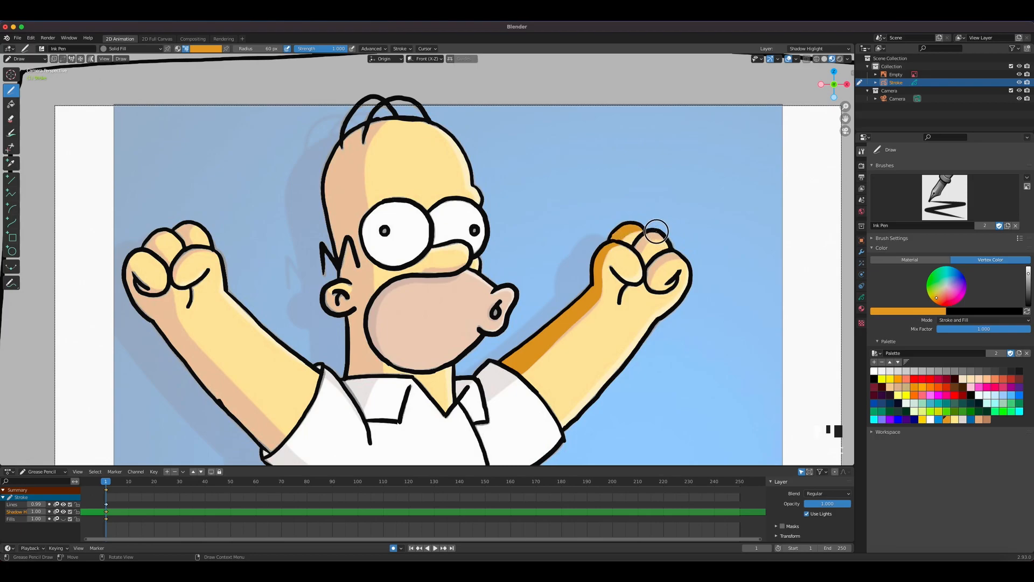
pyautogui.moveTo(634, 241)
pyautogui.mouseDown()
pyautogui.moveTo(658, 239)
pyautogui.moveTo(644, 233)
pyautogui.mouseUp()
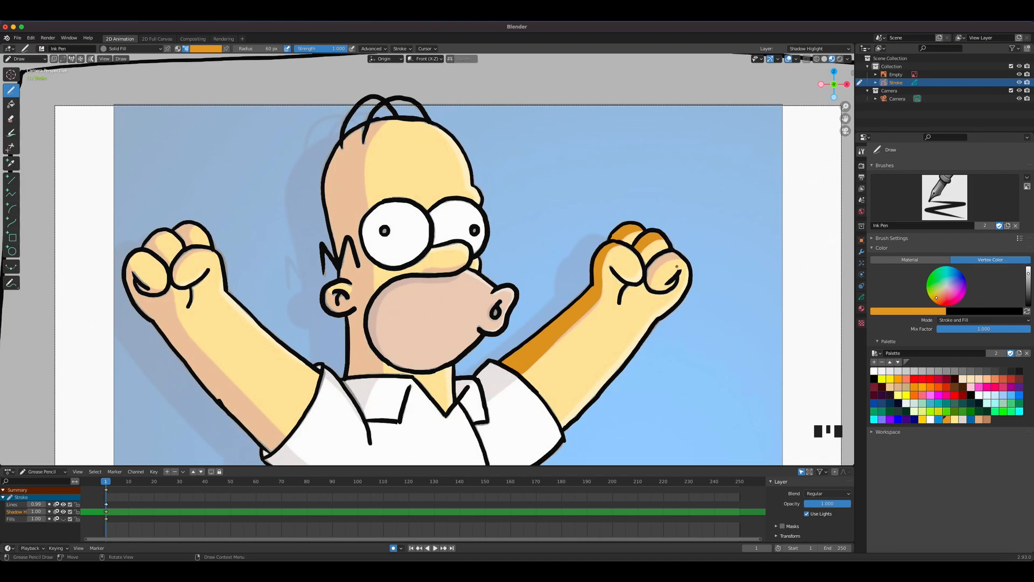
pyautogui.moveTo(684, 260)
pyautogui.mouseDown()
pyautogui.moveTo(642, 280)
pyautogui.moveTo(668, 253)
pyautogui.moveTo(684, 261)
pyautogui.mouseUp()
# - Paint dark orange shadows on Homer's fist and arm on the left
pyautogui.moveTo(173, 282)
pyautogui.mouseDown()
pyautogui.moveTo(186, 258)
pyautogui.moveTo(208, 248)
pyautogui.moveTo(195, 248)
pyautogui.moveTo(175, 283)
pyautogui.mouseUp()
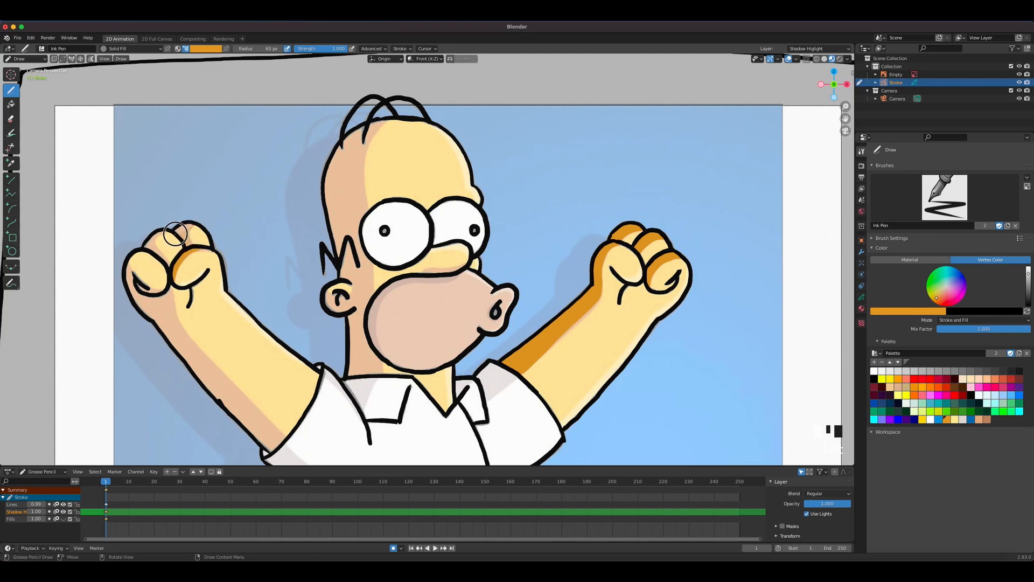
pyautogui.moveTo(195, 224); pyautogui.dragTo(180, 241)
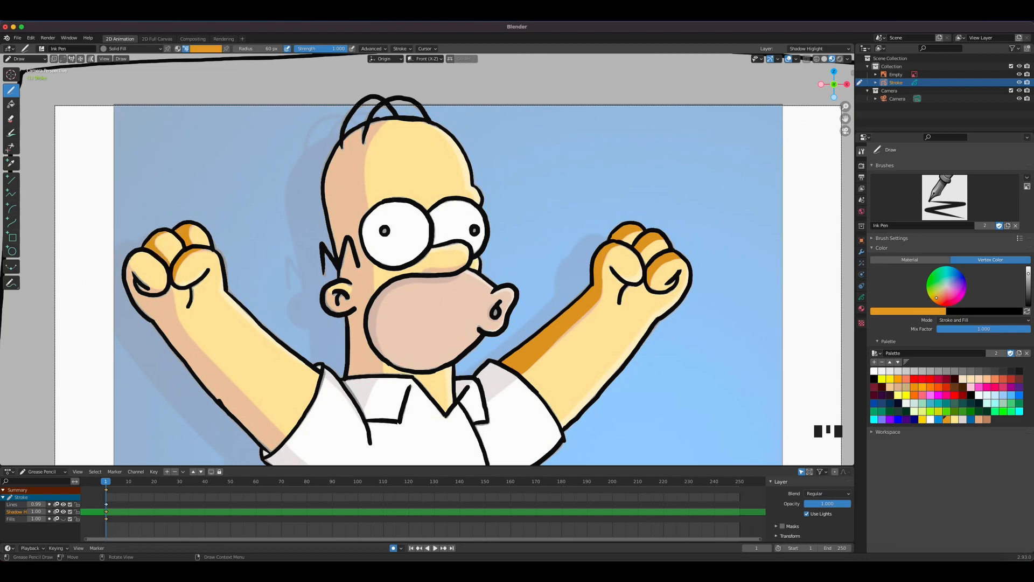
pyautogui.moveTo(128, 264)
pyautogui.mouseDown()
pyautogui.moveTo(174, 296)
pyautogui.moveTo(192, 339)
pyautogui.moveTo(284, 429)
pyautogui.moveTo(274, 443)
pyautogui.moveTo(261, 446)
pyautogui.moveTo(233, 420)
pyautogui.moveTo(139, 306)
pyautogui.moveTo(124, 279)
pyautogui.moveTo(129, 253)
pyautogui.mouseUp()
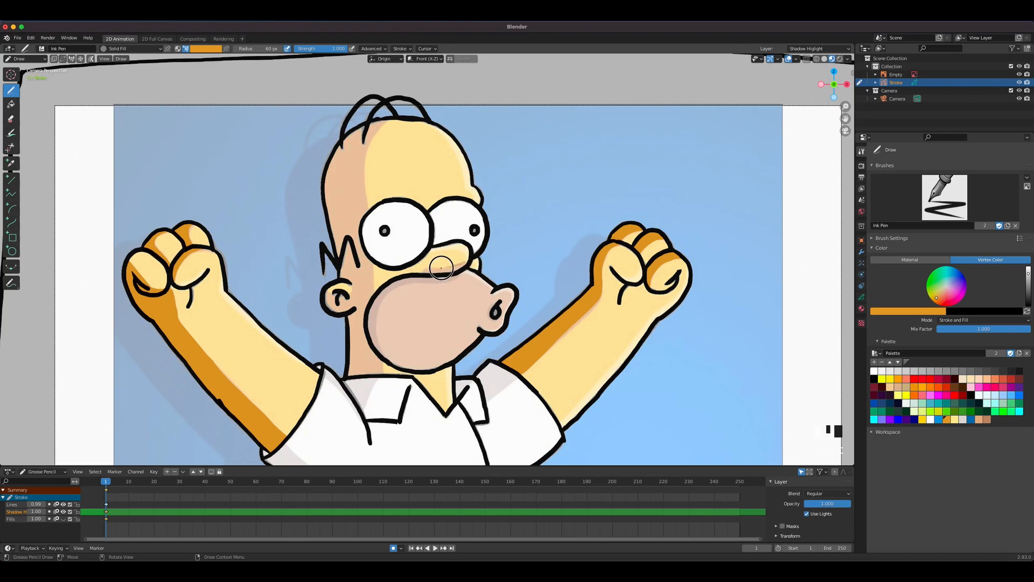
# - Paint dark orange shadows under the eyes, on the back of the head, the ear, cheek and neck
pyautogui.moveTo(427, 267); pyautogui.dragTo(455, 272)
pyautogui.moveTo(391, 117)
pyautogui.mouseDown()
pyautogui.moveTo(366, 139)
pyautogui.moveTo(367, 296)
pyautogui.moveTo(347, 198)
pyautogui.moveTo(362, 123)
pyautogui.moveTo(388, 117)
pyautogui.mouseUp()
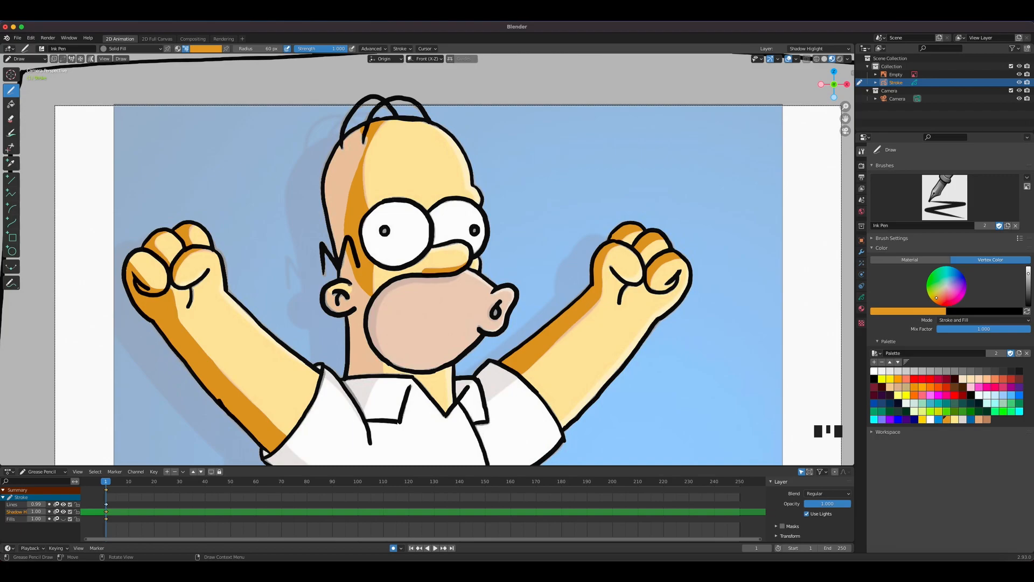
pyautogui.moveTo(348, 282)
pyautogui.mouseDown()
pyautogui.moveTo(353, 292)
pyautogui.moveTo(323, 292)
pyautogui.moveTo(341, 315)
pyautogui.mouseUp()
pyautogui.moveTo(344, 380); pyautogui.dragTo(383, 375)
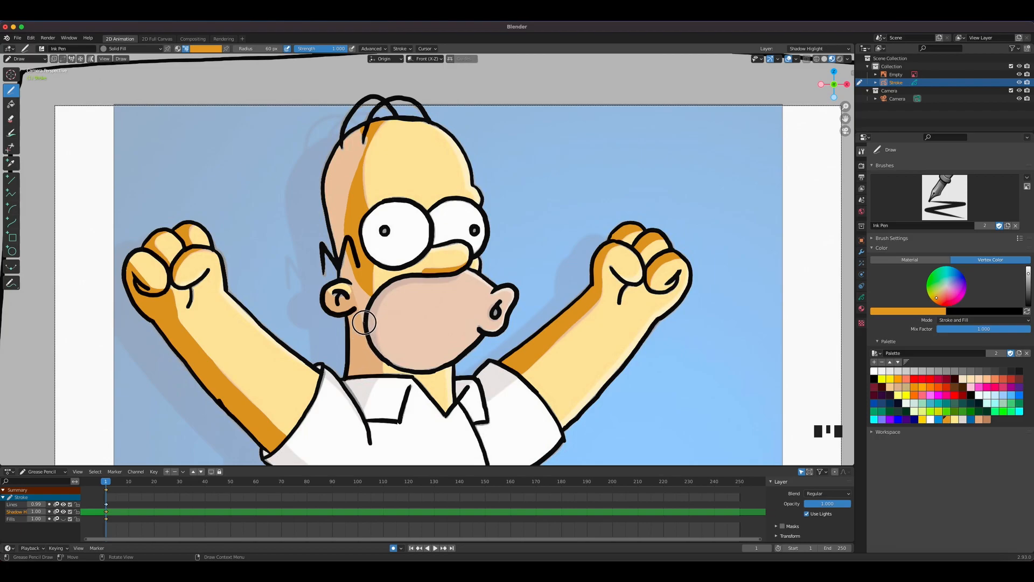
pyautogui.moveTo(371, 294); pyautogui.dragTo(373, 293)
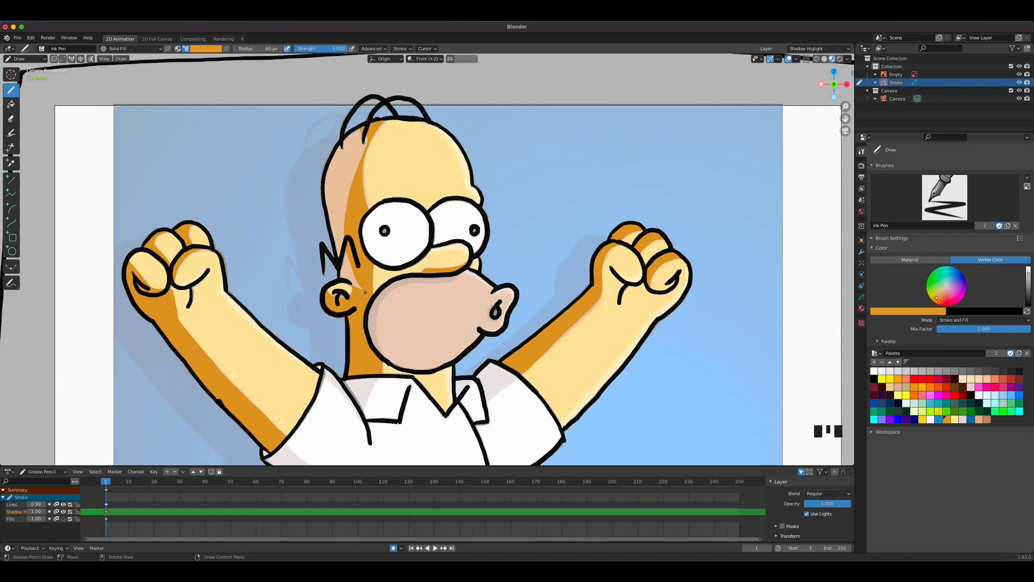
pyautogui.moveTo(337, 258)
pyautogui.mouseDown()
pyautogui.moveTo(326, 169)
pyautogui.moveTo(335, 144)
pyautogui.moveTo(368, 121)
pyautogui.moveTo(359, 232)
pyautogui.mouseUp()
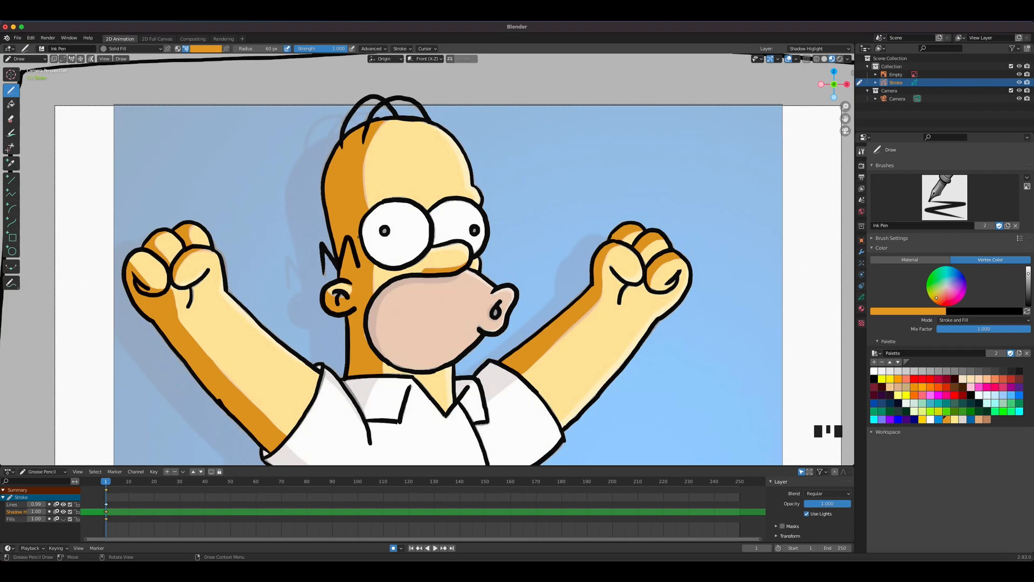
# - Pick the light yellow swatch and paint highlights on Homer's face and the top of his head
pyautogui.click(954, 420)
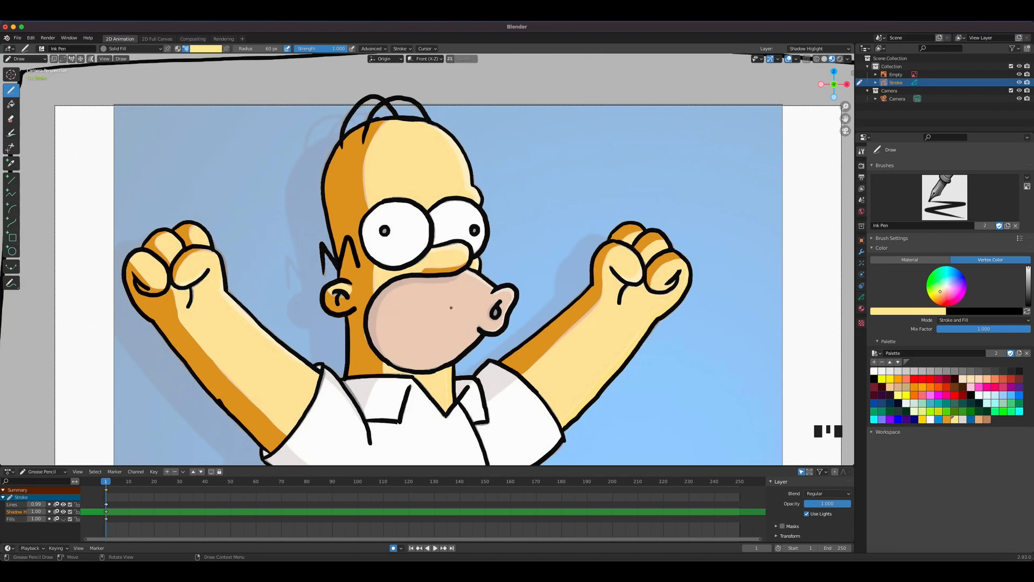
pyautogui.scroll(-3, 452, 308)
pyautogui.scroll(2, 452, 307)
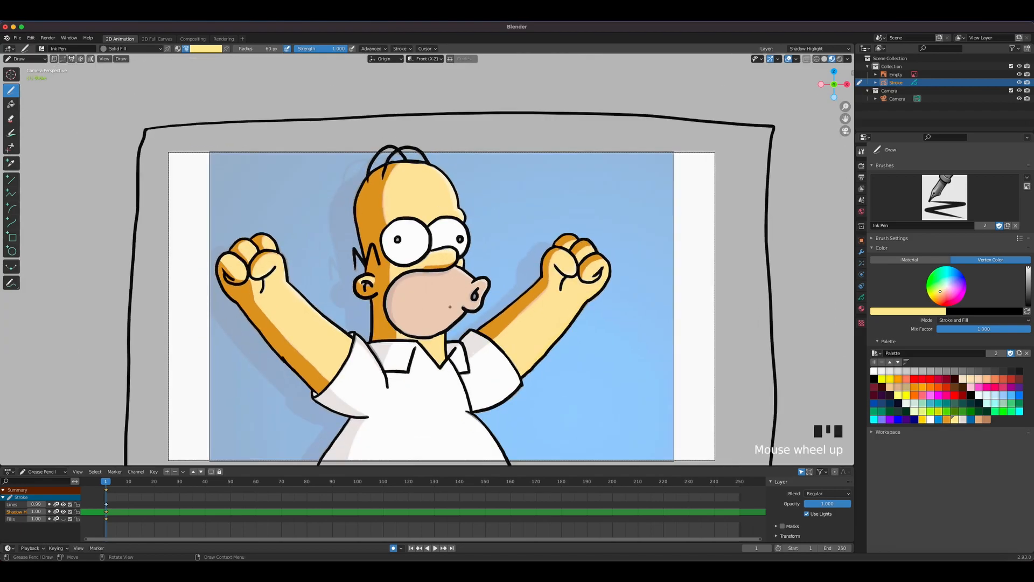
pyautogui.moveTo(420, 257); pyautogui.dragTo(463, 252)
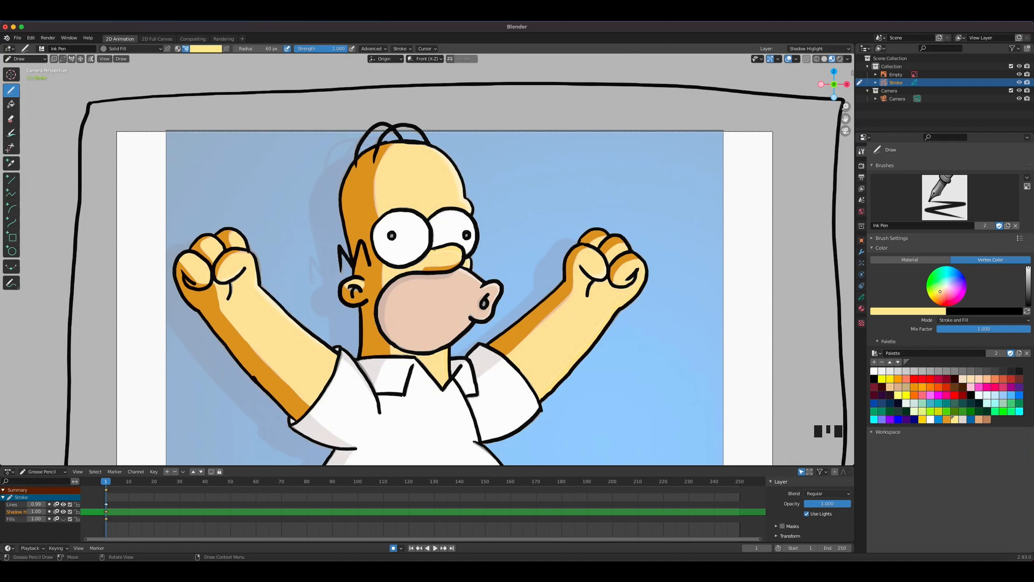
pyautogui.moveTo(427, 146); pyautogui.dragTo(471, 209)
# - Try to paint light yellow highlights along Homer's arm on the left
pyautogui.click(1019, 83)
pyautogui.click(1018, 84)
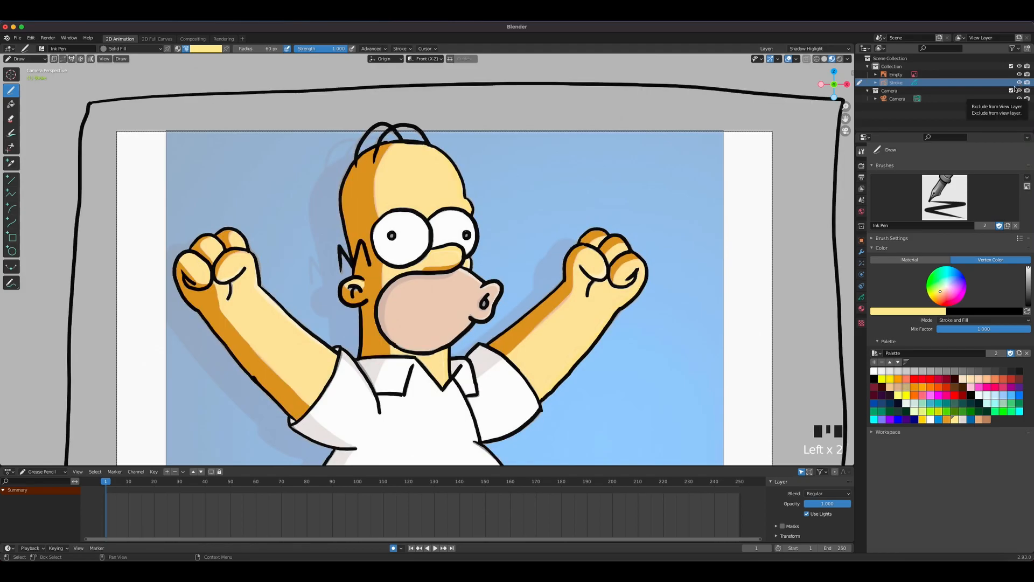
pyautogui.moveTo(258, 276)
pyautogui.mouseDown()
pyautogui.moveTo(255, 291)
pyautogui.moveTo(328, 352)
pyautogui.mouseUp()
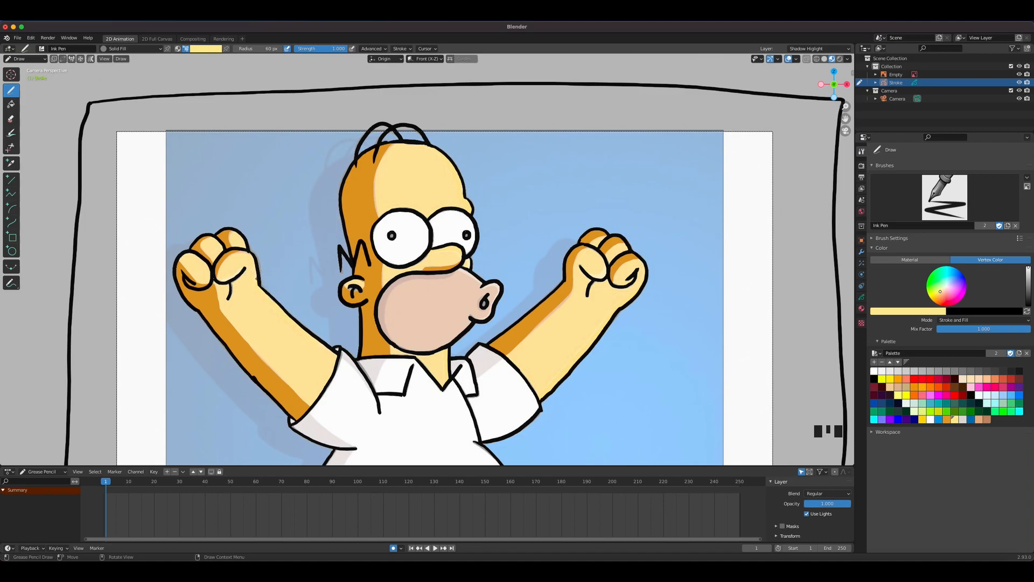
pyautogui.moveTo(216, 277)
pyautogui.mouseDown()
pyautogui.moveTo(242, 266)
pyautogui.moveTo(224, 284)
pyautogui.mouseUp()
# - Pick the light grey swatch and paint grey shadows on Homer's white shirt near the collar and left sleeve
pyautogui.press('KP_0')
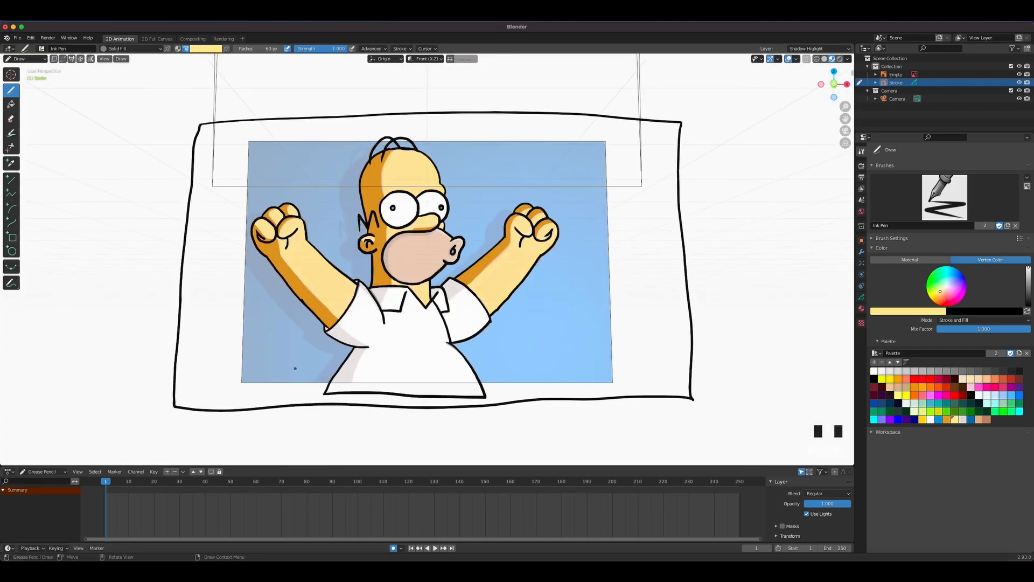
pyautogui.press('KP_0')
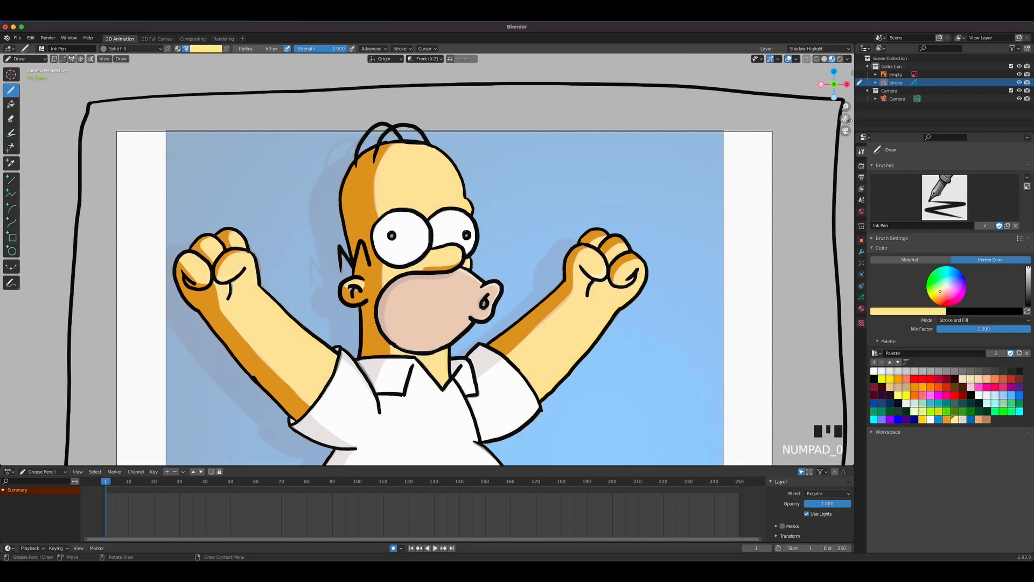
pyautogui.moveTo(846, 118); pyautogui.dragTo(853, 37)
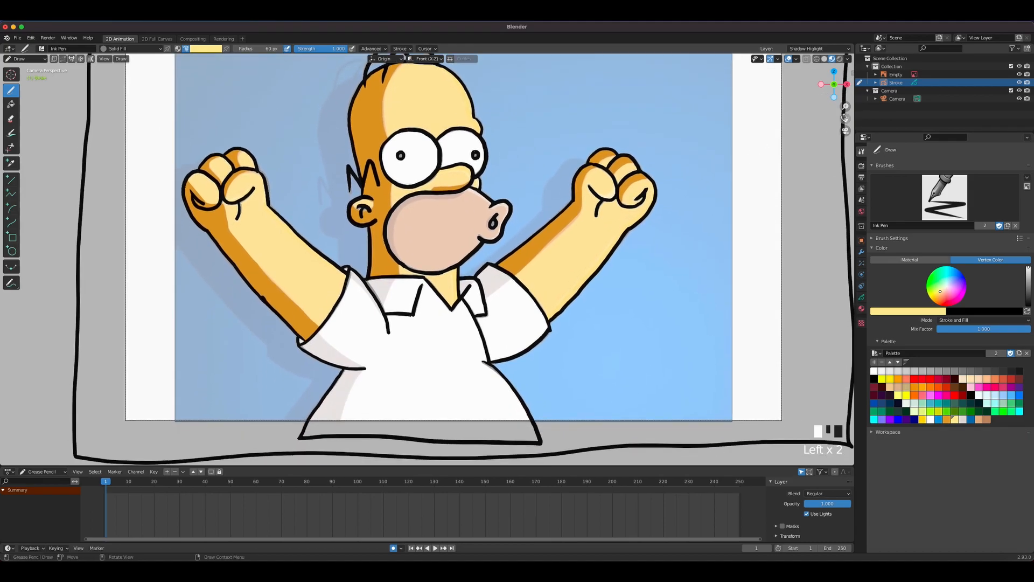
pyautogui.click(963, 419)
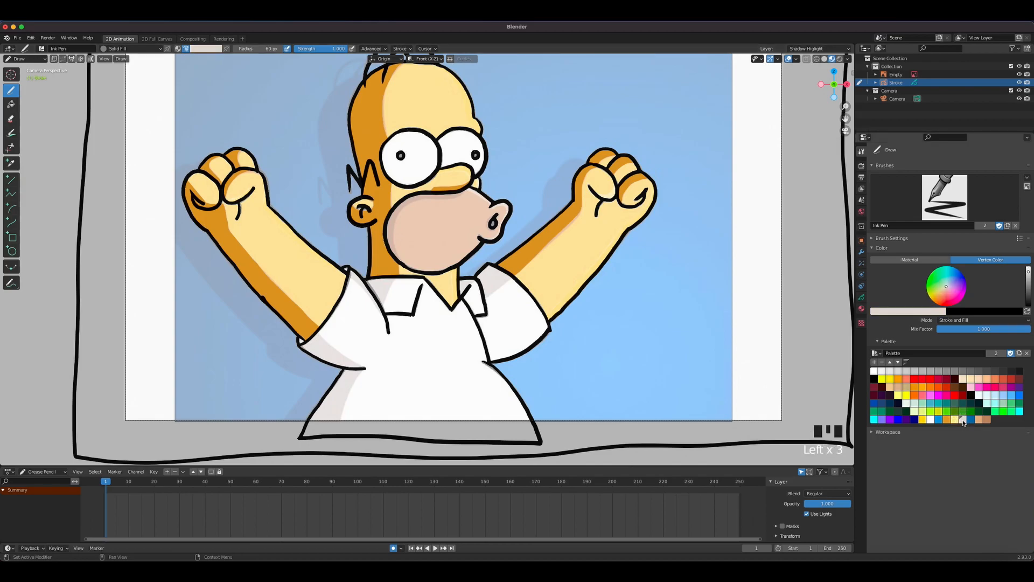
pyautogui.moveTo(318, 332)
pyautogui.mouseDown()
pyautogui.moveTo(361, 366)
pyautogui.moveTo(339, 429)
pyautogui.moveTo(309, 427)
pyautogui.moveTo(345, 370)
pyautogui.moveTo(298, 340)
pyautogui.moveTo(319, 323)
pyautogui.mouseUp()
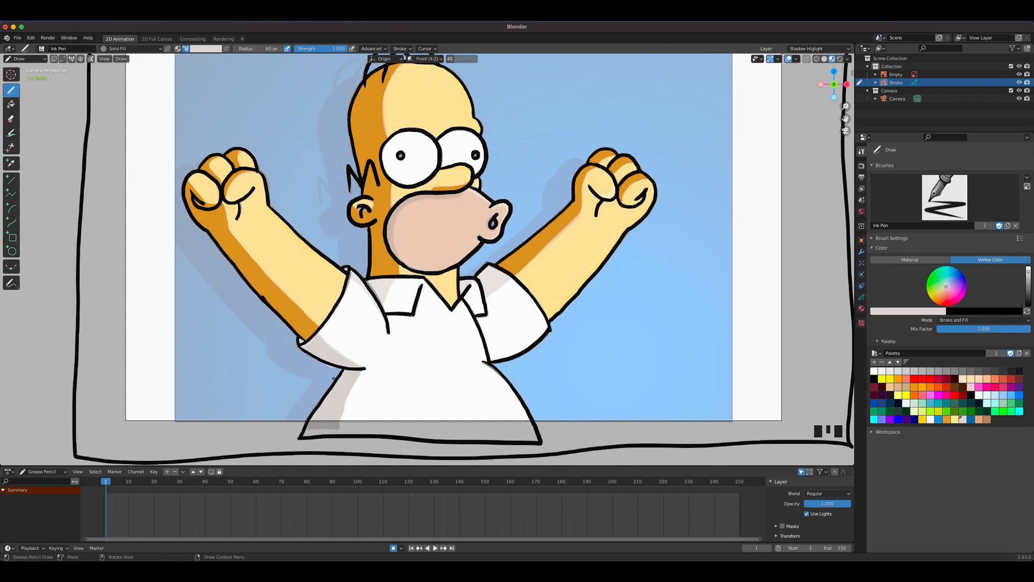
pyautogui.moveTo(348, 275)
pyautogui.mouseDown()
pyautogui.moveTo(383, 315)
pyautogui.moveTo(394, 276)
pyautogui.mouseUp()
pyautogui.moveTo(474, 278)
pyautogui.mouseDown()
pyautogui.moveTo(492, 264)
pyautogui.moveTo(511, 276)
pyautogui.moveTo(486, 300)
pyautogui.moveTo(475, 279)
pyautogui.mouseUp()
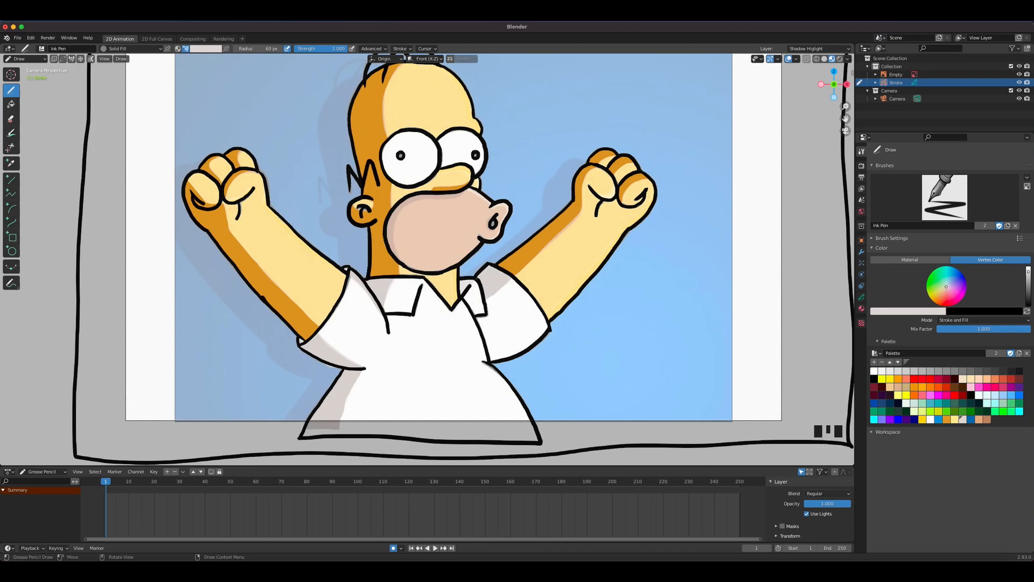
# - Pick the tan swatch and paint a darker shadow along the top of Homer's muzzle under the eyes
pyautogui.click(983, 421)
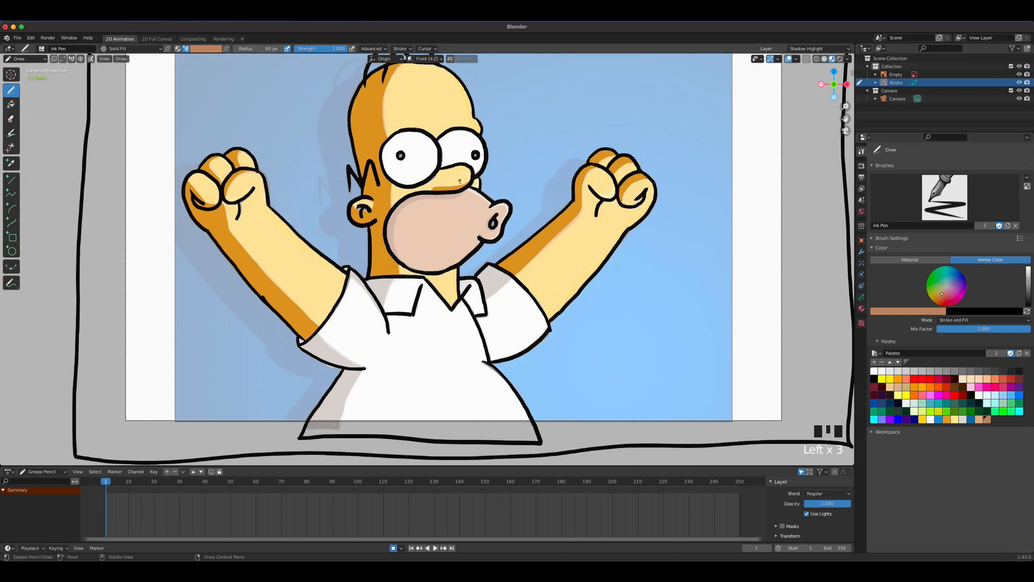
pyautogui.moveTo(464, 189)
pyautogui.mouseDown()
pyautogui.moveTo(400, 210)
pyautogui.moveTo(392, 231)
pyautogui.moveTo(403, 266)
pyautogui.moveTo(386, 227)
pyautogui.mouseUp()
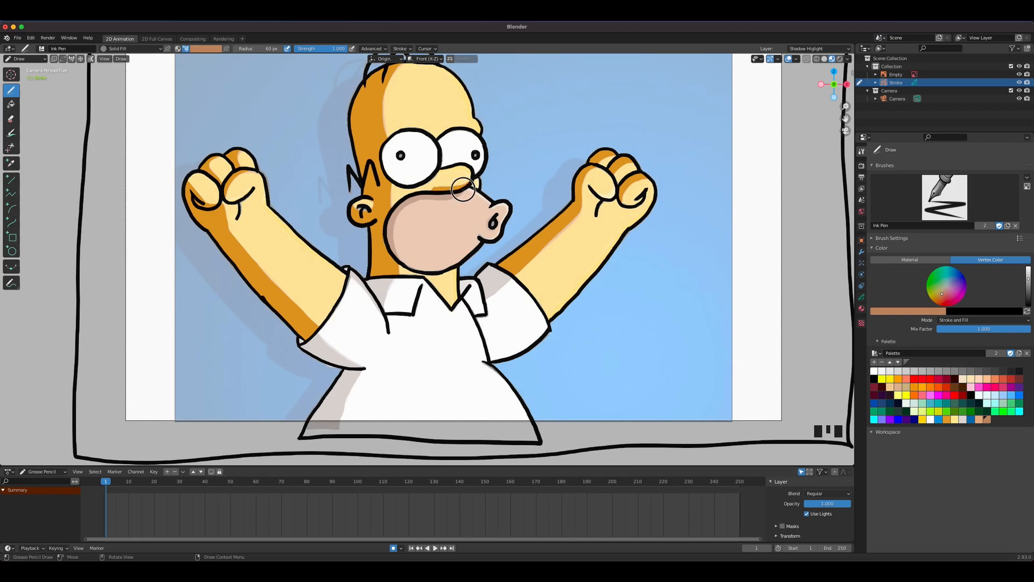
pyautogui.moveTo(462, 192)
pyautogui.mouseDown()
pyautogui.moveTo(500, 212)
pyautogui.moveTo(492, 228)
pyautogui.moveTo(493, 214)
pyautogui.mouseUp()
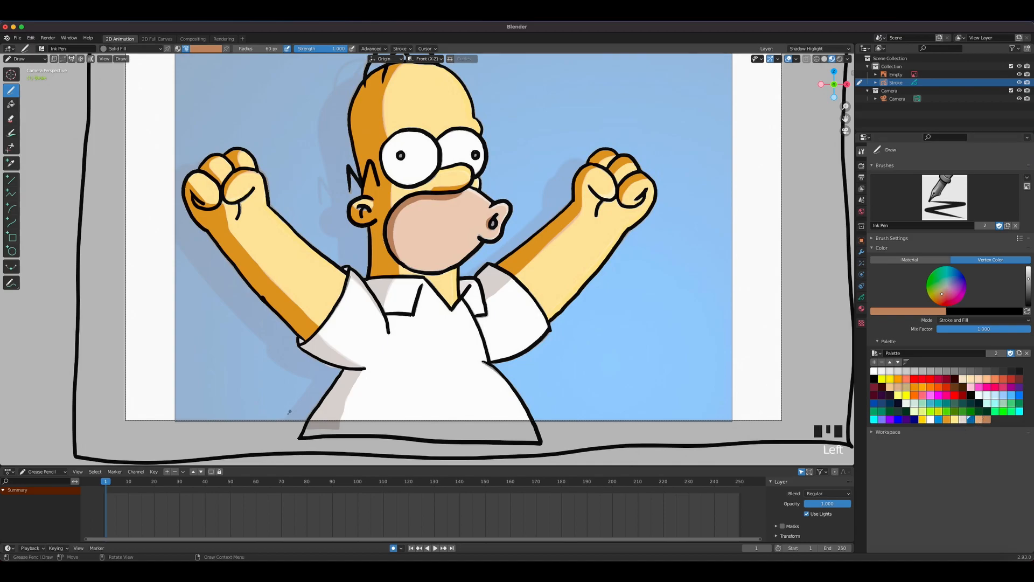
# - Try to paint a tan shadow on the background behind Homer's left arm and undo the strokes
pyautogui.moveTo(277, 425)
pyautogui.mouseDown()
pyautogui.moveTo(312, 378)
pyautogui.moveTo(272, 363)
pyautogui.moveTo(173, 240)
pyautogui.moveTo(164, 194)
pyautogui.moveTo(180, 164)
pyautogui.moveTo(196, 172)
pyautogui.moveTo(183, 188)
pyautogui.moveTo(195, 213)
pyautogui.moveTo(231, 252)
pyautogui.mouseUp()
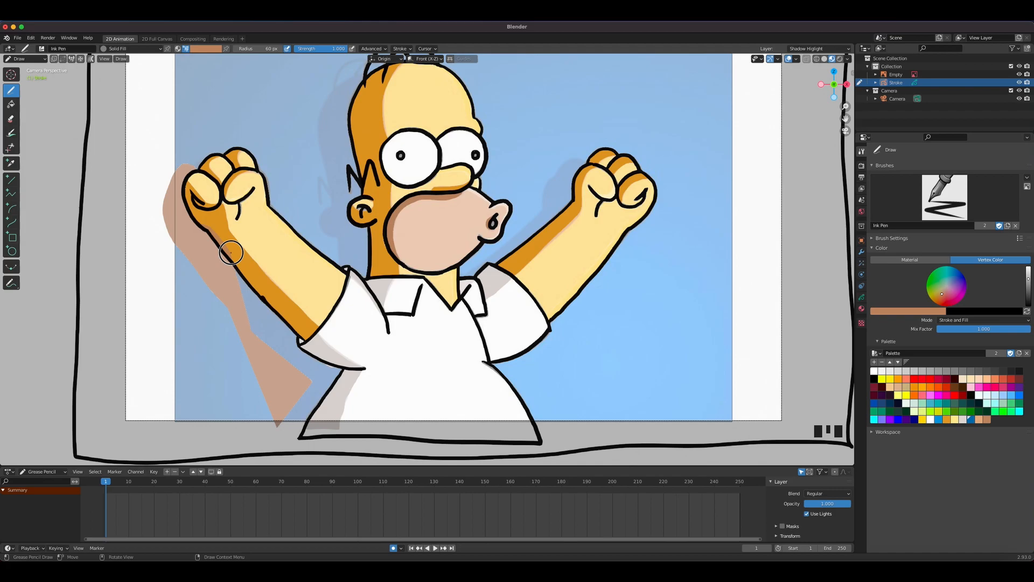
pyautogui.moveTo(231, 252); pyautogui.dragTo(230, 251)
pyautogui.press('super+z')
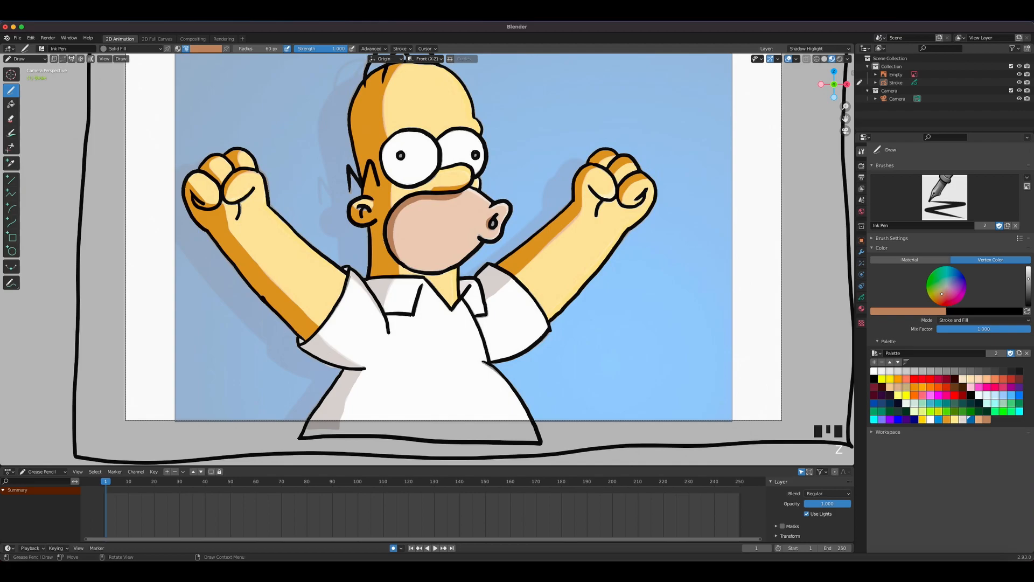
pyautogui.moveTo(303, 428)
pyautogui.mouseDown()
pyautogui.moveTo(342, 369)
pyautogui.moveTo(294, 341)
pyautogui.mouseUp()
pyautogui.hotkey('ctrl', 'z')
# - Pick the dark blue swatch and paint a drop shadow on the background behind Homer's left arm and body
pyautogui.click(969, 420)
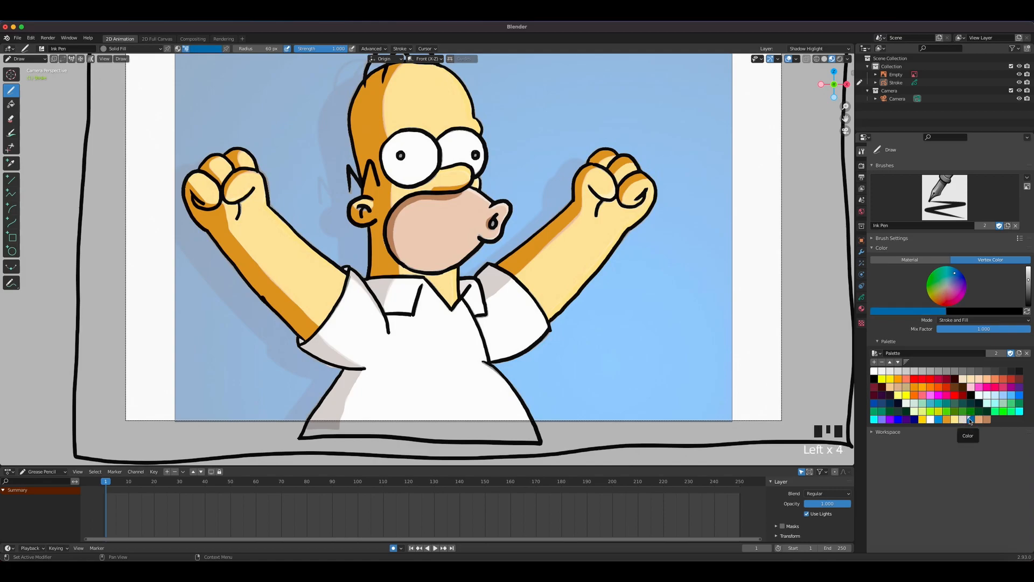
pyautogui.moveTo(300, 436)
pyautogui.mouseDown()
pyautogui.moveTo(343, 369)
pyautogui.moveTo(295, 346)
pyautogui.moveTo(180, 189)
pyautogui.moveTo(164, 205)
pyautogui.moveTo(187, 256)
pyautogui.mouseUp()
pyautogui.moveTo(226, 301)
pyautogui.mouseDown()
pyautogui.moveTo(307, 386)
pyautogui.moveTo(278, 432)
pyautogui.mouseUp()
pyautogui.moveTo(280, 369)
pyautogui.mouseDown()
pyautogui.moveTo(213, 278)
pyautogui.moveTo(281, 354)
pyautogui.mouseUp()
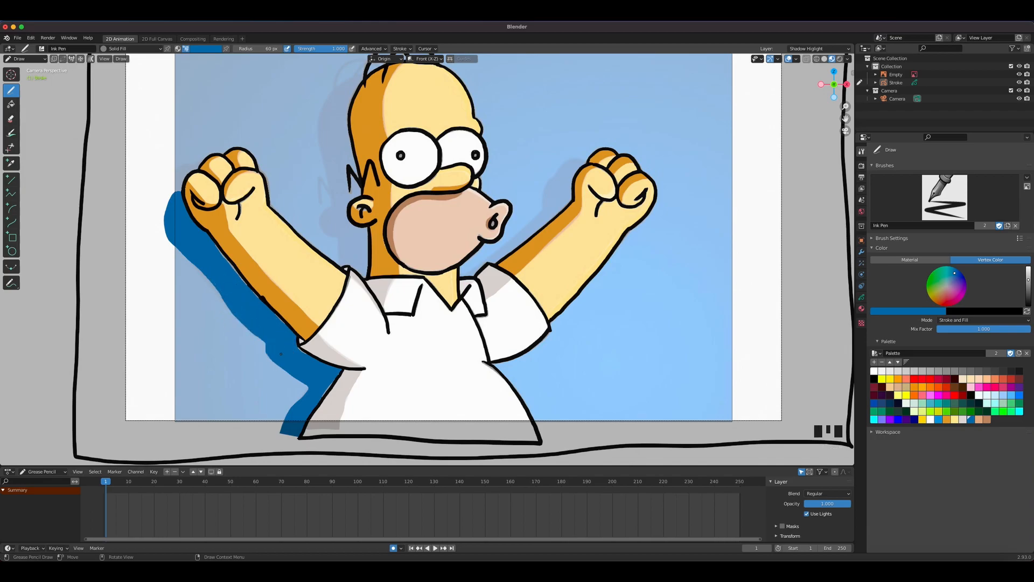
pyautogui.moveTo(319, 407)
pyautogui.mouseDown()
pyautogui.moveTo(334, 377)
pyautogui.moveTo(321, 401)
pyautogui.mouseUp()
pyautogui.moveTo(294, 343)
pyautogui.mouseDown()
pyautogui.moveTo(304, 360)
pyautogui.moveTo(213, 243)
pyautogui.moveTo(235, 290)
pyautogui.moveTo(280, 332)
pyautogui.moveTo(288, 327)
pyautogui.mouseUp()
# - Paint dark blue background shadows behind Homer's ear, the back of his head and his right arm
pyautogui.moveTo(352, 196)
pyautogui.mouseDown()
pyautogui.moveTo(323, 205)
pyautogui.moveTo(325, 231)
pyautogui.moveTo(340, 236)
pyautogui.moveTo(339, 275)
pyautogui.moveTo(357, 273)
pyautogui.mouseUp()
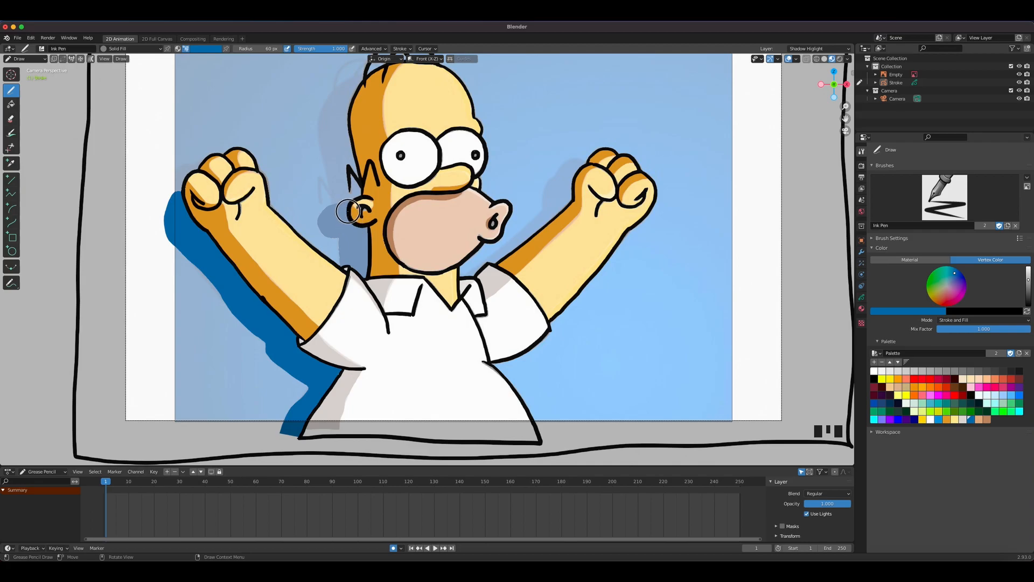
pyautogui.moveTo(350, 202); pyautogui.dragTo(351, 203)
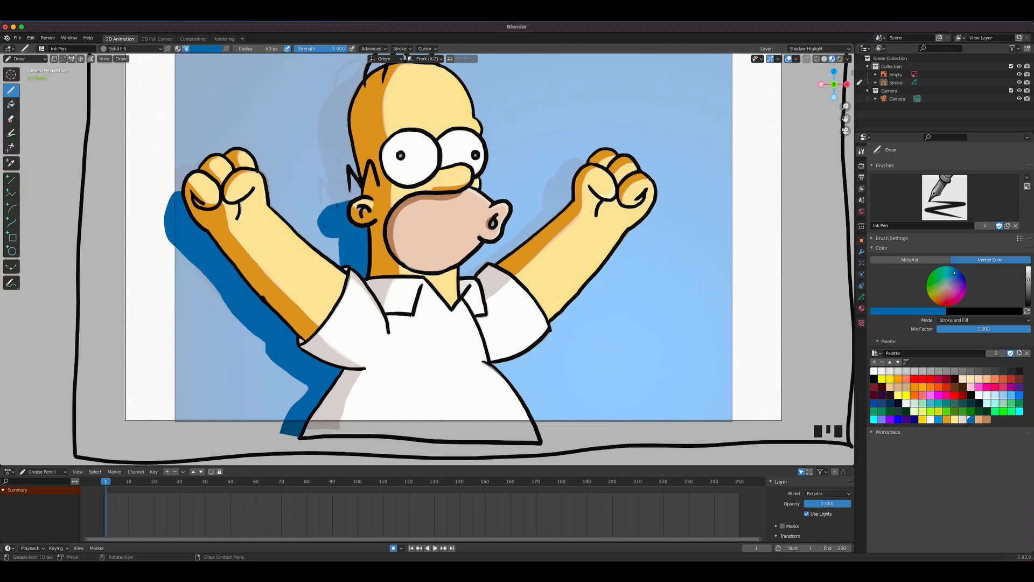
pyautogui.moveTo(335, 210)
pyautogui.mouseDown()
pyautogui.moveTo(323, 173)
pyautogui.moveTo(328, 92)
pyautogui.moveTo(370, 62)
pyautogui.moveTo(351, 146)
pyautogui.moveTo(360, 195)
pyautogui.moveTo(332, 205)
pyautogui.mouseUp()
pyautogui.moveTo(346, 143)
pyautogui.mouseDown()
pyautogui.moveTo(360, 195)
pyautogui.moveTo(348, 177)
pyautogui.mouseUp()
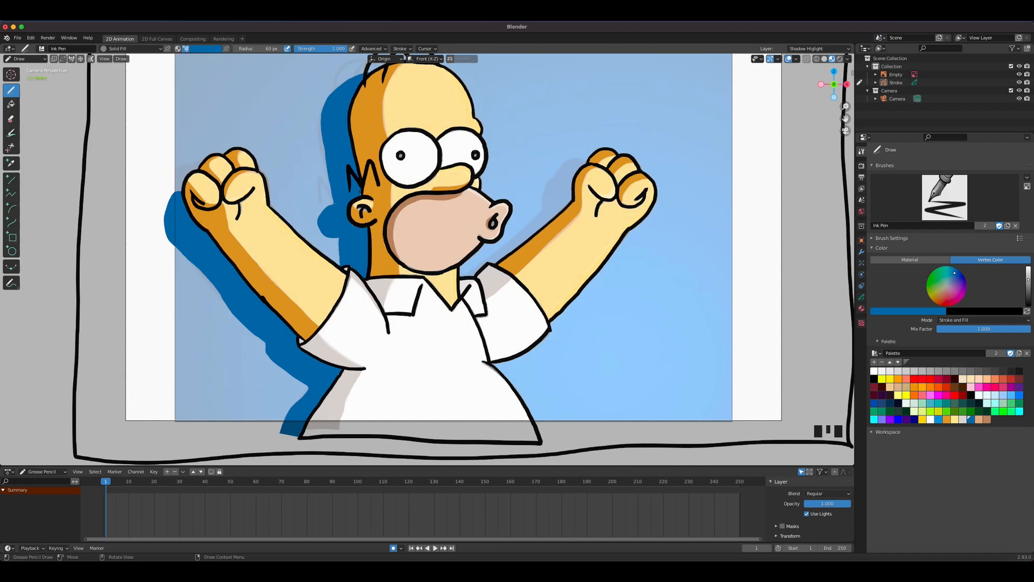
pyautogui.moveTo(463, 278)
pyautogui.mouseDown()
pyautogui.moveTo(540, 214)
pyautogui.moveTo(562, 164)
pyautogui.moveTo(584, 167)
pyautogui.moveTo(569, 204)
pyautogui.moveTo(503, 258)
pyautogui.moveTo(455, 280)
pyautogui.mouseUp()
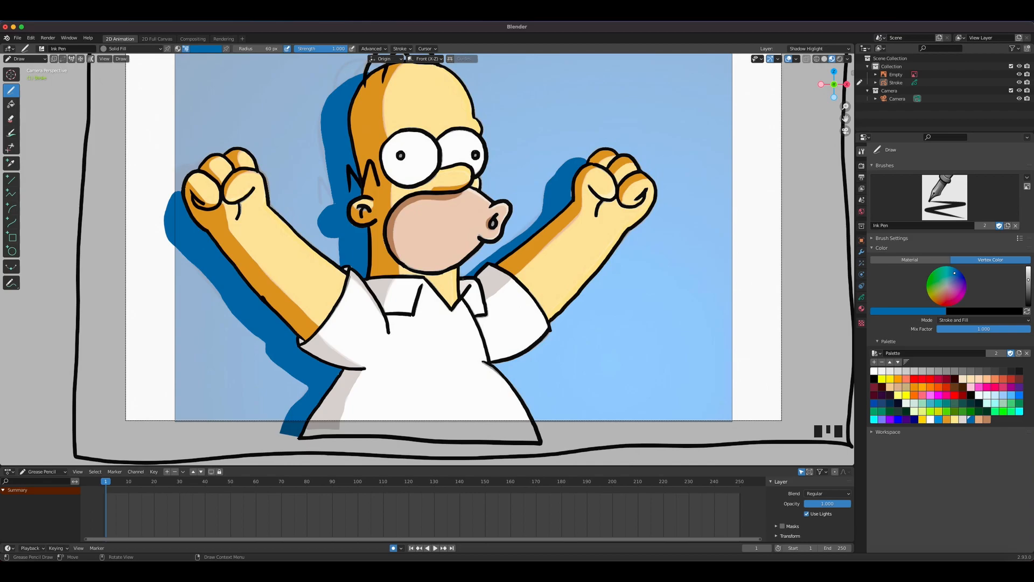
# - Switch the material to Solid Stroke and add a dark blue stroke behind Homer's head
pyautogui.click(135, 49)
pyautogui.click(121, 68)
pyautogui.moveTo(320, 207)
pyautogui.mouseDown()
pyautogui.moveTo(318, 180)
pyautogui.moveTo(335, 198)
pyautogui.mouseUp()
# - In the object data properties, adjust the Fills layer's display and hide the reference image Empty in the viewport
pyautogui.click(861, 297)
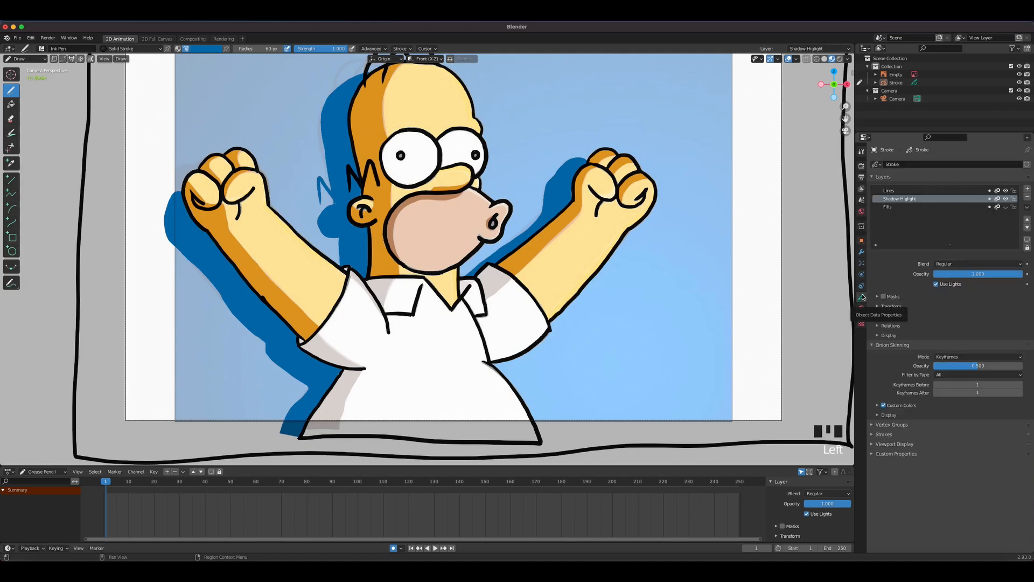
pyautogui.click(997, 208)
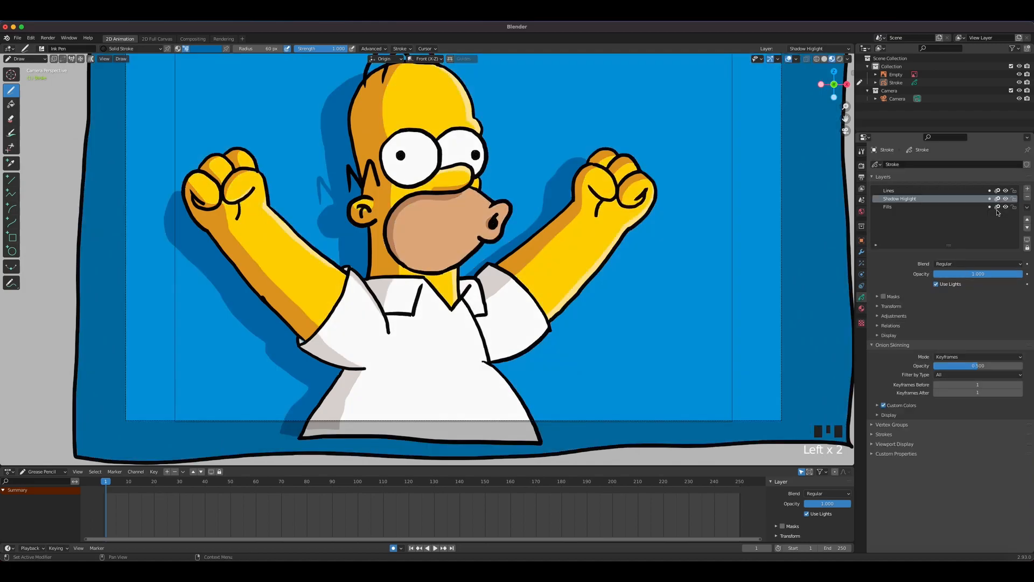
pyautogui.click(1019, 75)
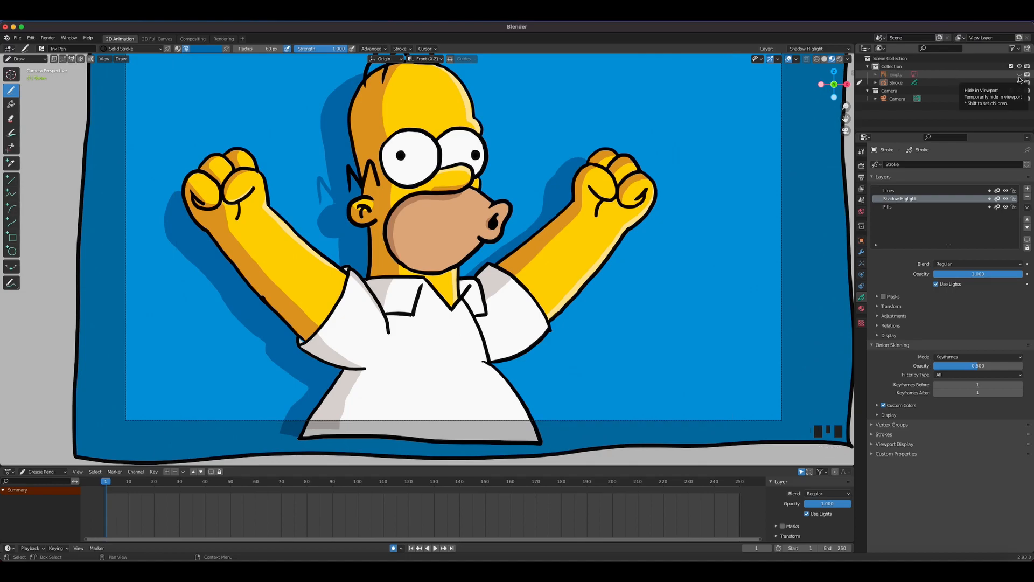
# - Enter Edit Mode and box-select all the Grease Pencil strokes in the drawing
pyautogui.scroll(-1, 776, 124)
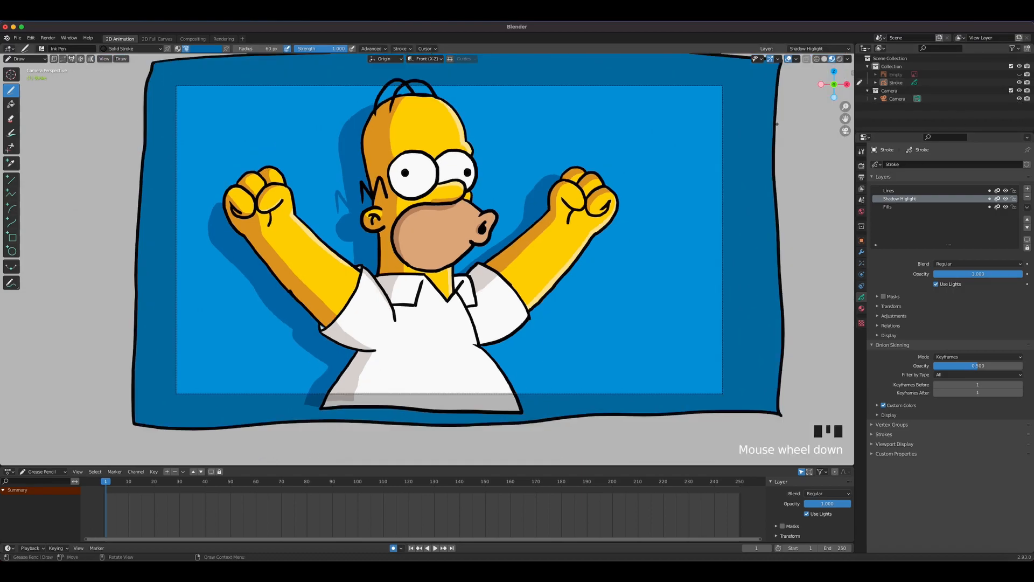
pyautogui.scroll(-1, 776, 124)
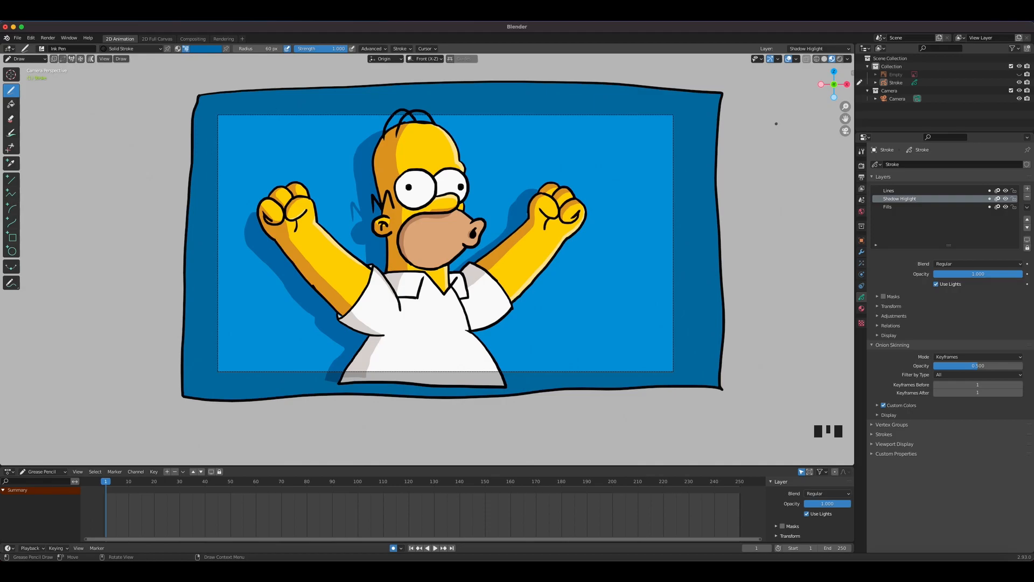
pyautogui.click(36, 61)
pyautogui.click(37, 76)
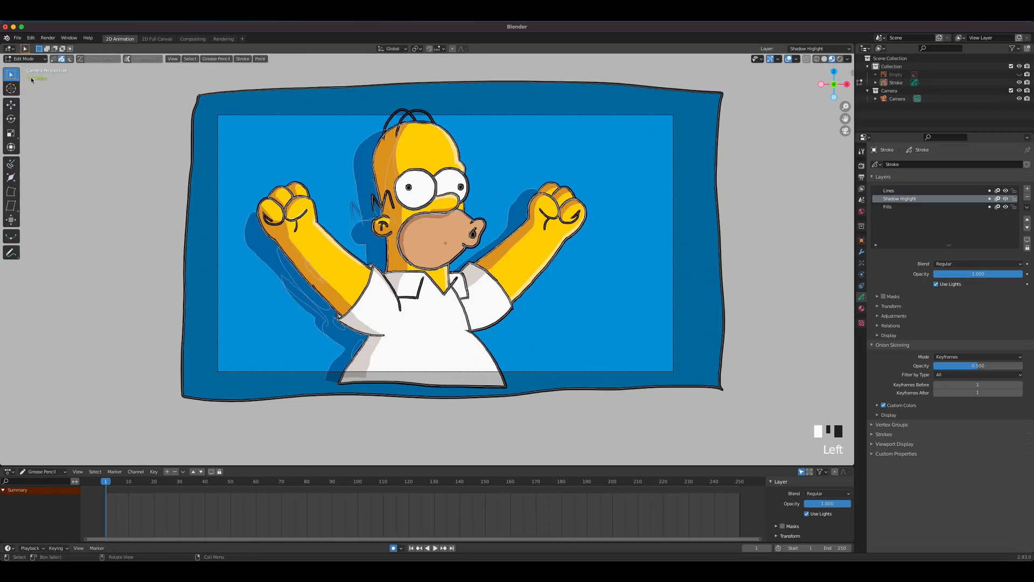
pyautogui.moveTo(146, 84)
pyautogui.mouseDown()
pyautogui.moveTo(265, 100)
pyautogui.moveTo(630, 208)
pyautogui.moveTo(749, 429)
pyautogui.mouseUp()
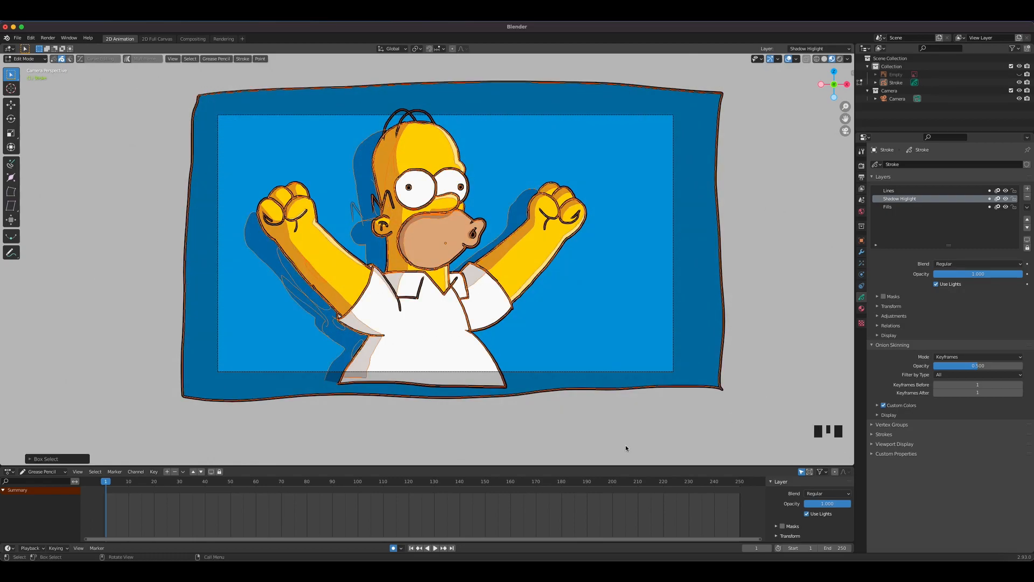
# - Inspect the selected strokes up close and switch back to Object Mode
pyautogui.scroll(6, 312, 294)
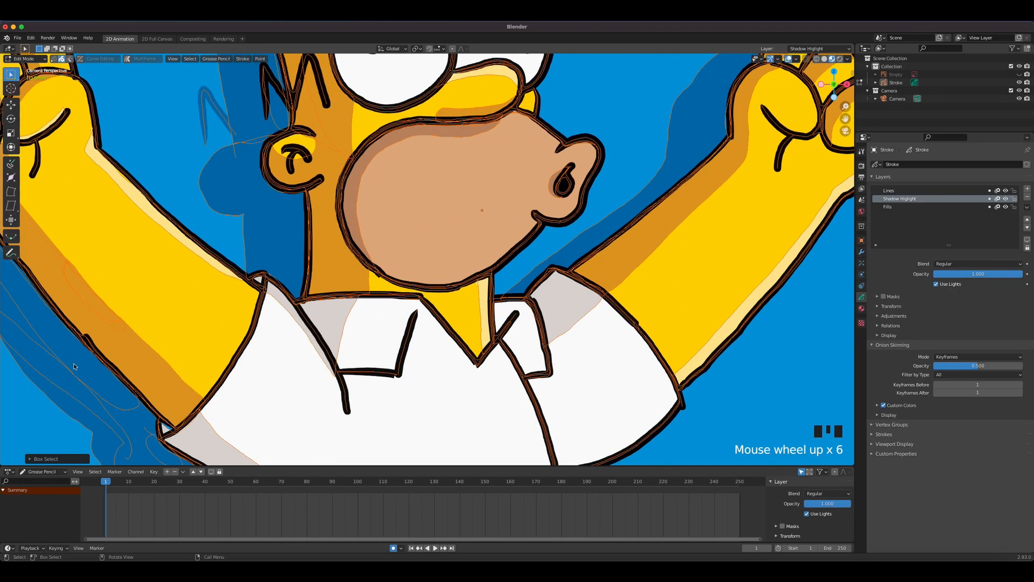
pyautogui.scroll(-3, 259, 231)
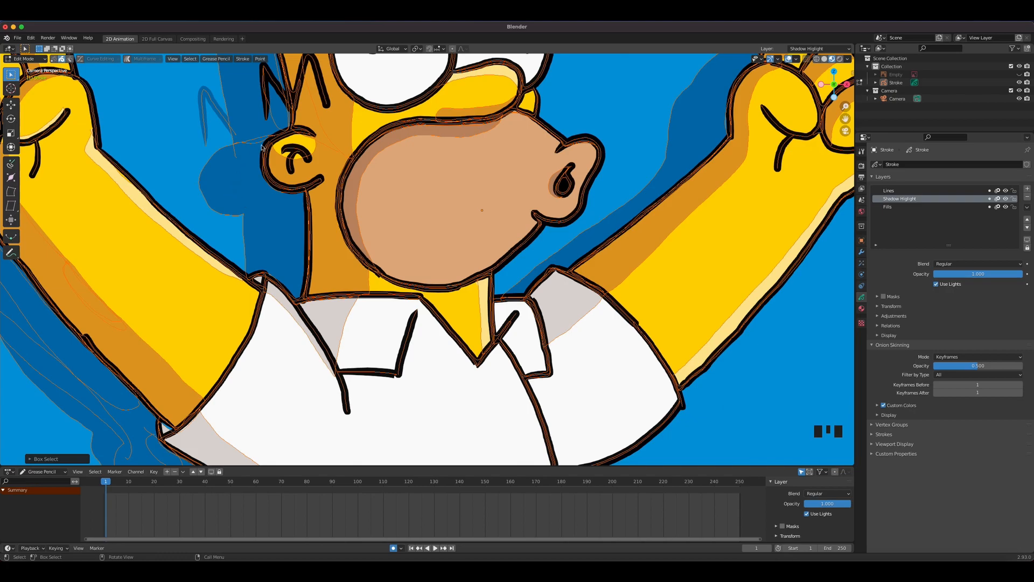
pyautogui.scroll(7, 474, 345)
pyautogui.scroll(-4, 474, 346)
pyautogui.scroll(-4, 480, 362)
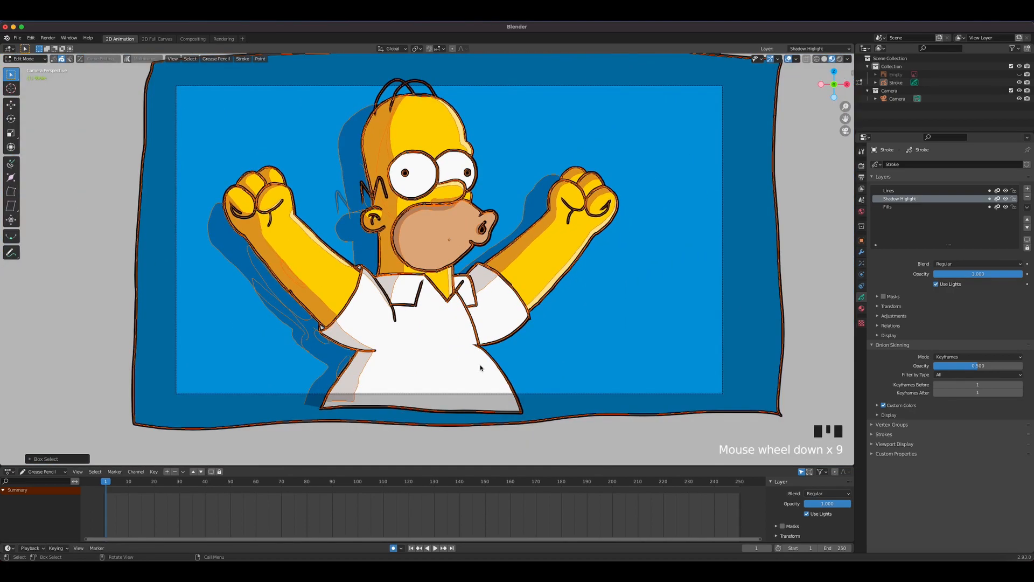
pyautogui.scroll(1, 481, 367)
pyautogui.scroll(-1, 480, 367)
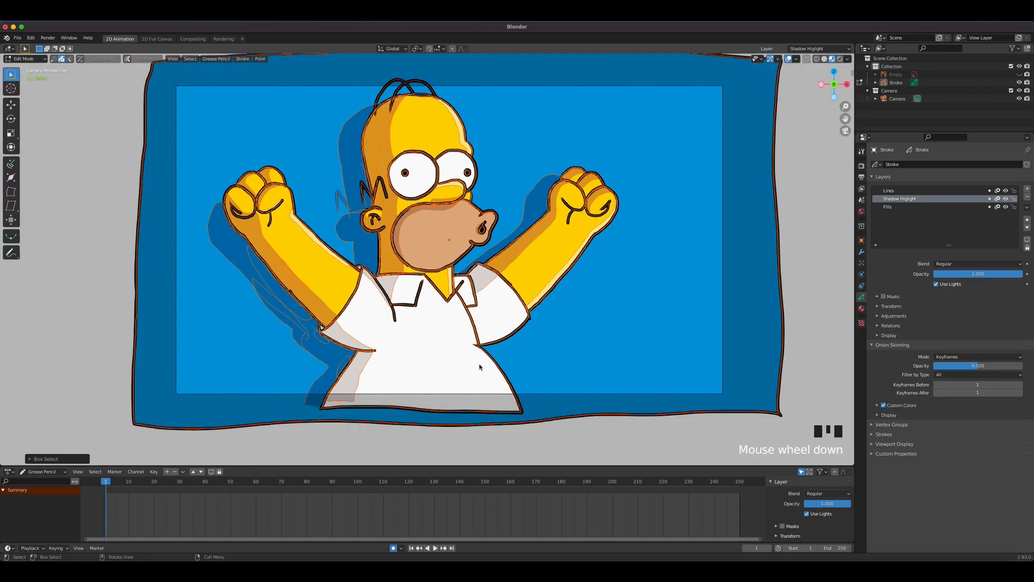
pyautogui.click(25, 58)
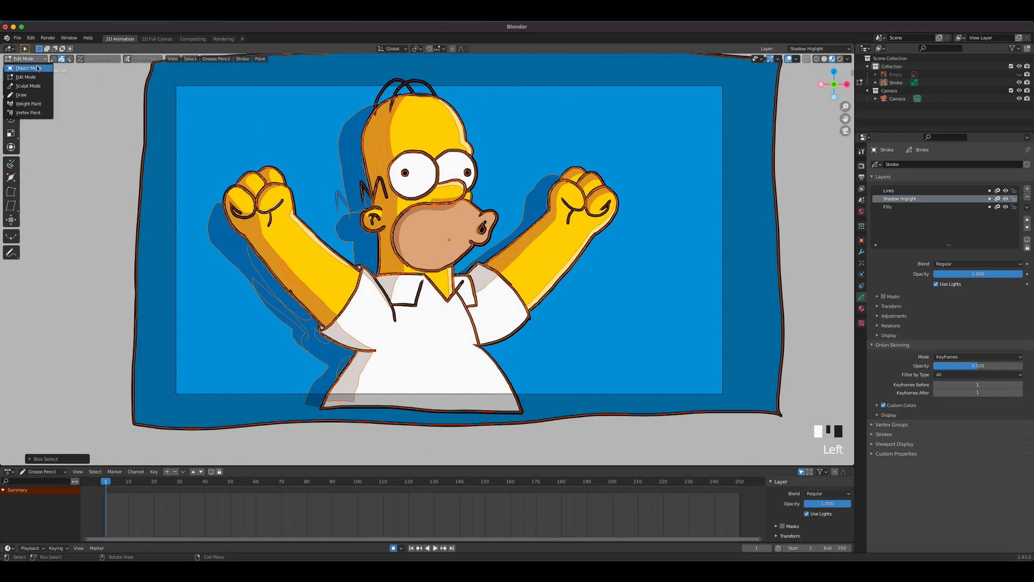
pyautogui.click(36, 63)
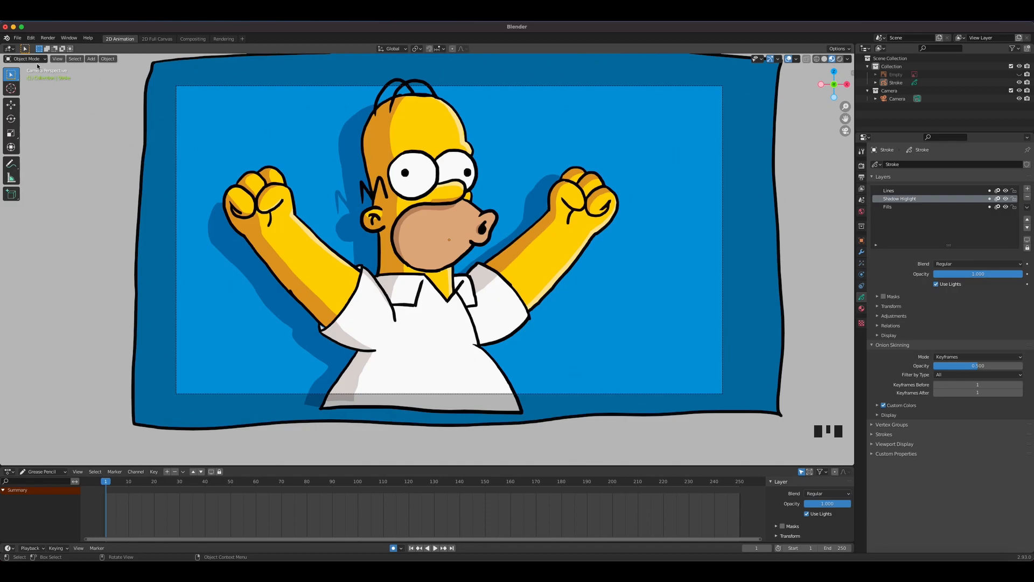
# - Render the current frame as an image
pyautogui.click(48, 37)
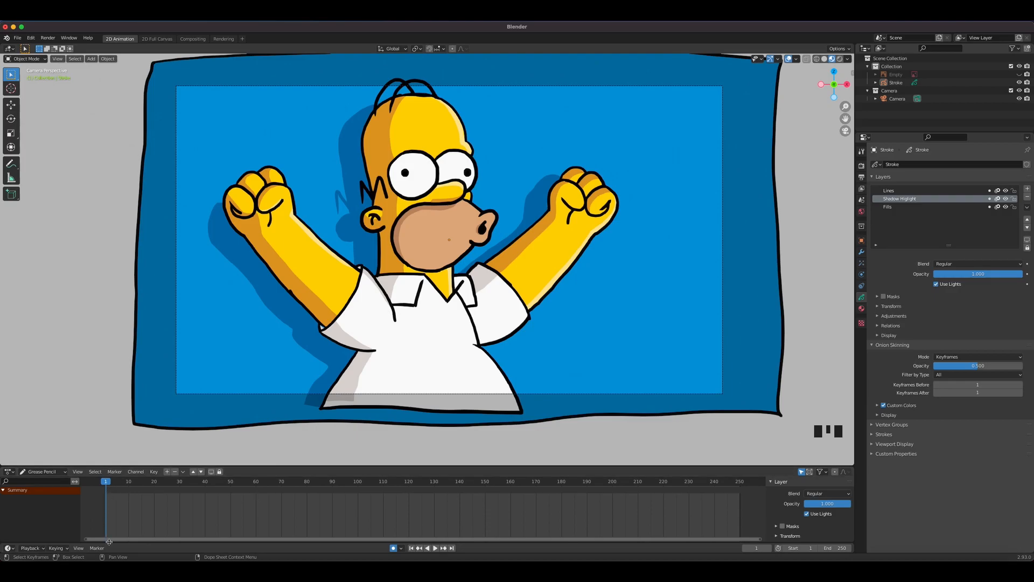
pyautogui.click(47, 38)
pyautogui.click(70, 47)
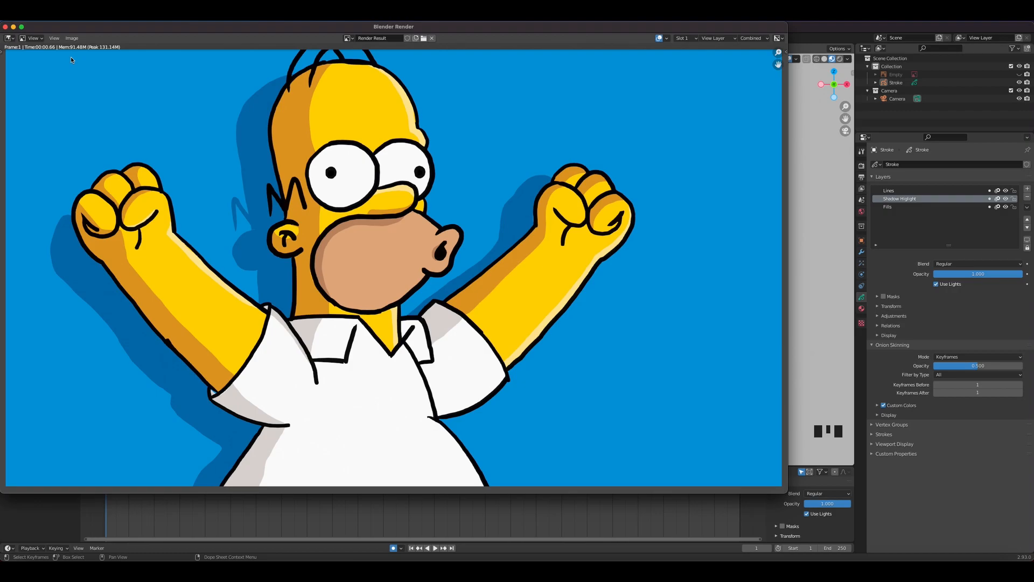
# - Save the rendered image as homerGP.png in the Pictures folder
pyautogui.click(72, 38)
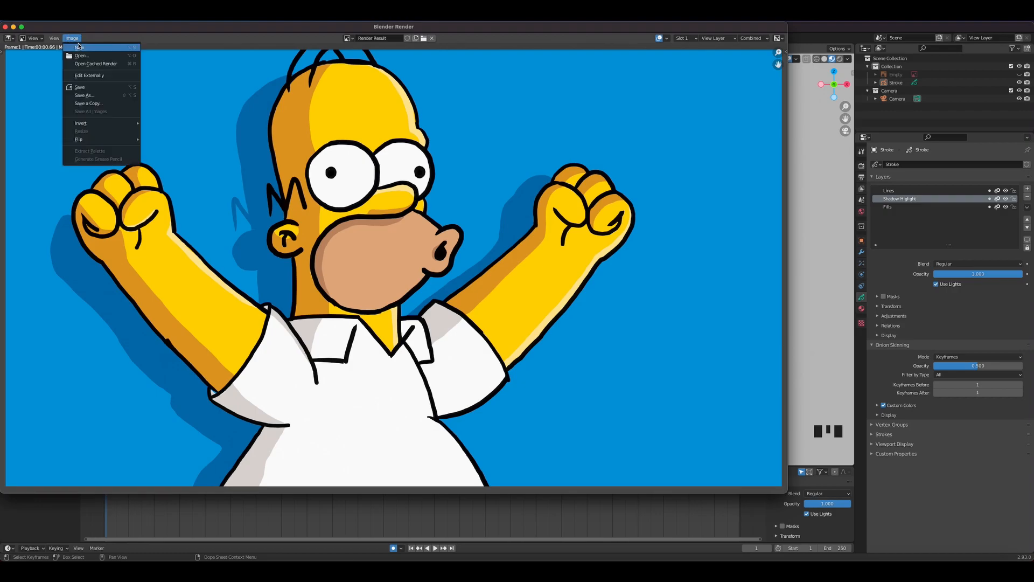
pyautogui.click(98, 103)
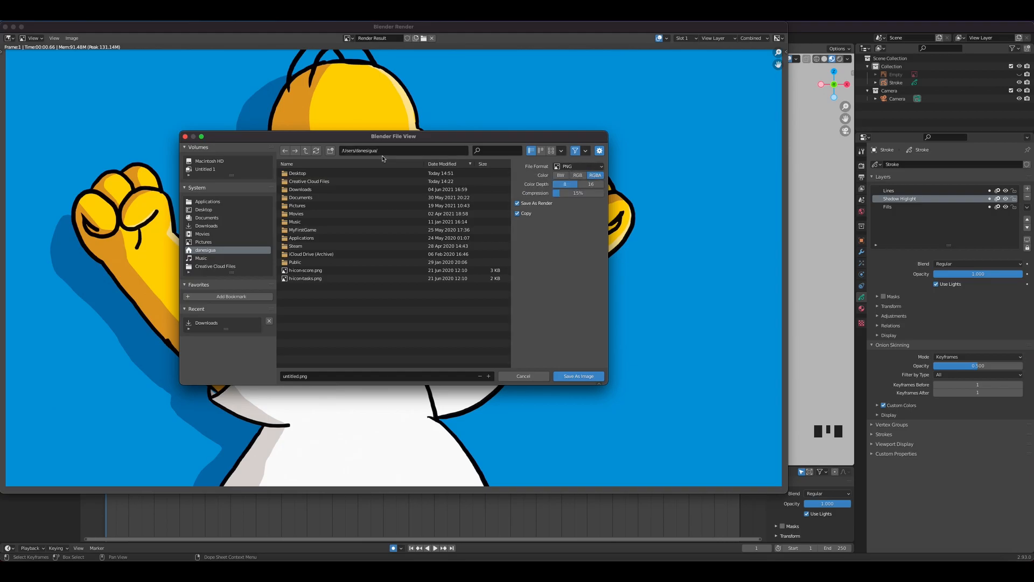
pyautogui.click(310, 206)
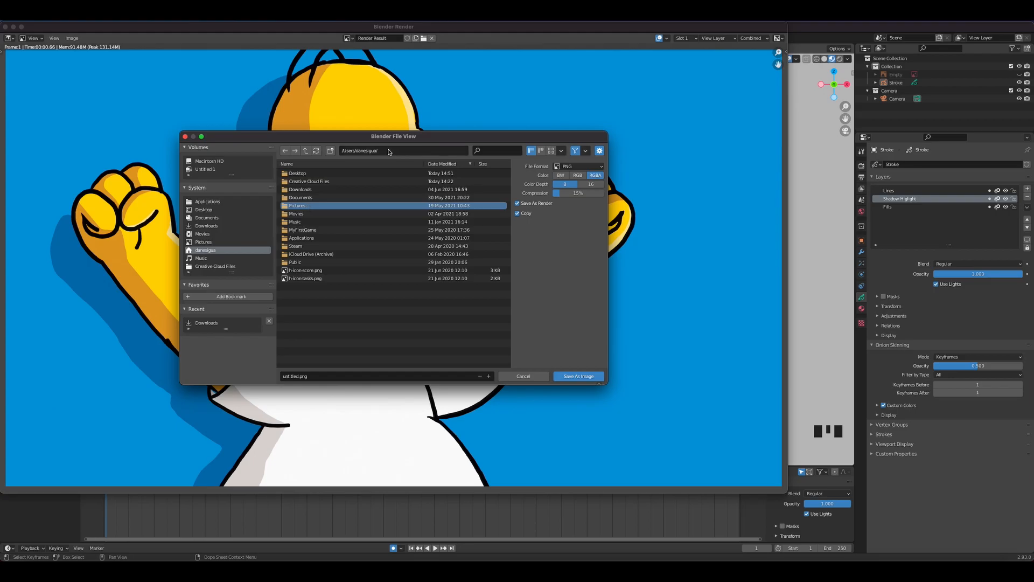
pyautogui.doubleClick(330, 206)
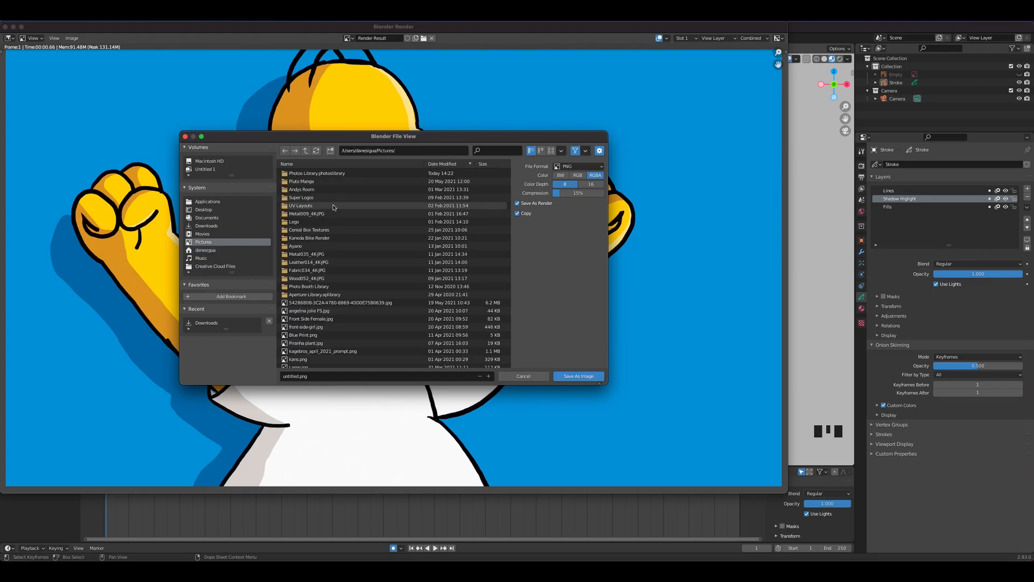
pyautogui.click(307, 376)
pyautogui.write('homerGP')
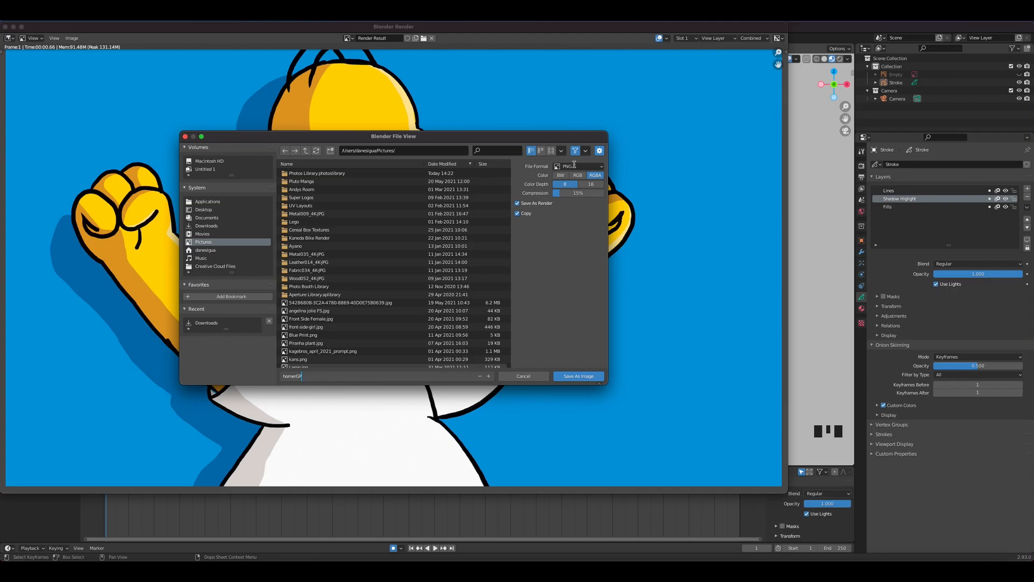
pyautogui.click(584, 377)
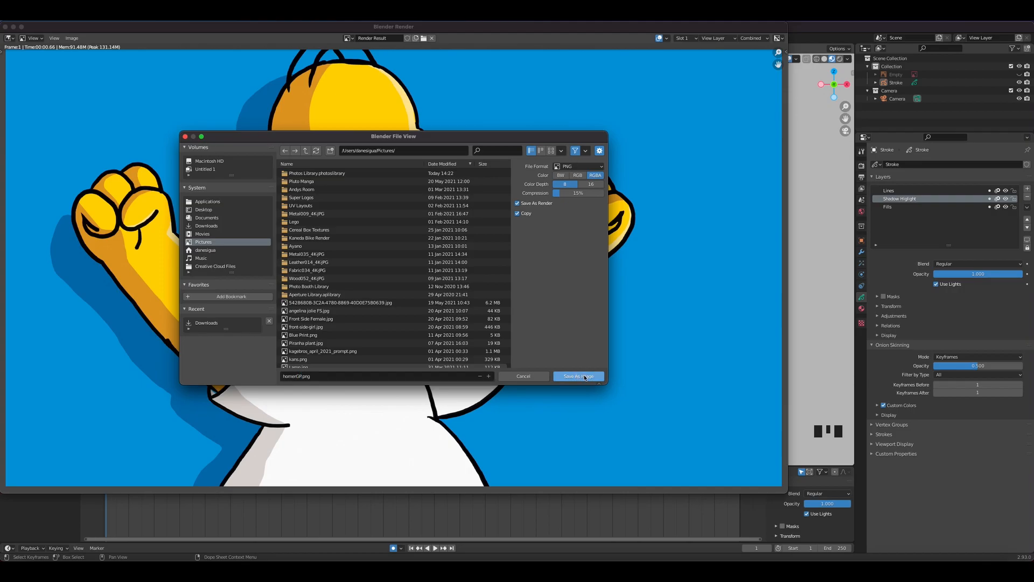
pyautogui.click(585, 377)
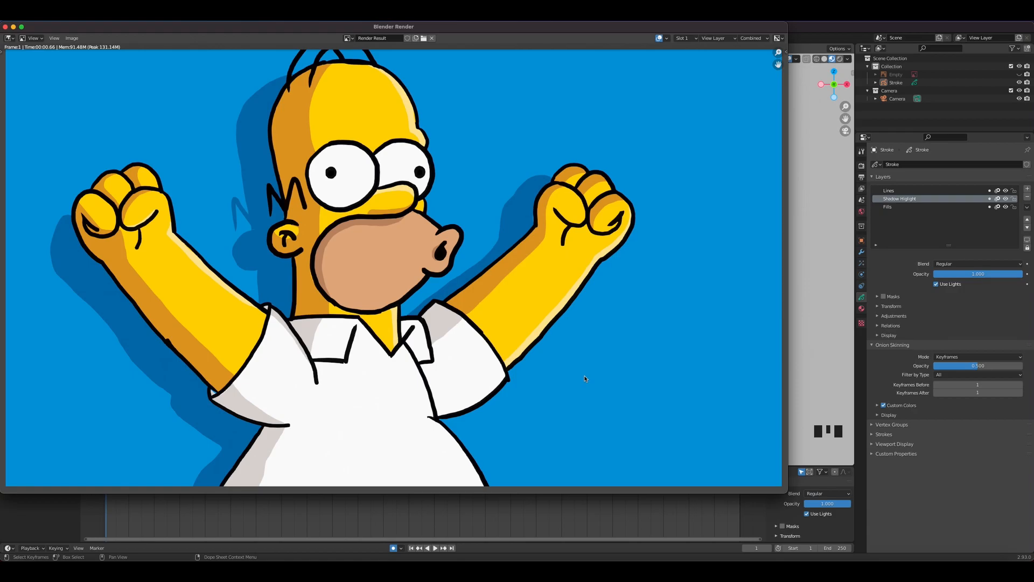
# - Switch to Finder and preview the saved homerGP.png in the Pictures folder
pyautogui.click(31, 550)
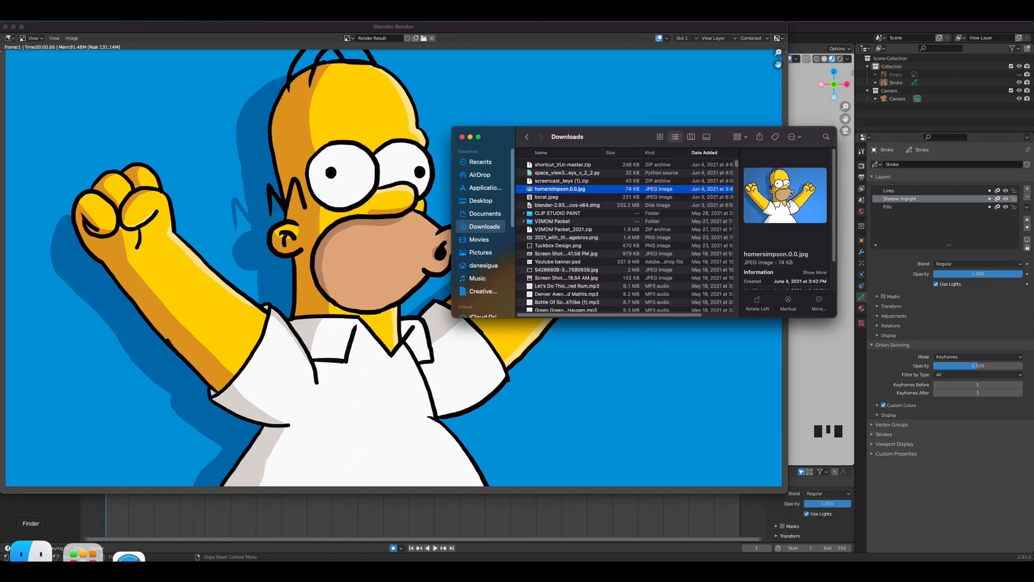
pyautogui.click(481, 252)
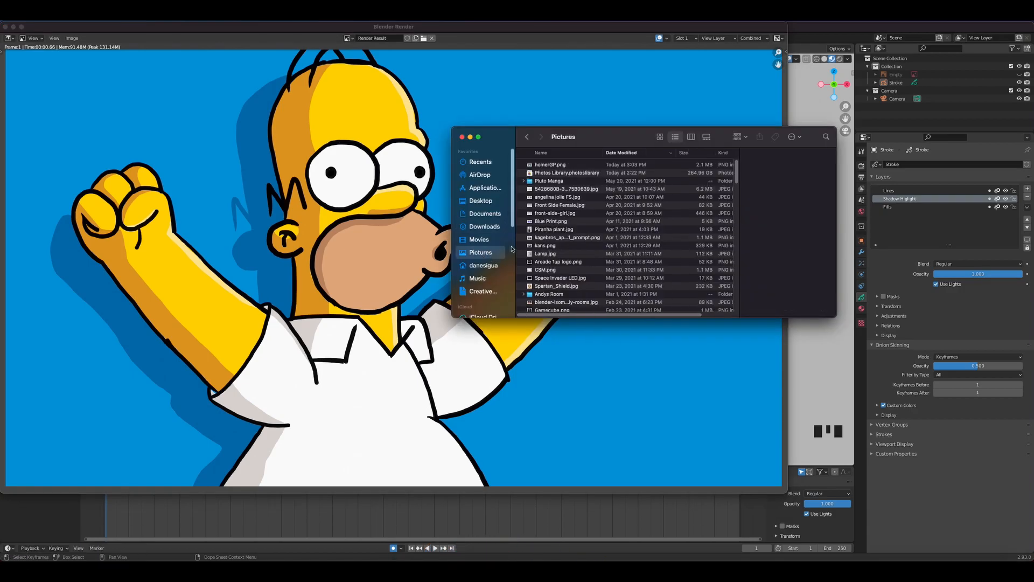
pyautogui.click(560, 165)
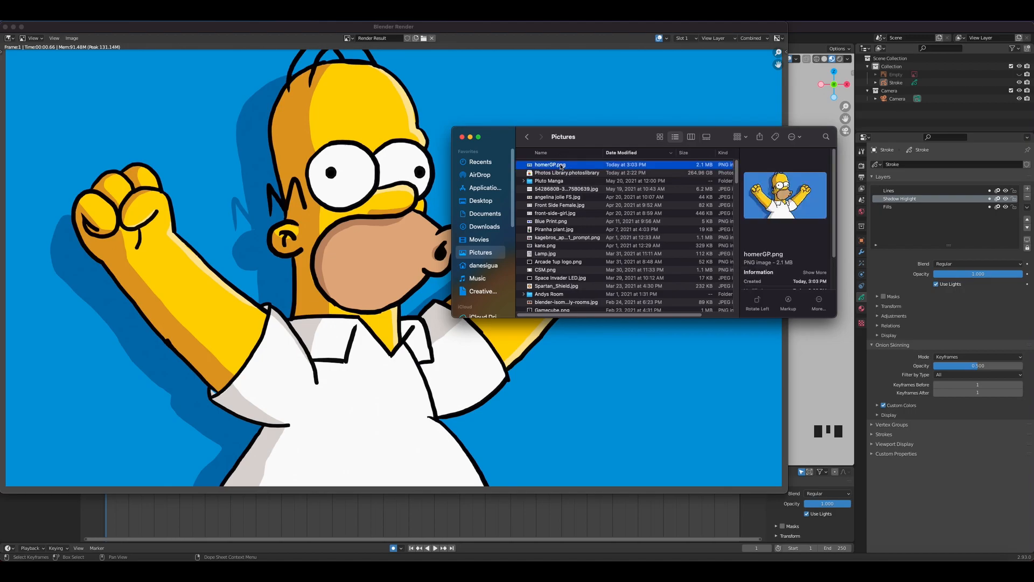
pyautogui.press('space')
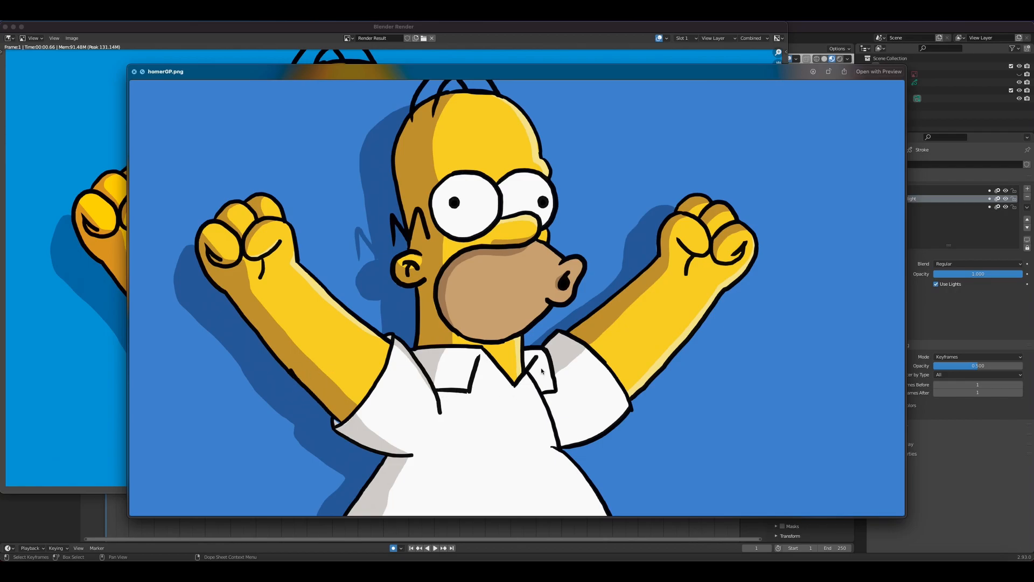
pyautogui.press('space')
pyautogui.press('space')
pyautogui.press('space')
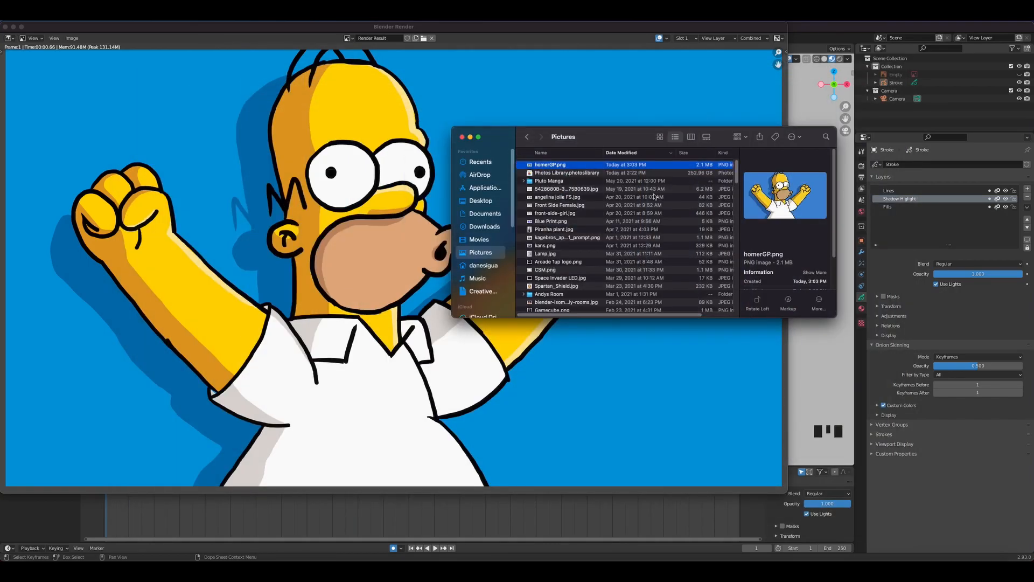
pyautogui.click(250, 30)
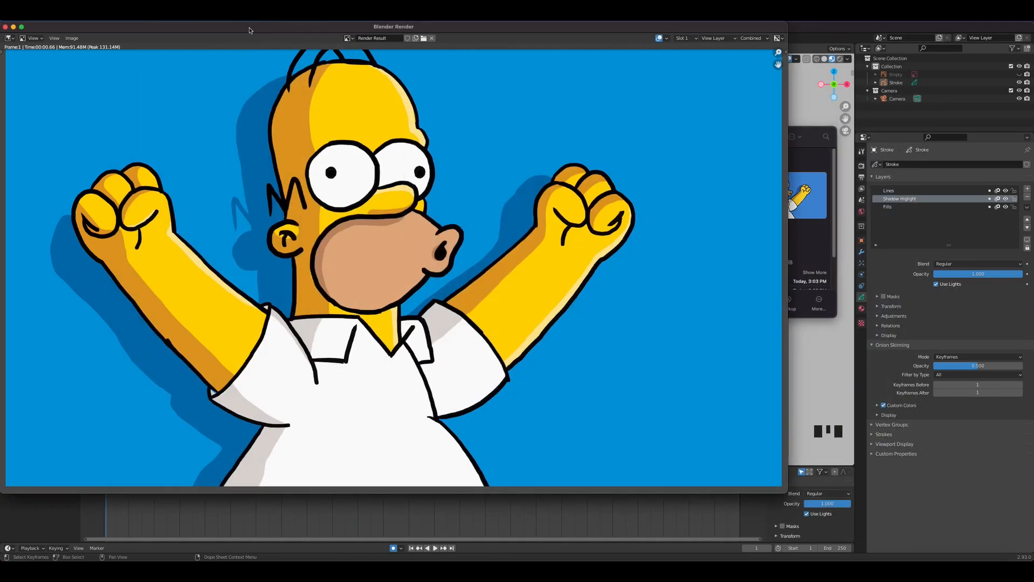